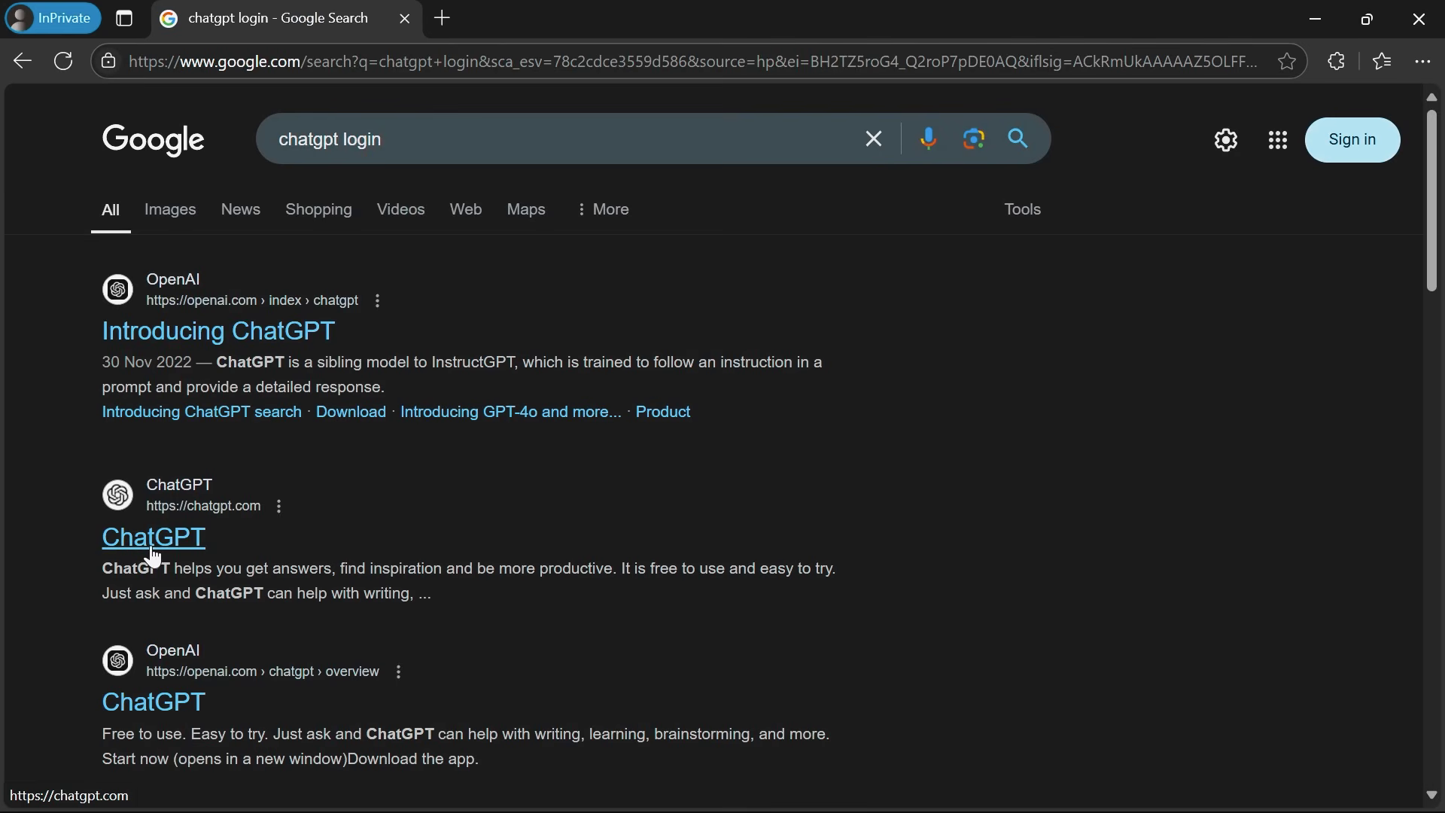
Launch ChatGPT from the "Introducing ChatGPT" search result's page and close the leftover OpenAI tab
left_click(210, 339)
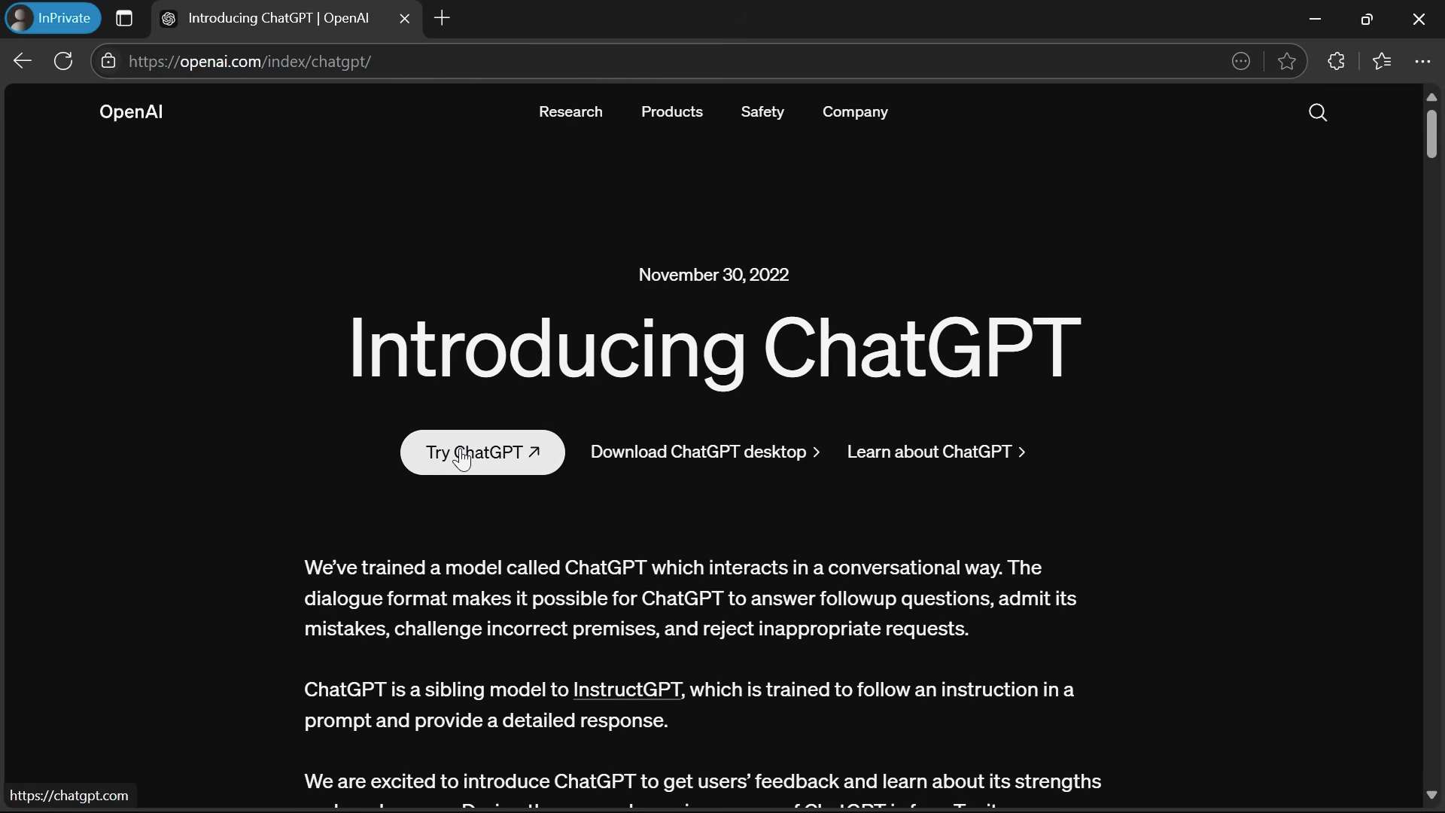
left_click(462, 455)
left_click(404, 18)
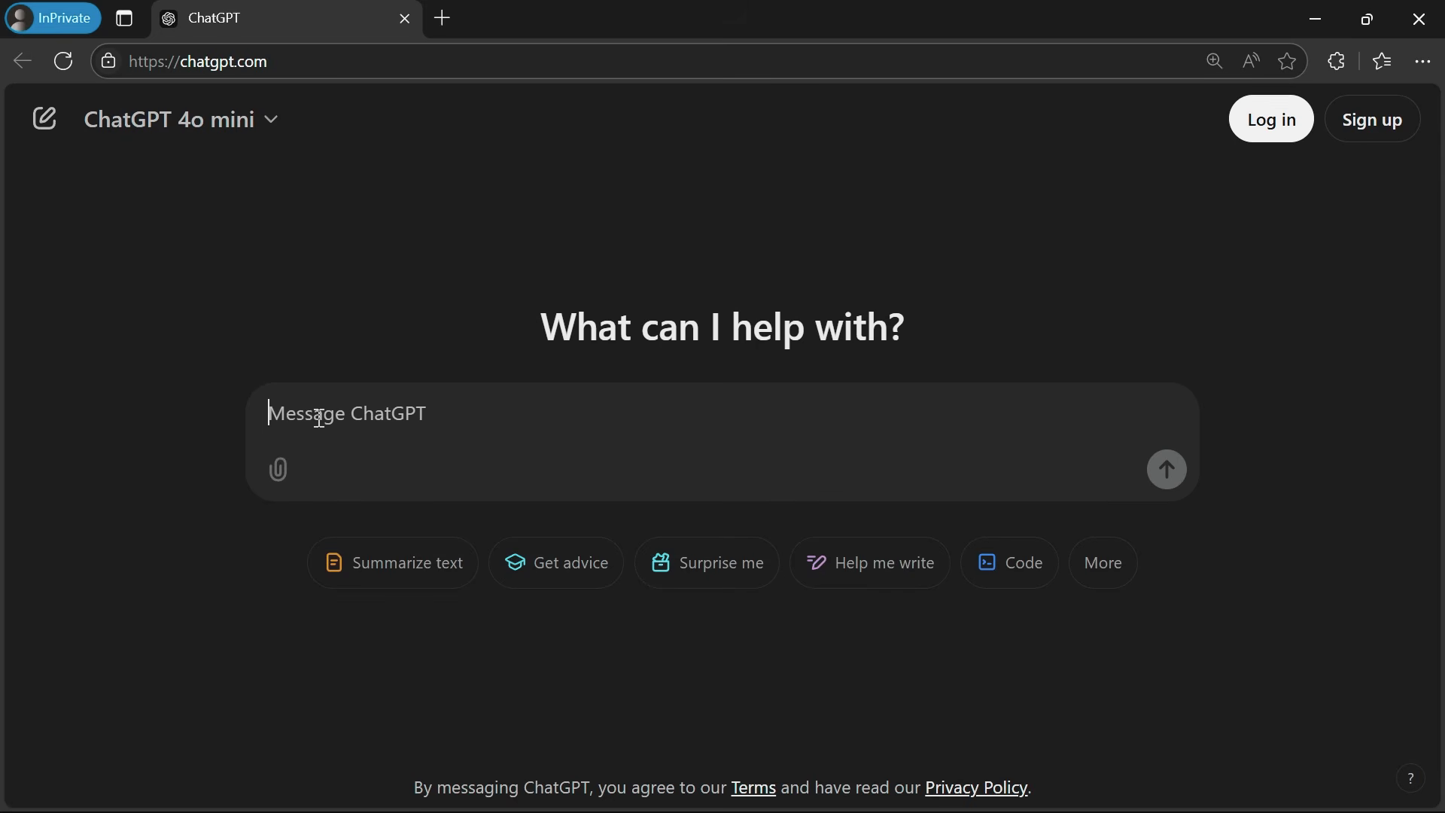
Ask ChatGPT to "write excel formula to find avg of values in cells B2:D2"
type("write ")
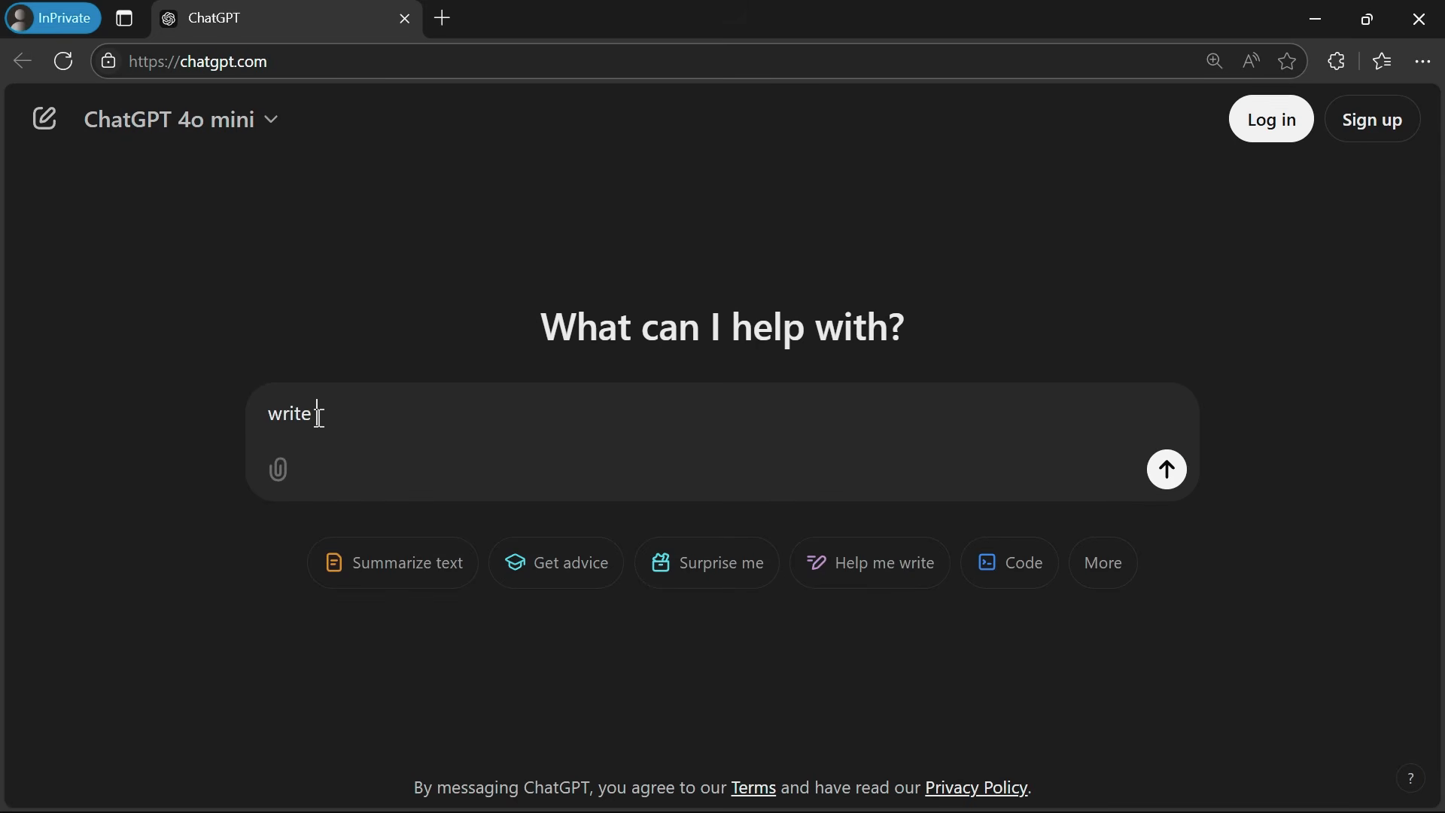
type("excel")
type(" f")
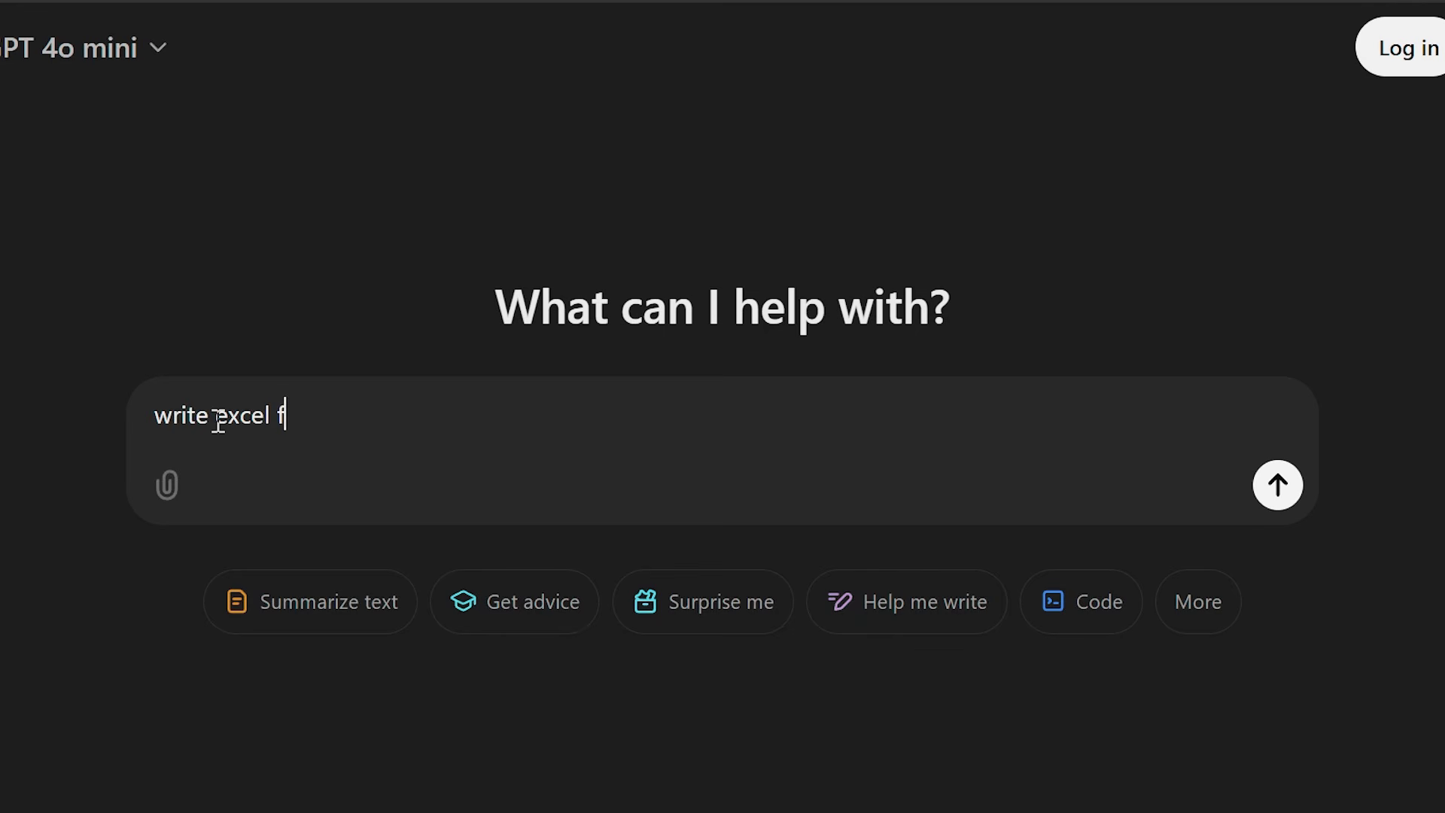
type("ormula to find avg ")
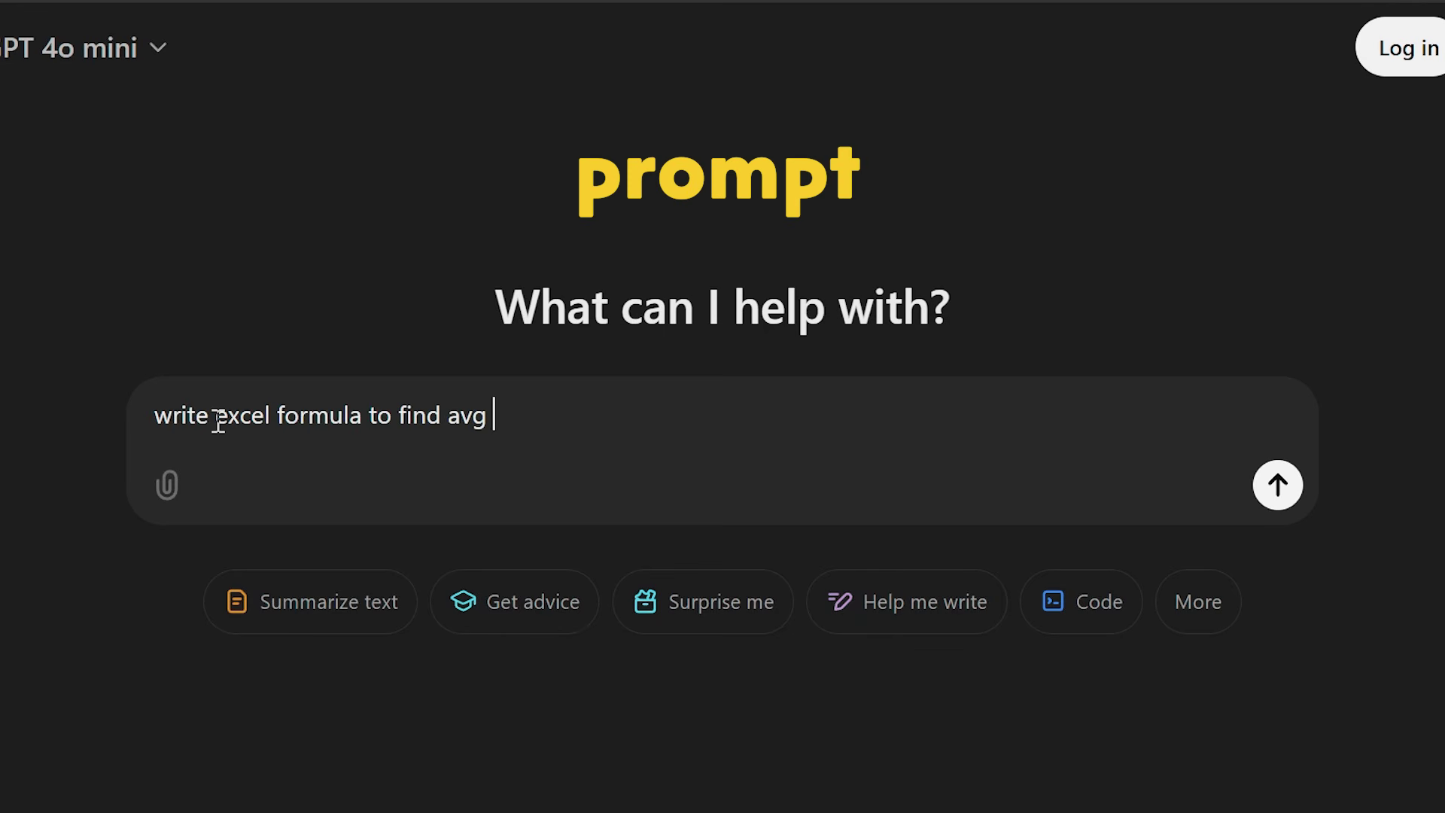
type("of values in cells B2:D")
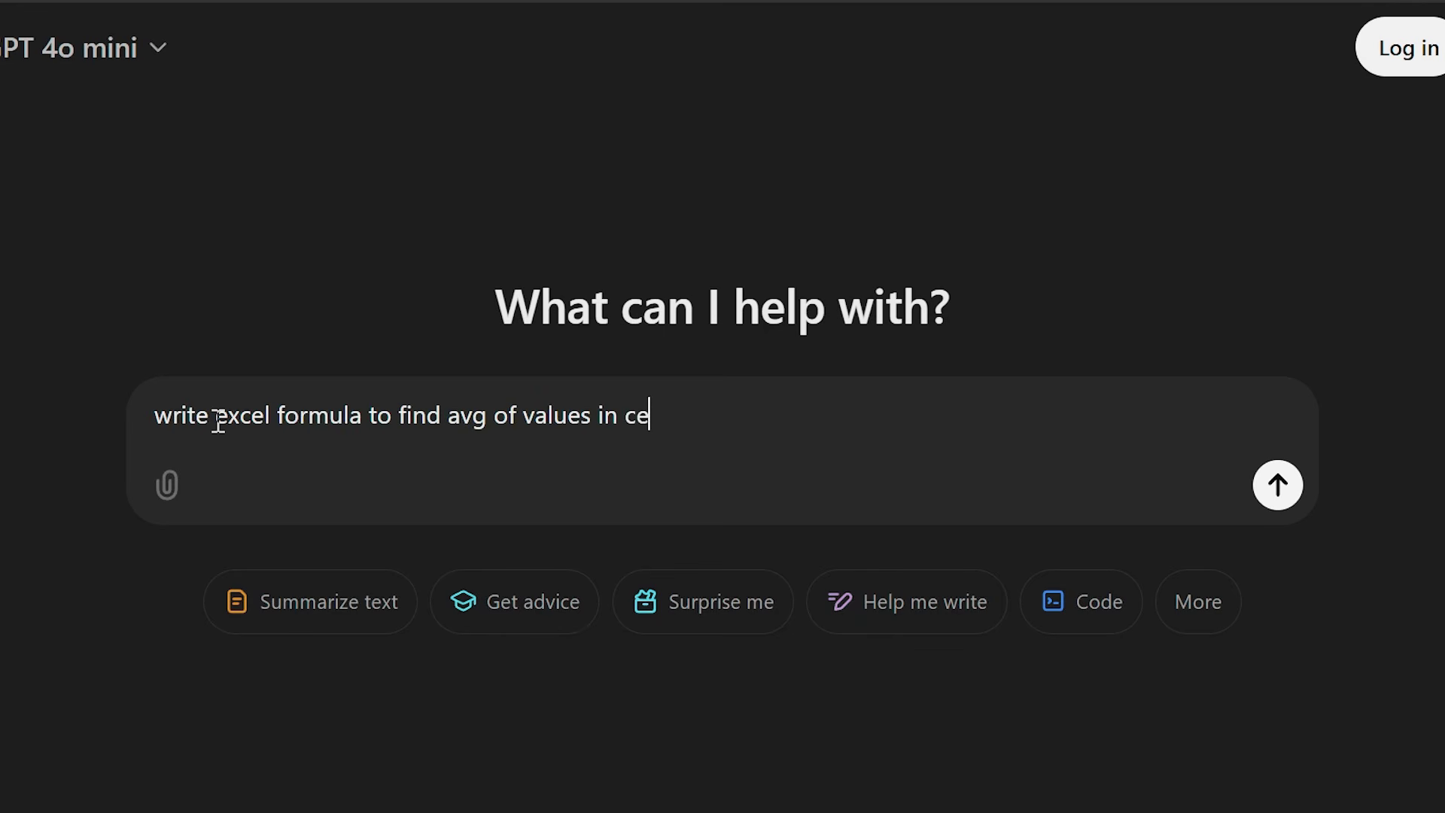
type("2")
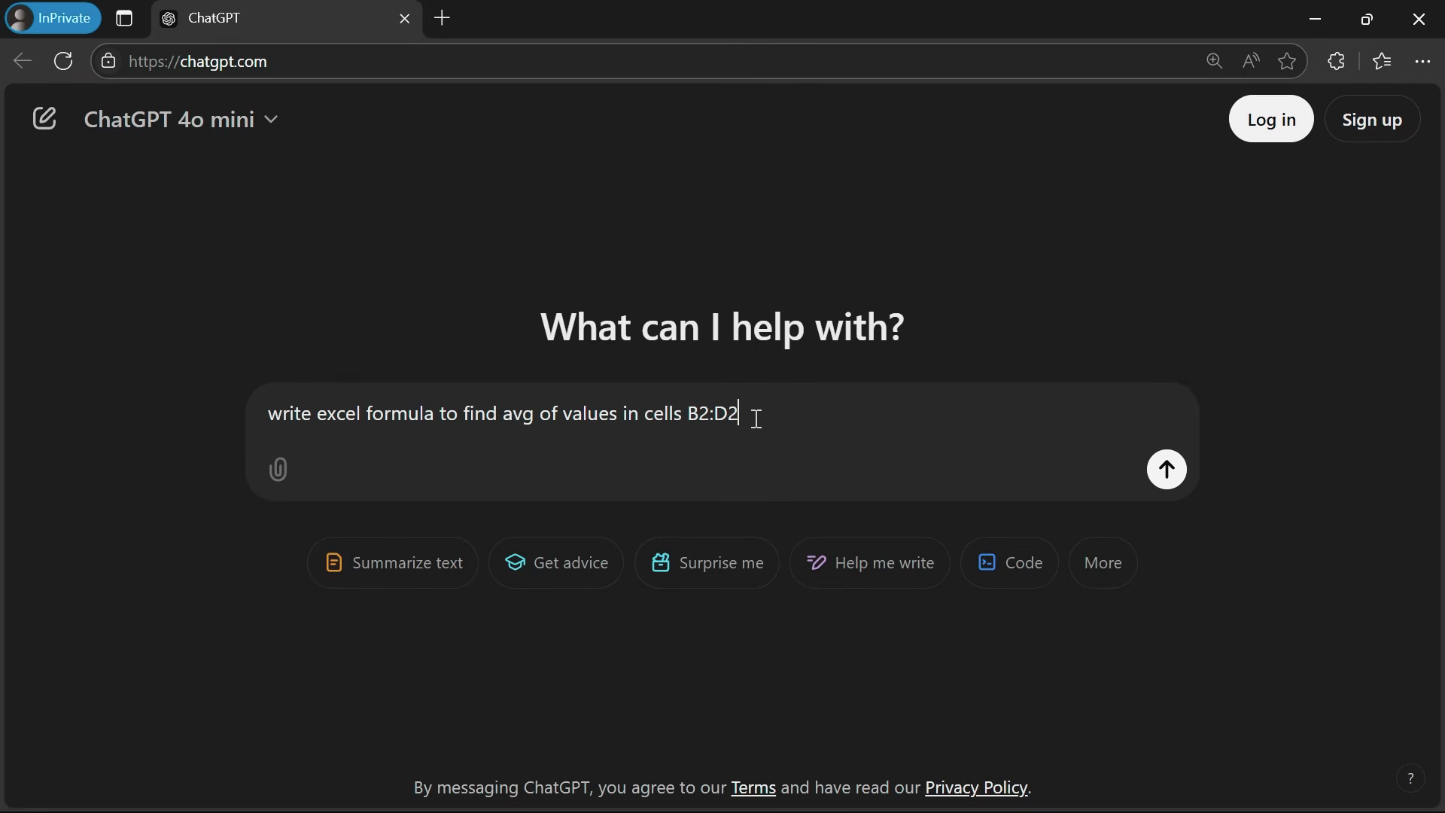
left_click_drag(756, 419, 690, 415)
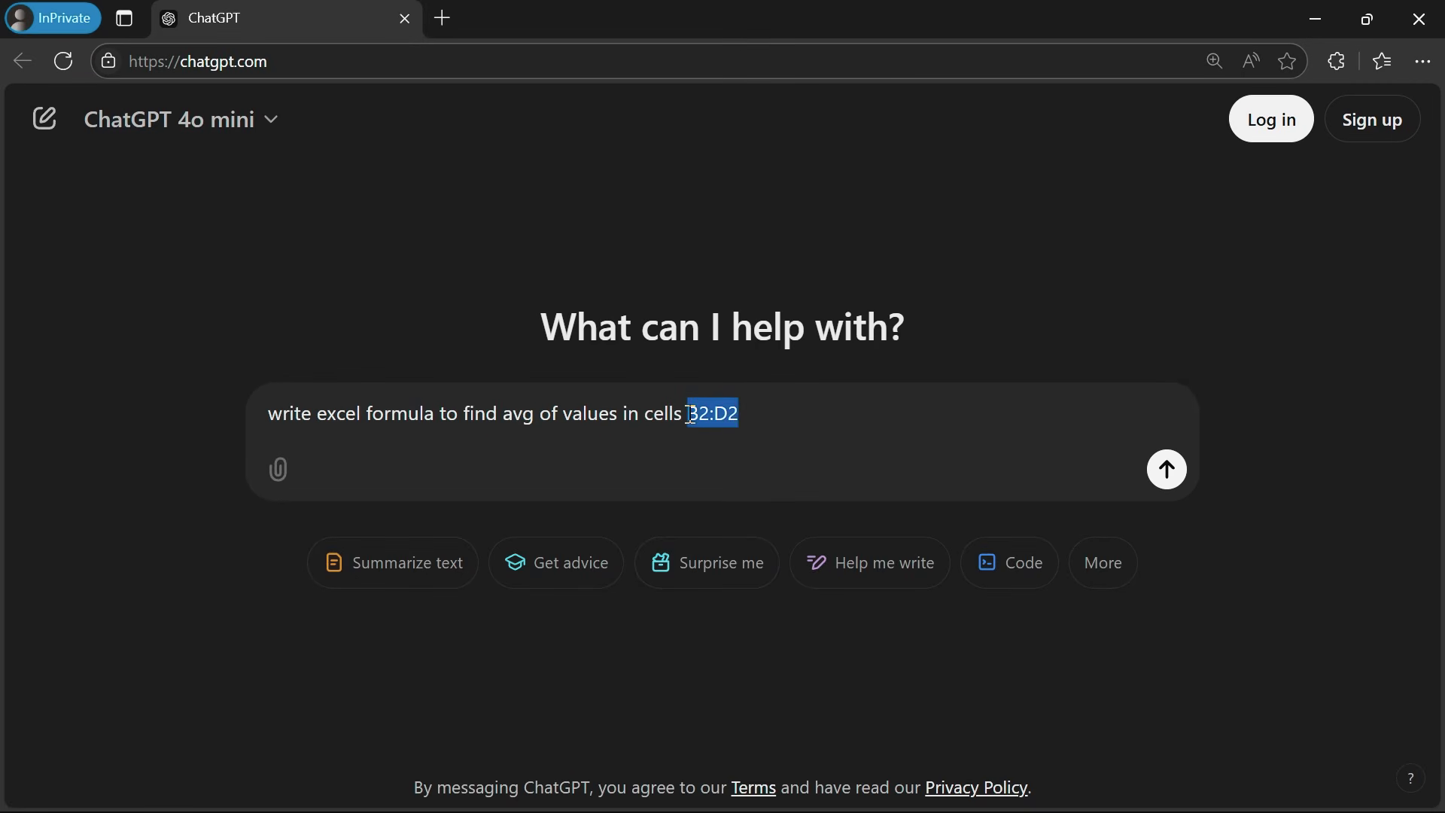
left_click(753, 418)
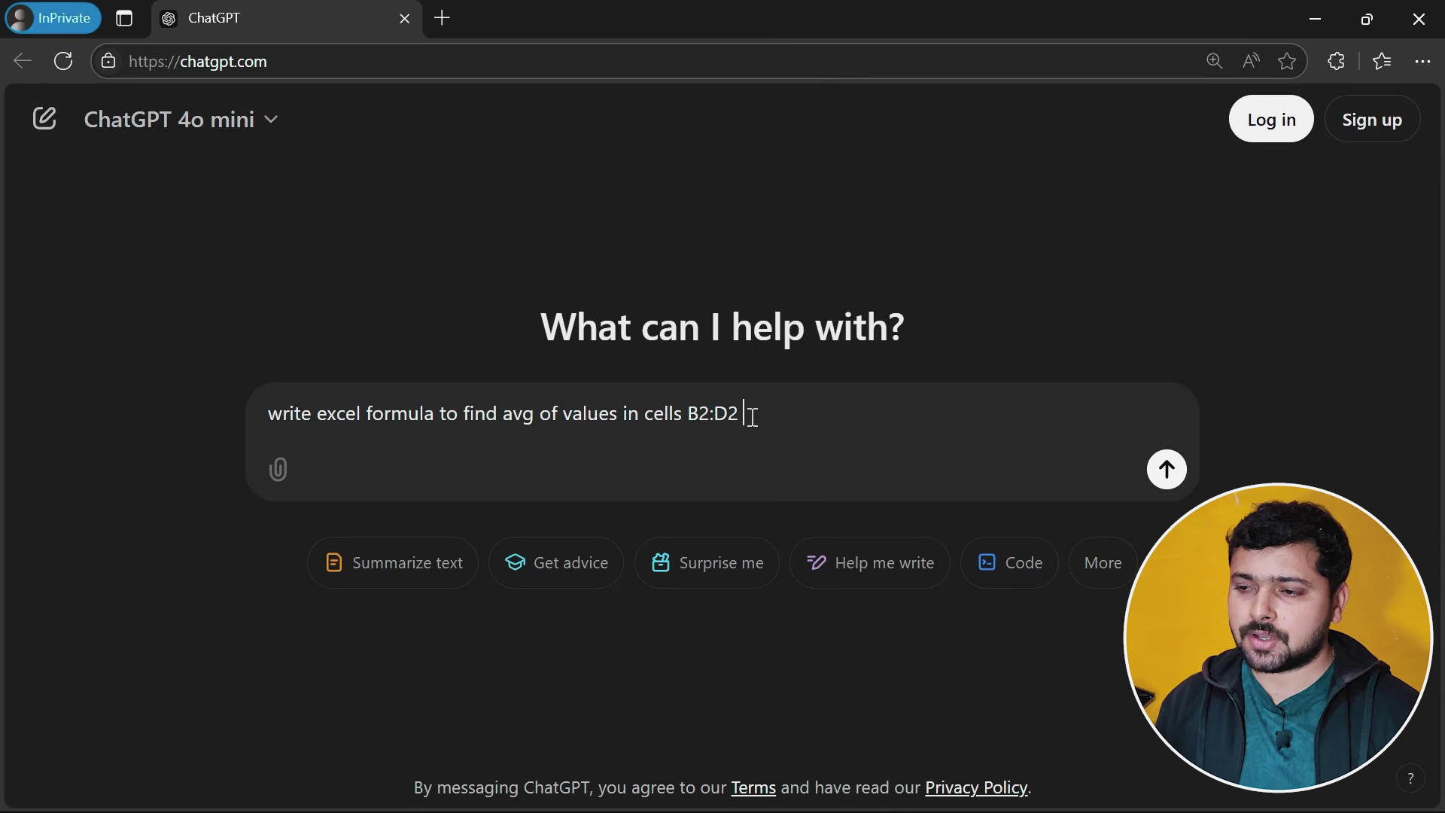
left_click_drag(790, 416, 133, 416)
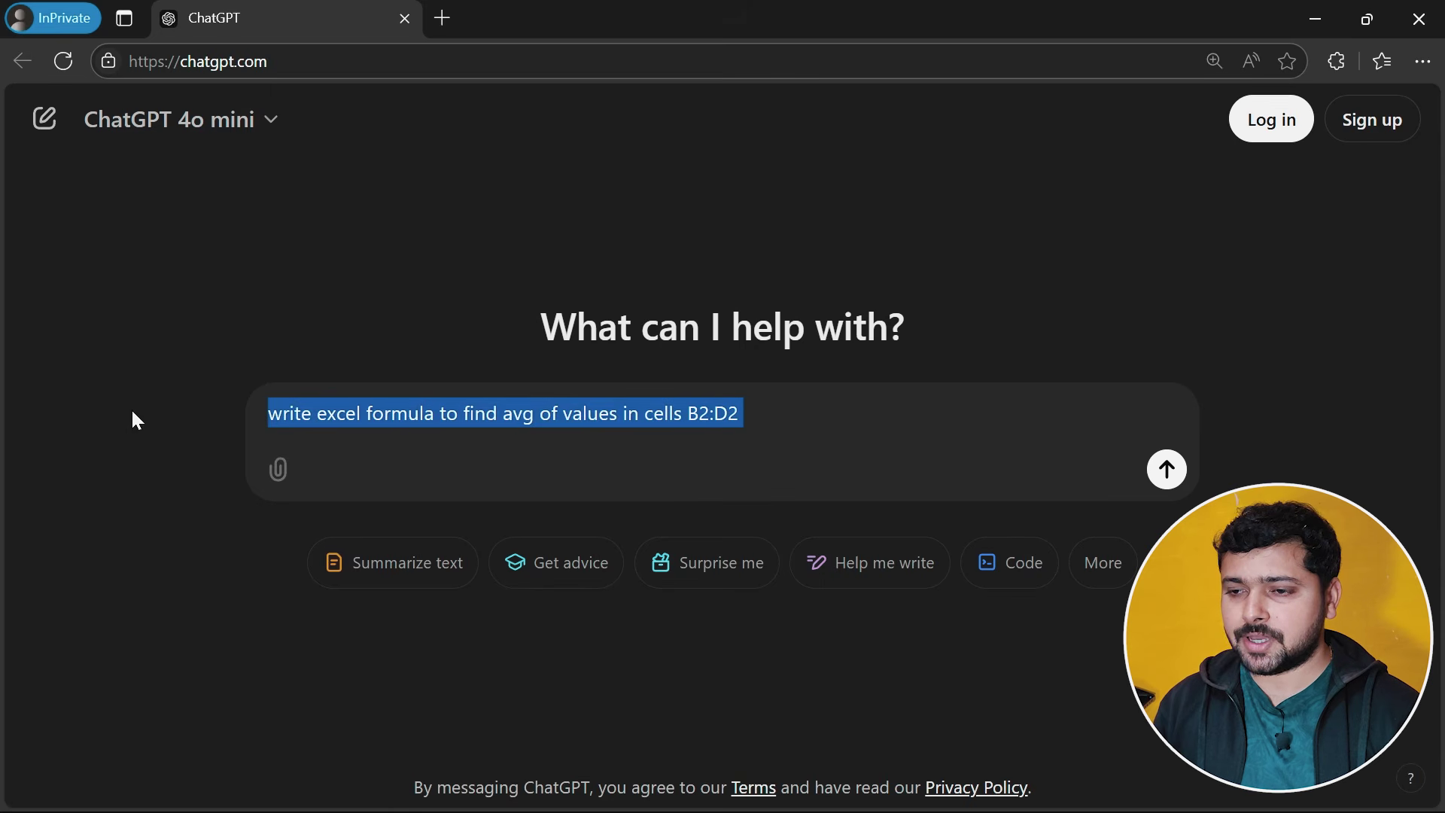
left_click(808, 409)
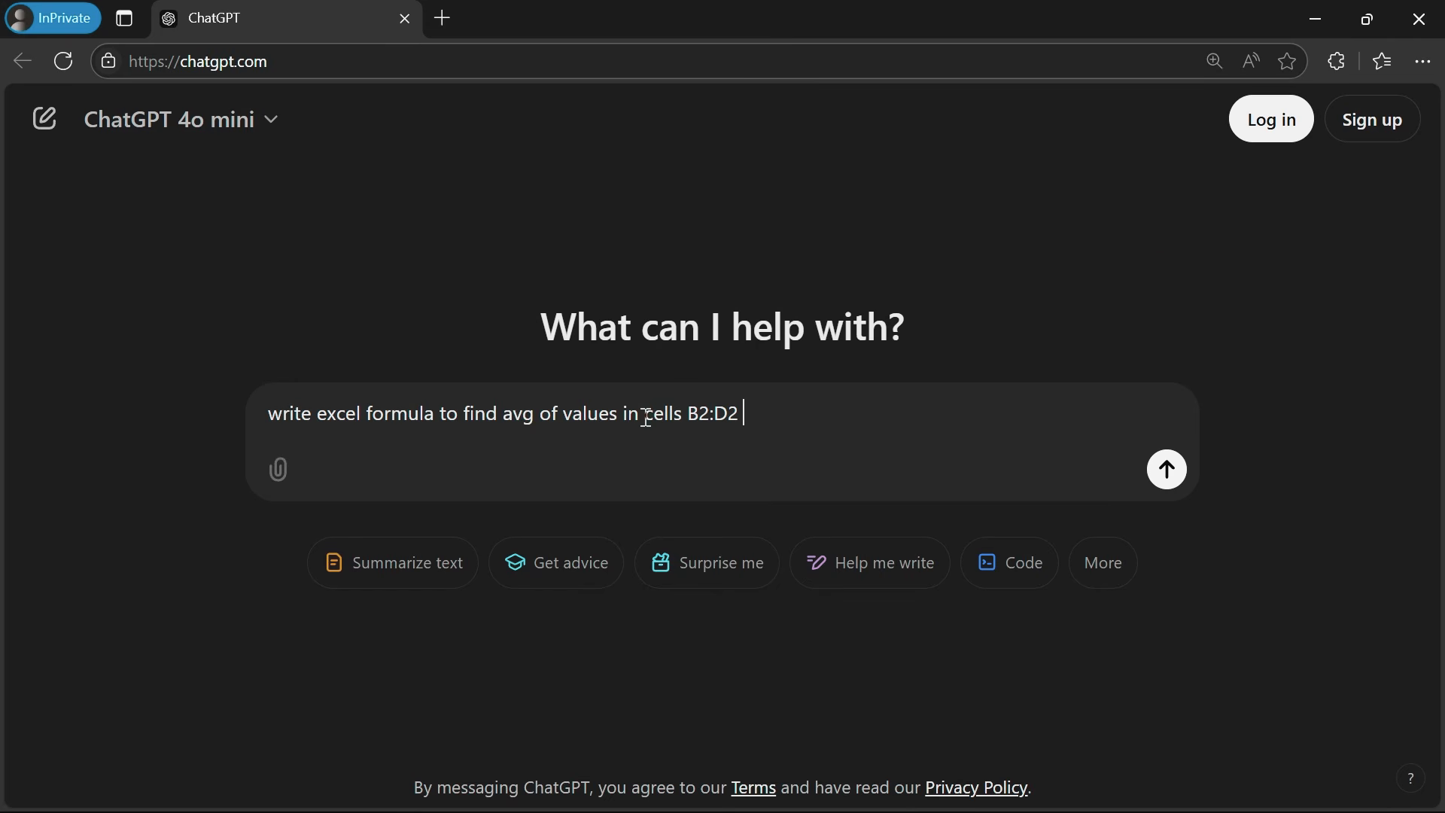
key("Return")
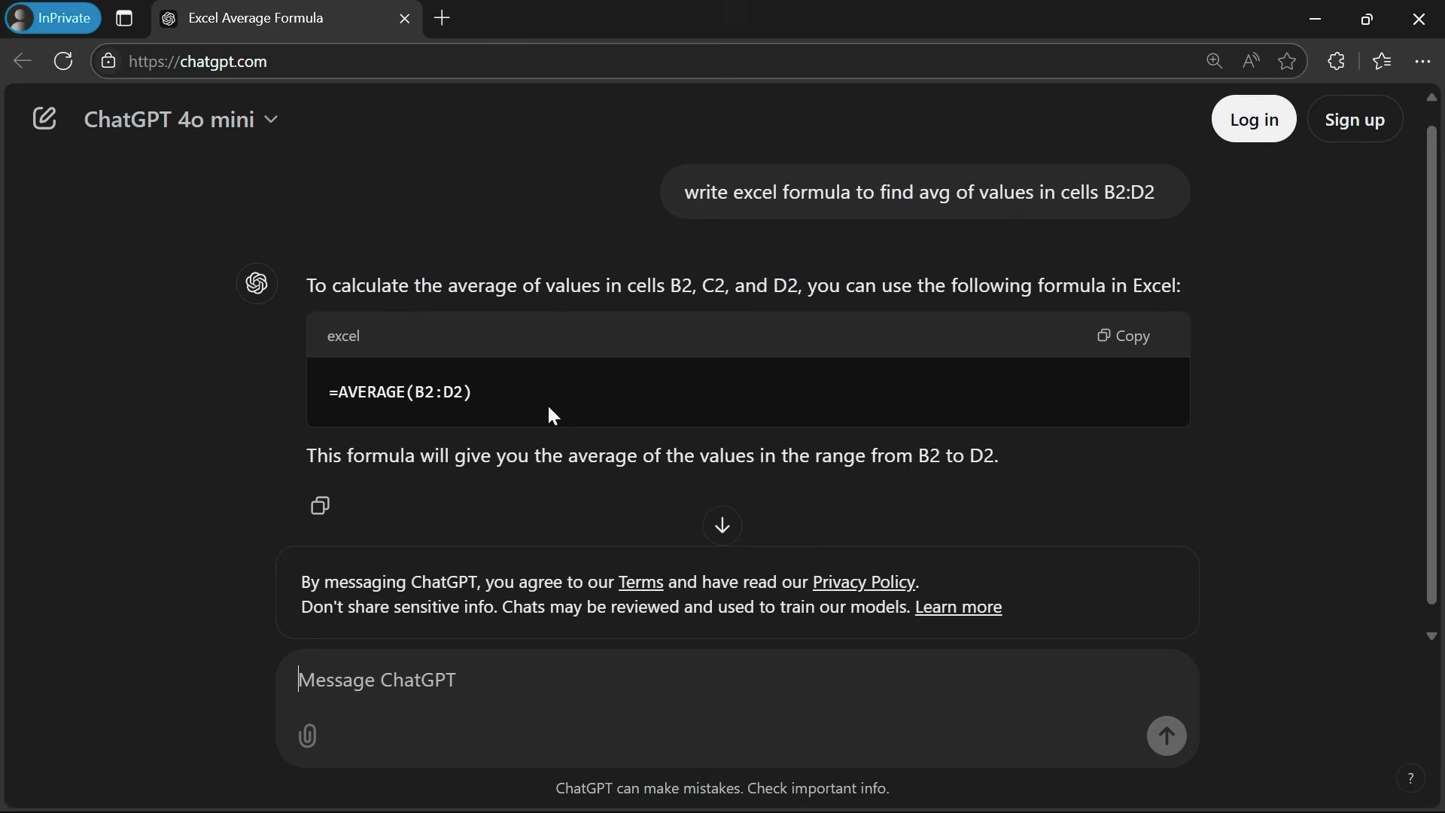
Copy the =AVERAGE(B2:D2) formula, switch to the Excel workbook, paste it into E2 and fill it down to E7
left_click(1129, 337)
key("alt+Tab")
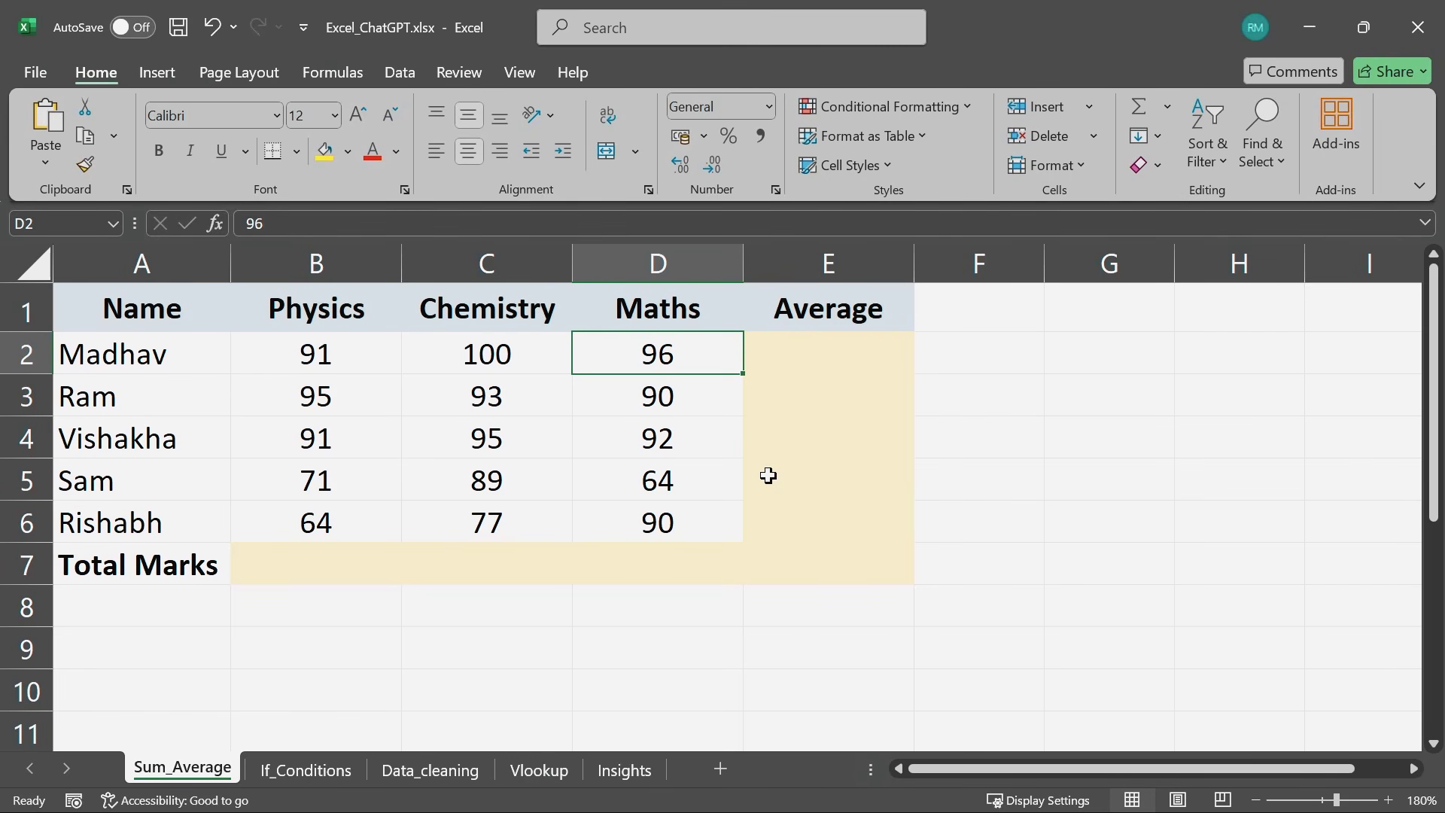
left_click(792, 357)
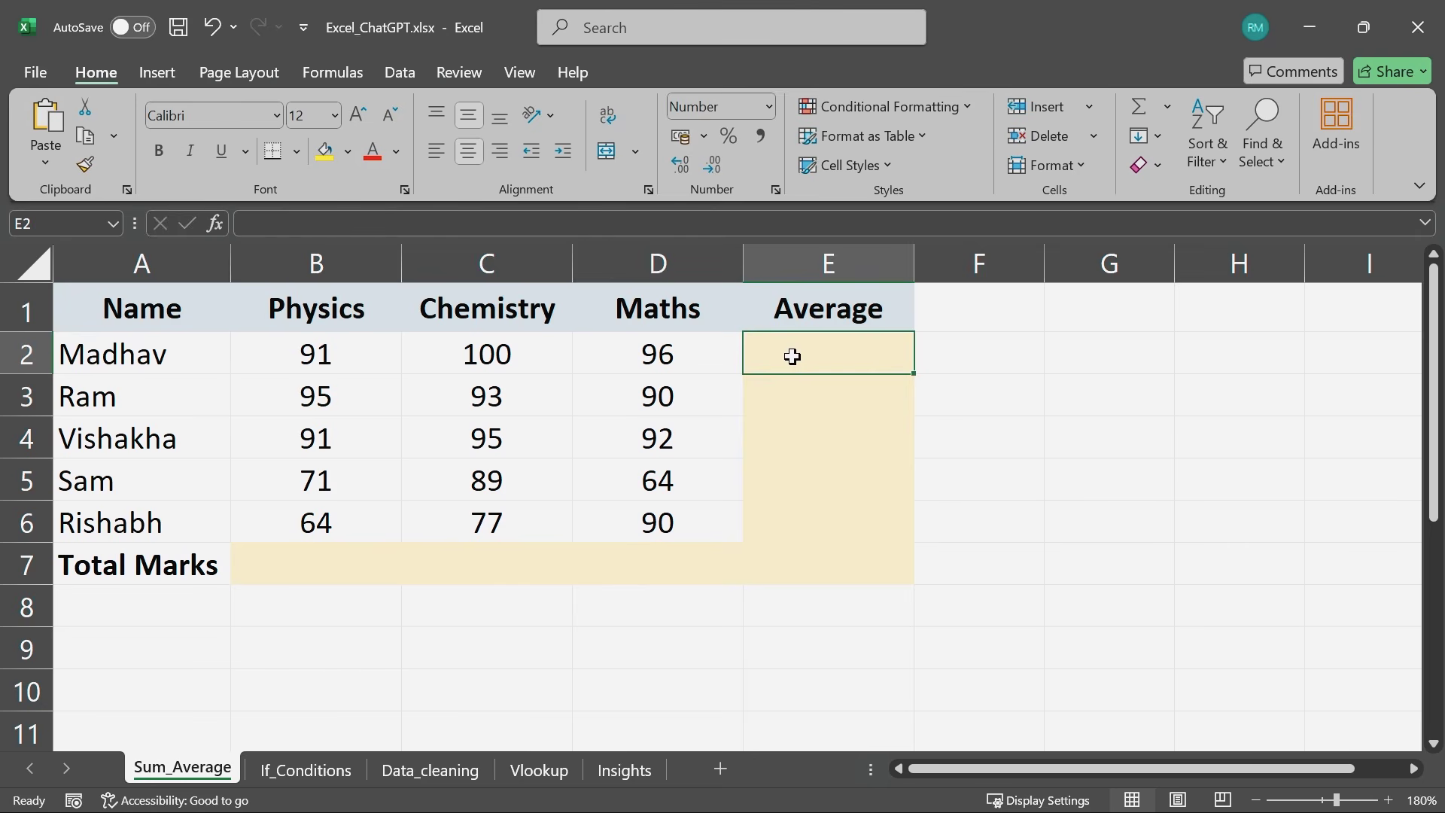
key("ctrl+v")
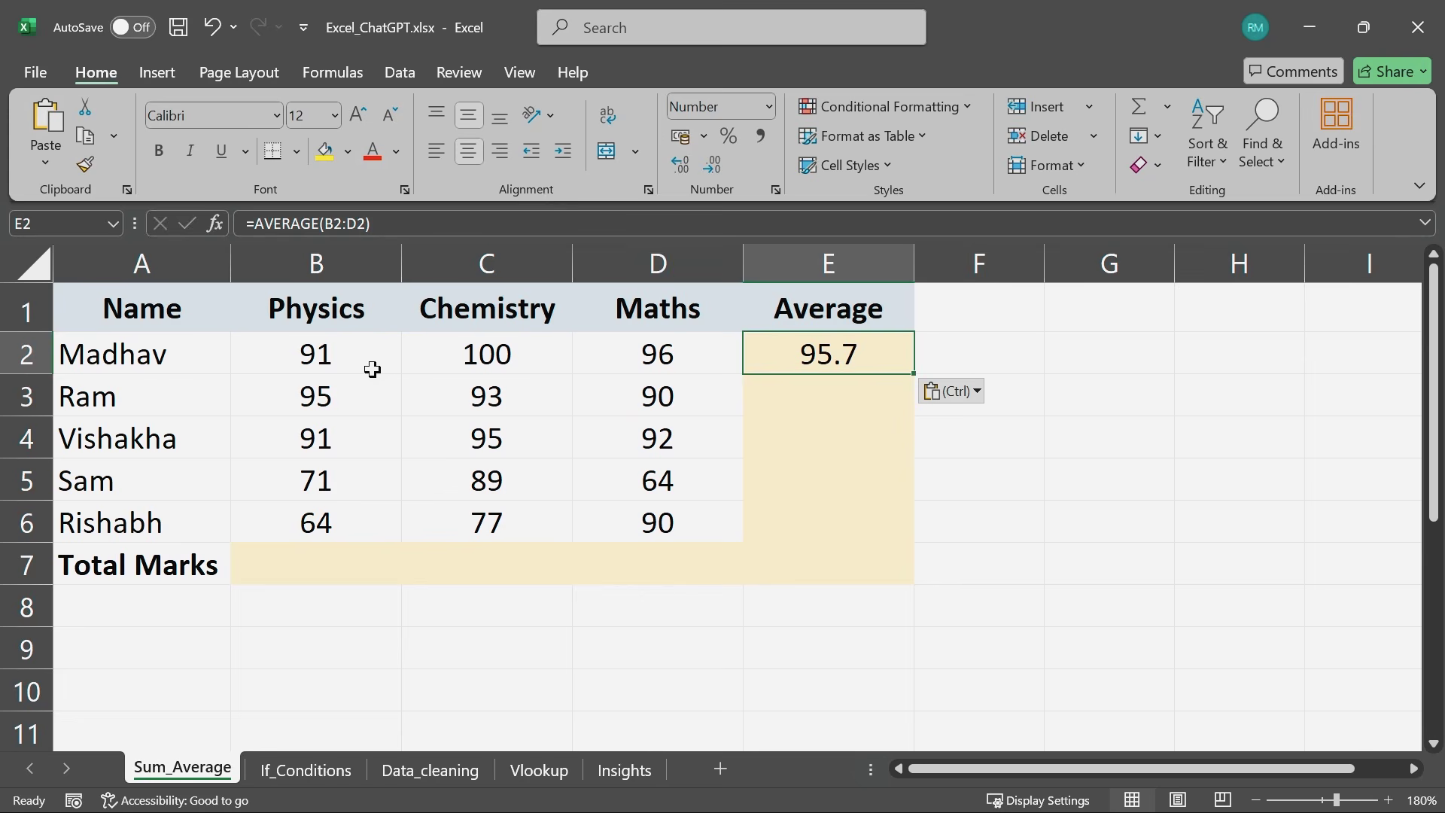
double_click(915, 373)
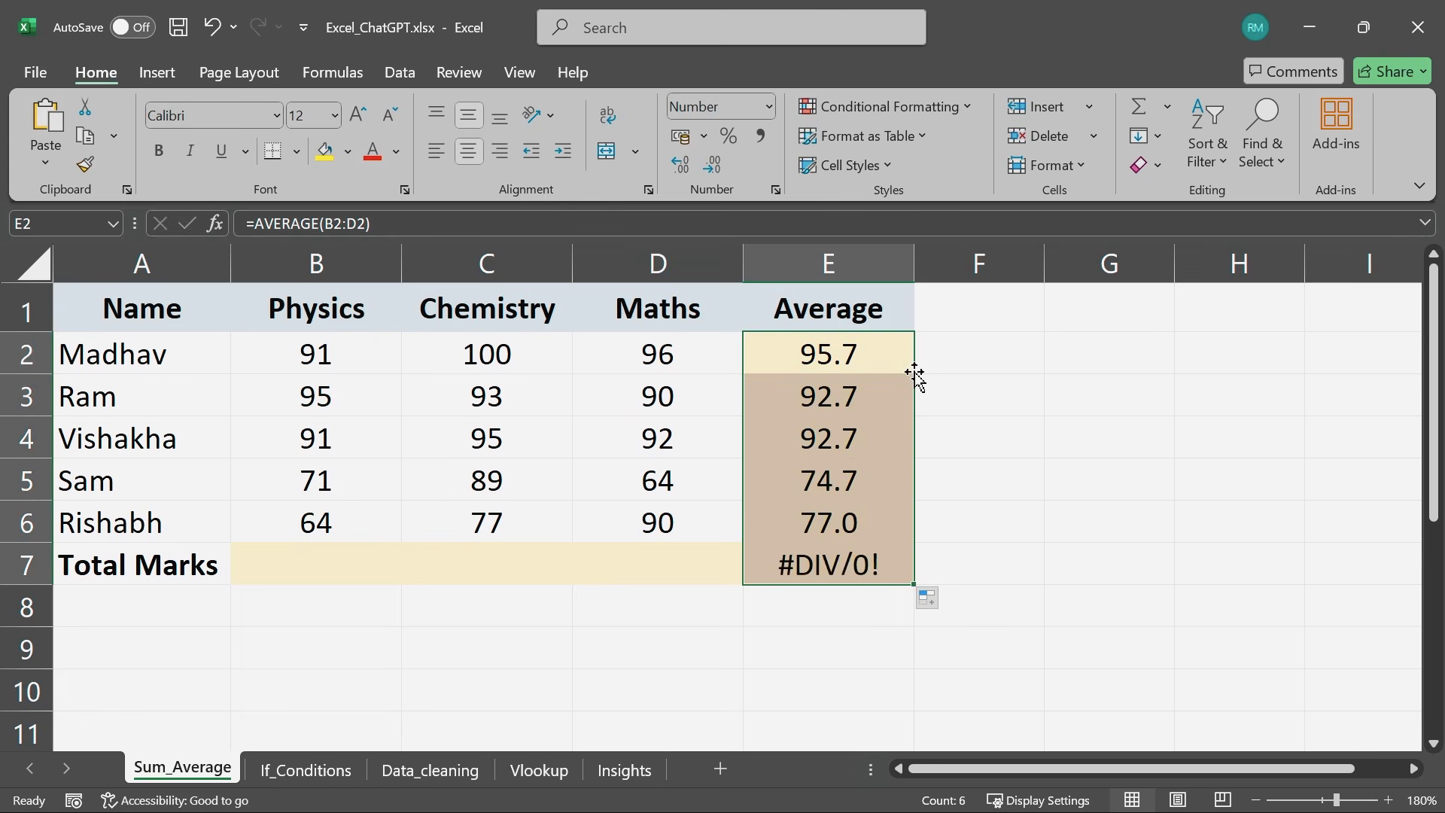
Check the filled Average column and the Physics marks in B2:B6, finishing on the Physics total cell B7
left_click(839, 570)
key("Up")
key("Up")
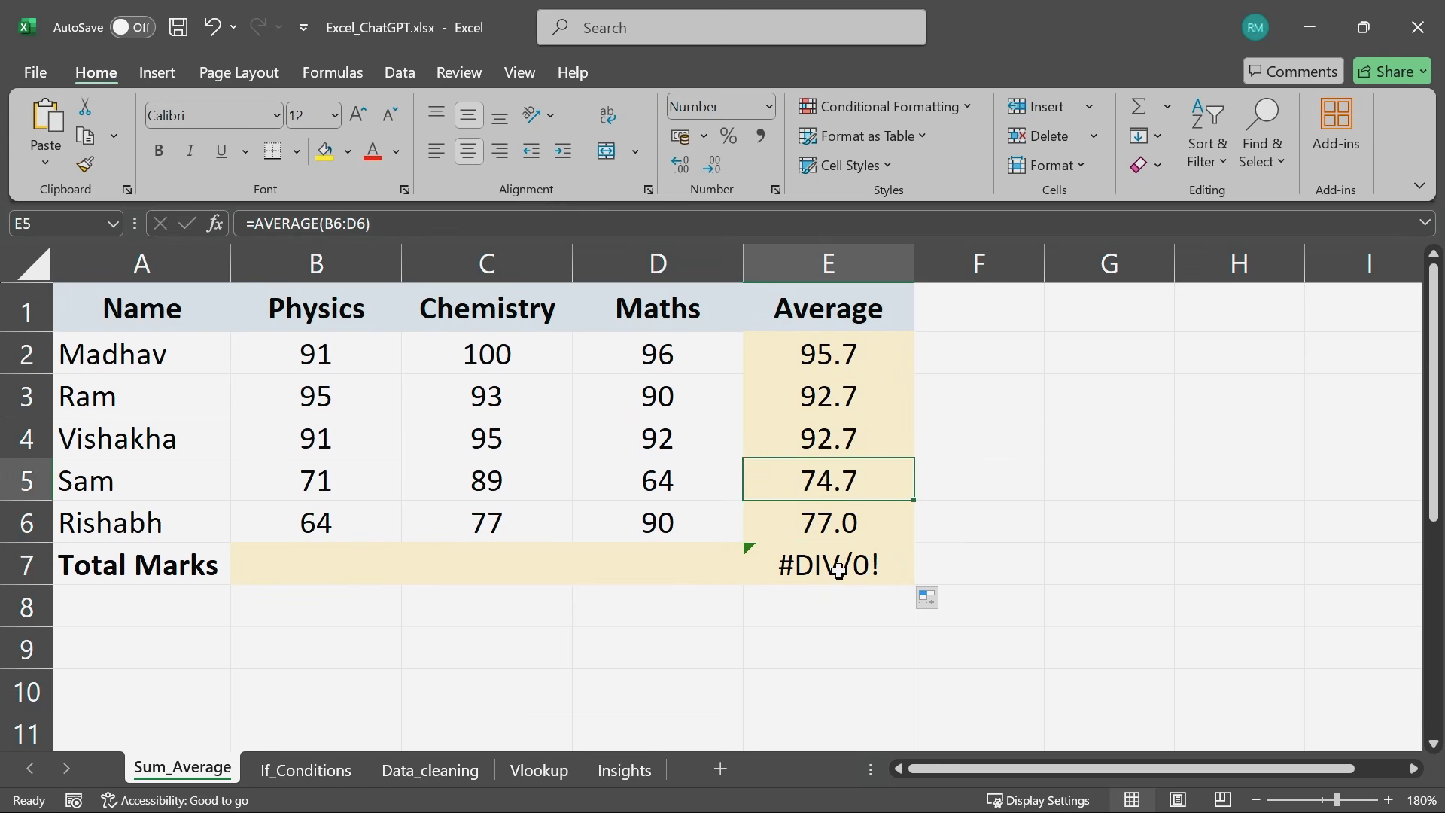
key("Home")
key("Down")
key("Down")
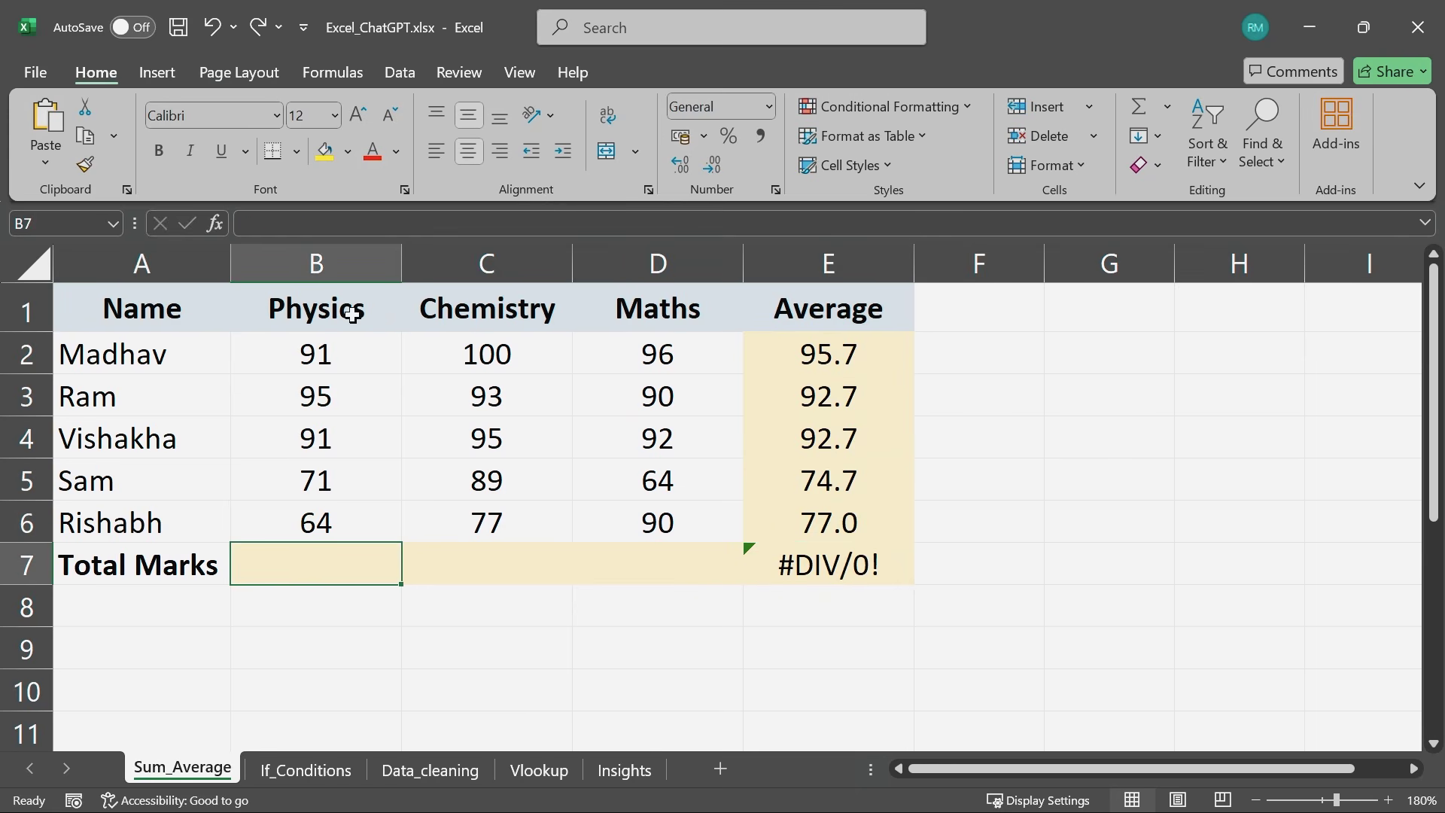
left_click(346, 352)
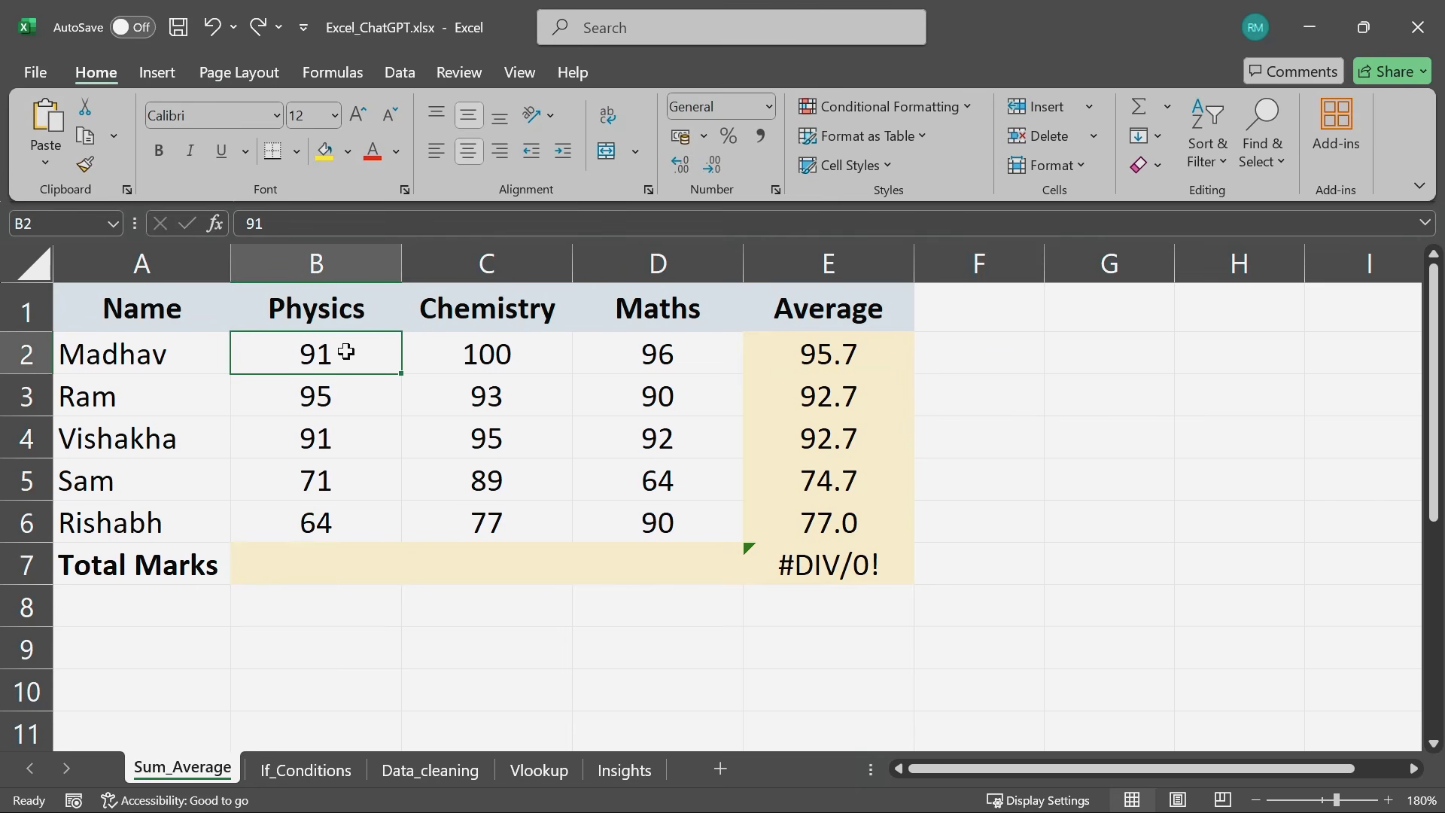
left_click(311, 522)
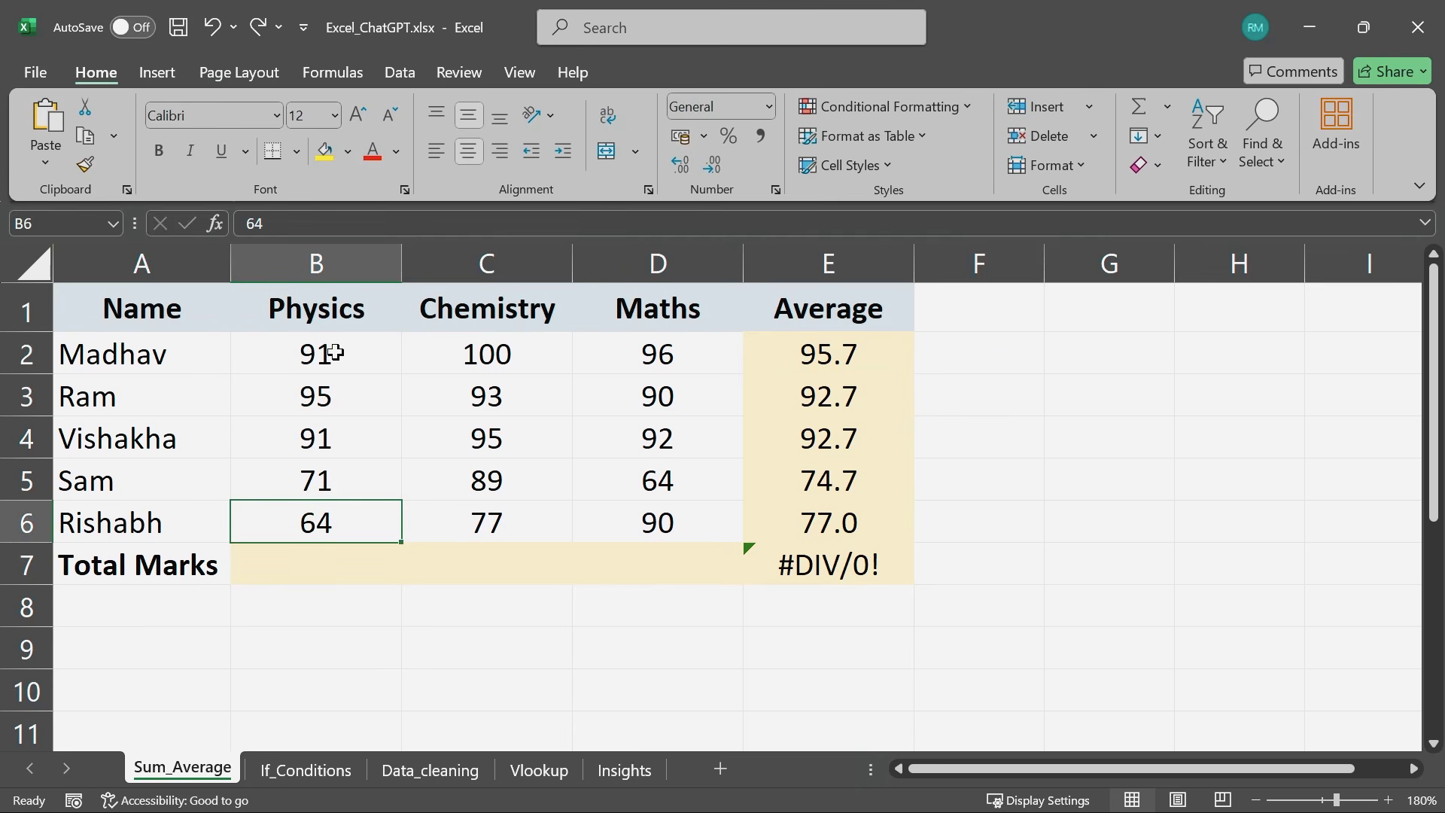
left_click_drag(332, 351, 331, 522)
left_click(284, 566)
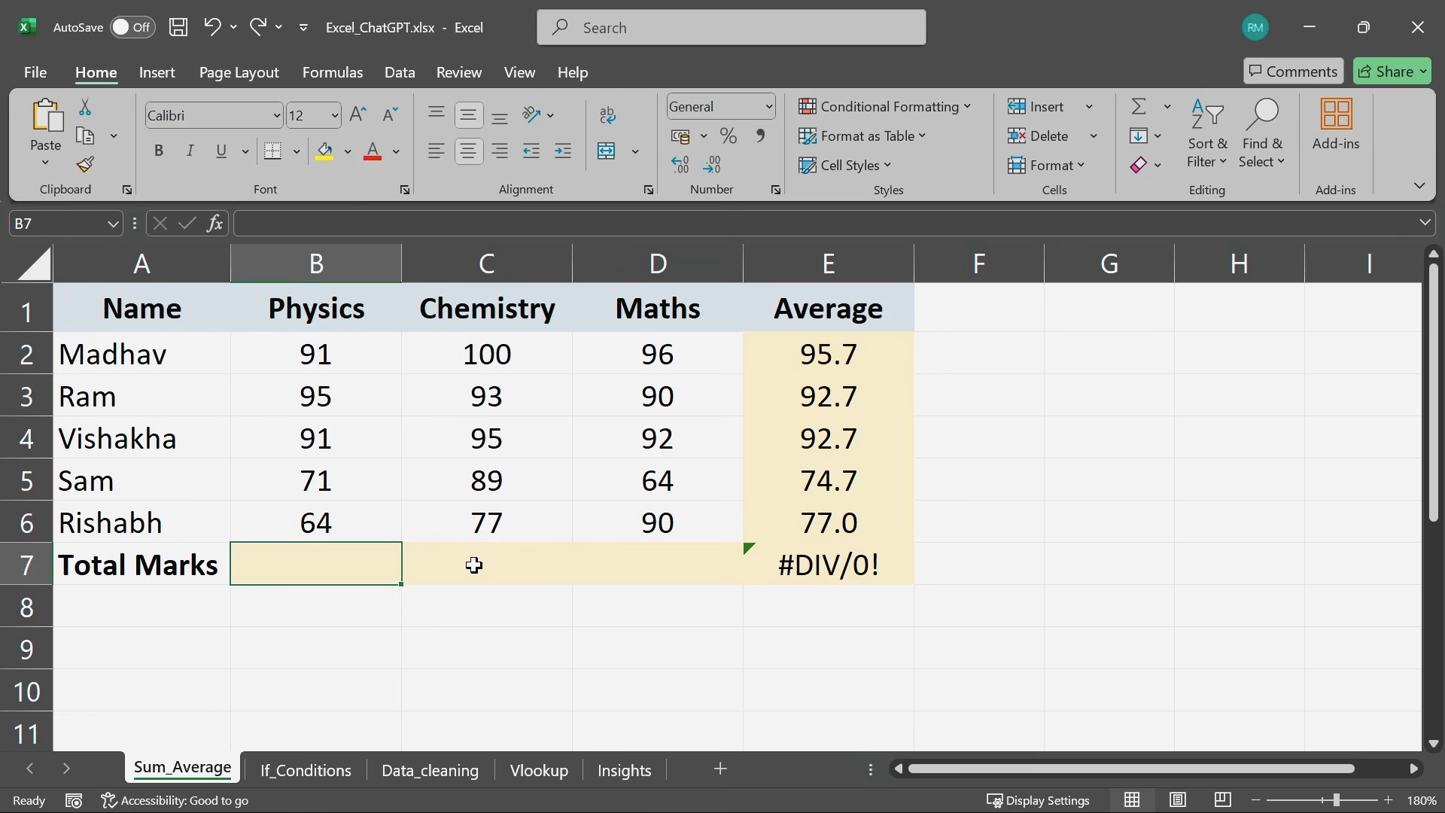
Switch to ChatGPT and ask it to "write excel formula to sum values in cells B2:B6"
key("alt+Tab")
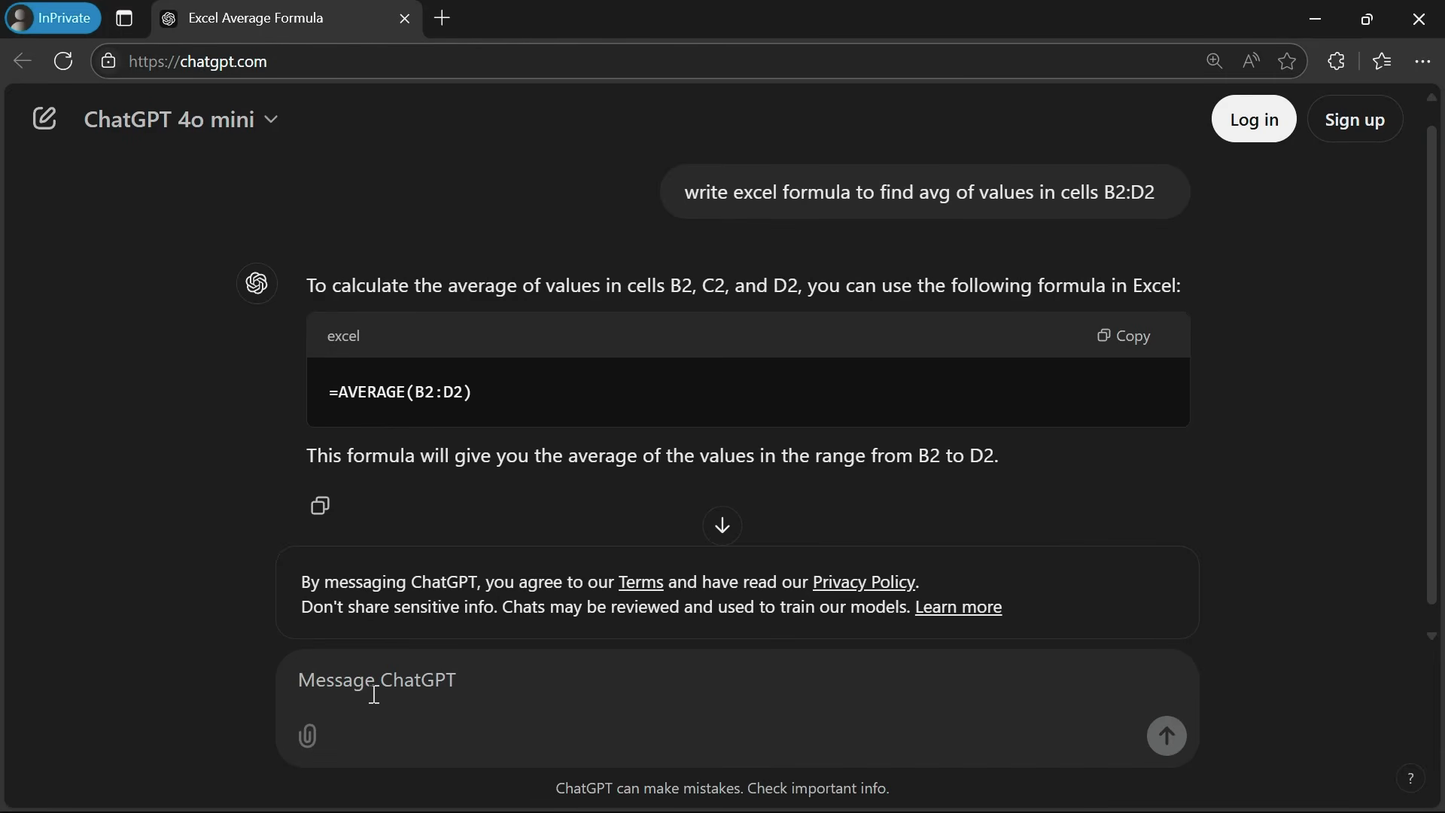
type("write excel form")
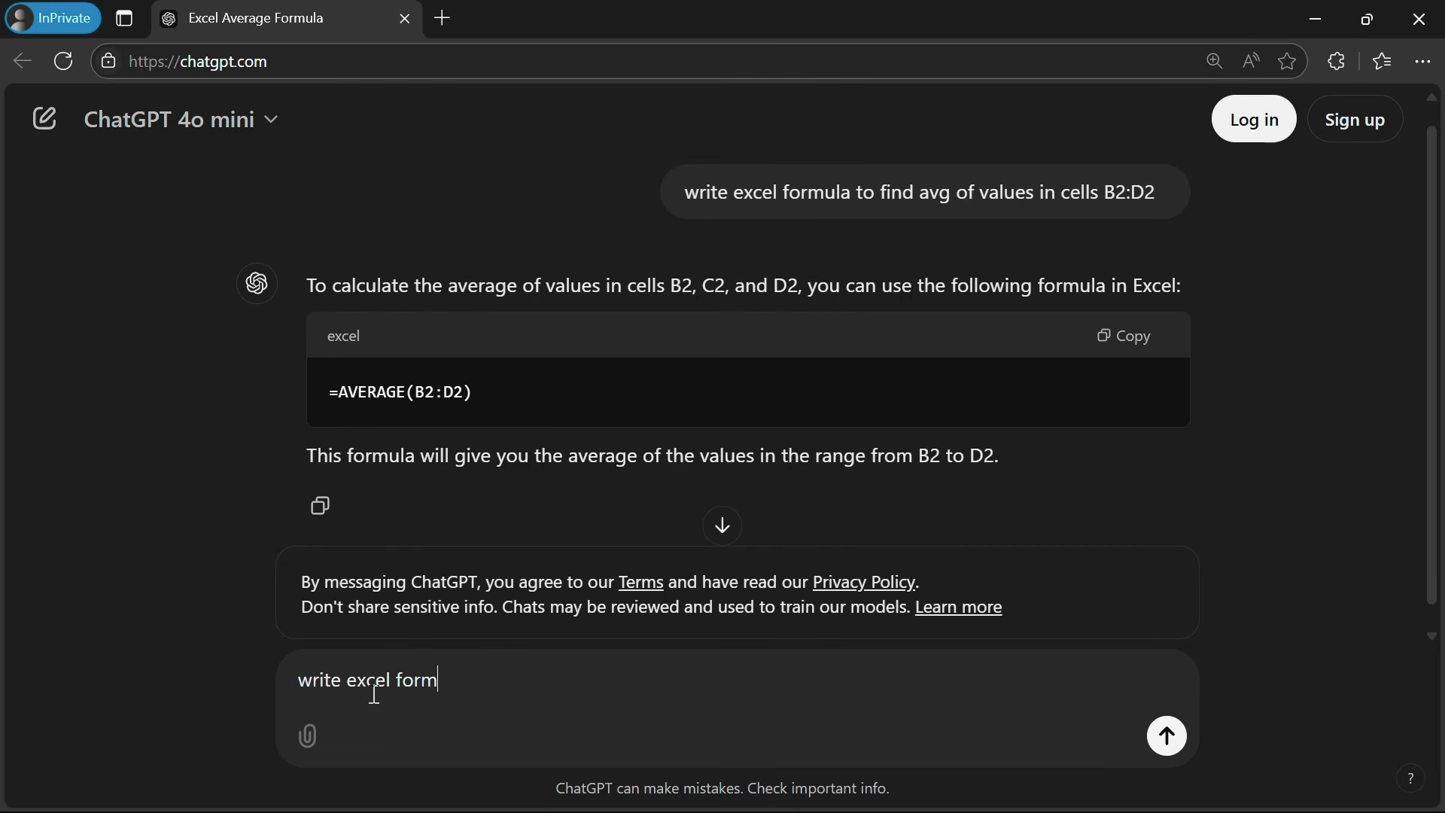
type("ula to sum values in cells B")
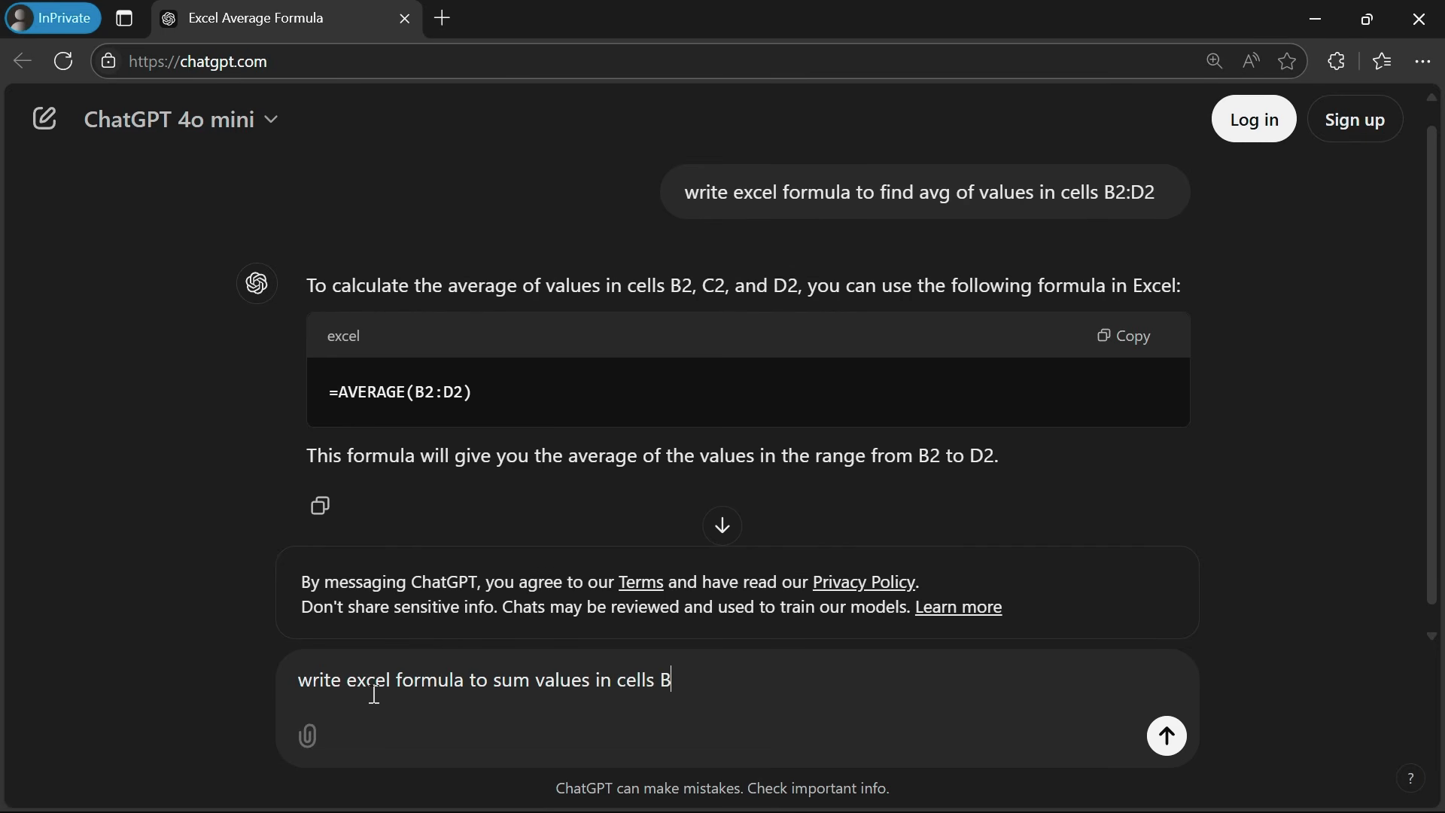
type("2:B6")
key("Return")
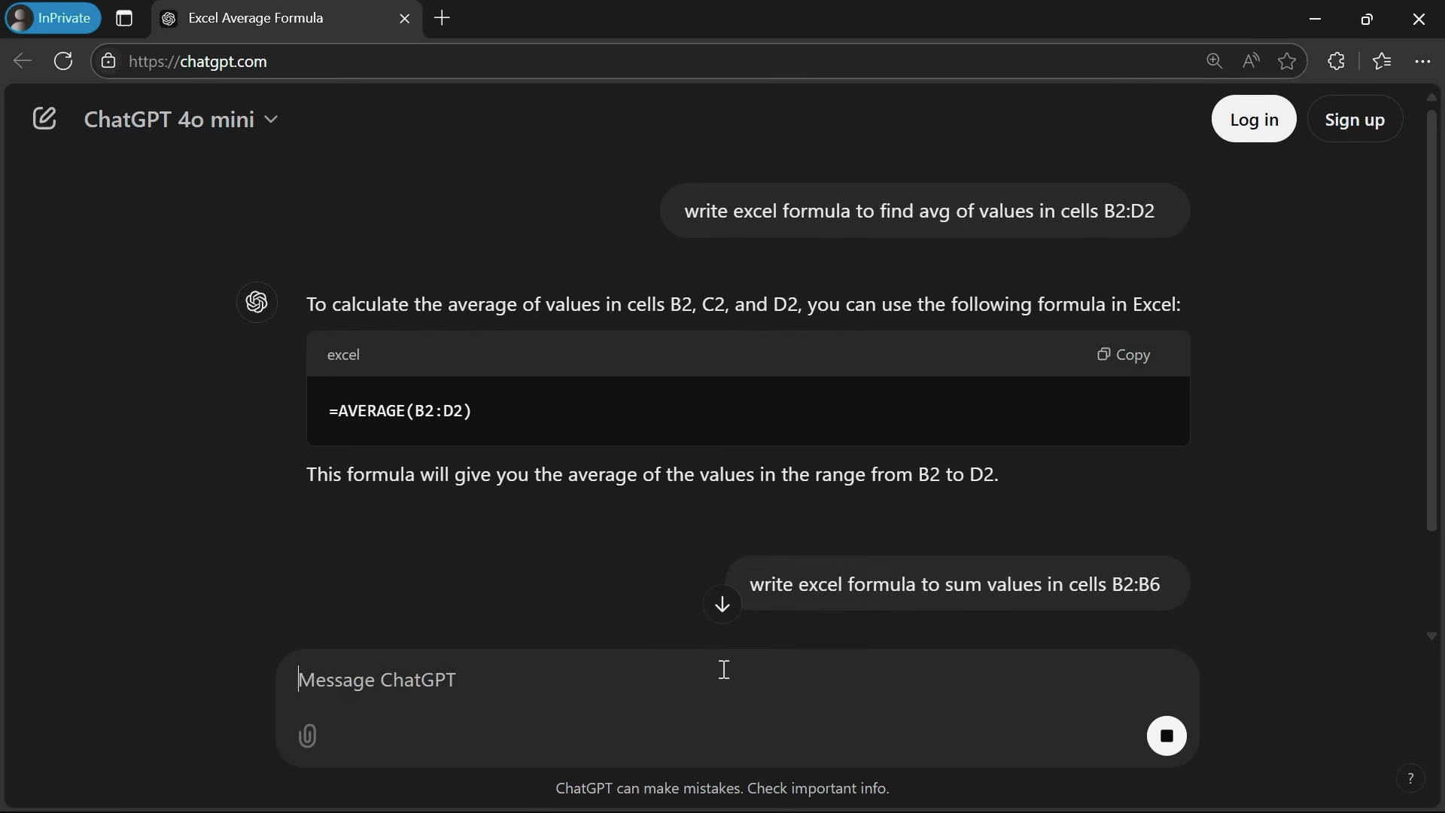
Copy the =SUM(B2:B6) formula, switch to Excel, paste it into B7 and fill it across the Total Marks row to E7
scroll(625, 523, "down", 3)
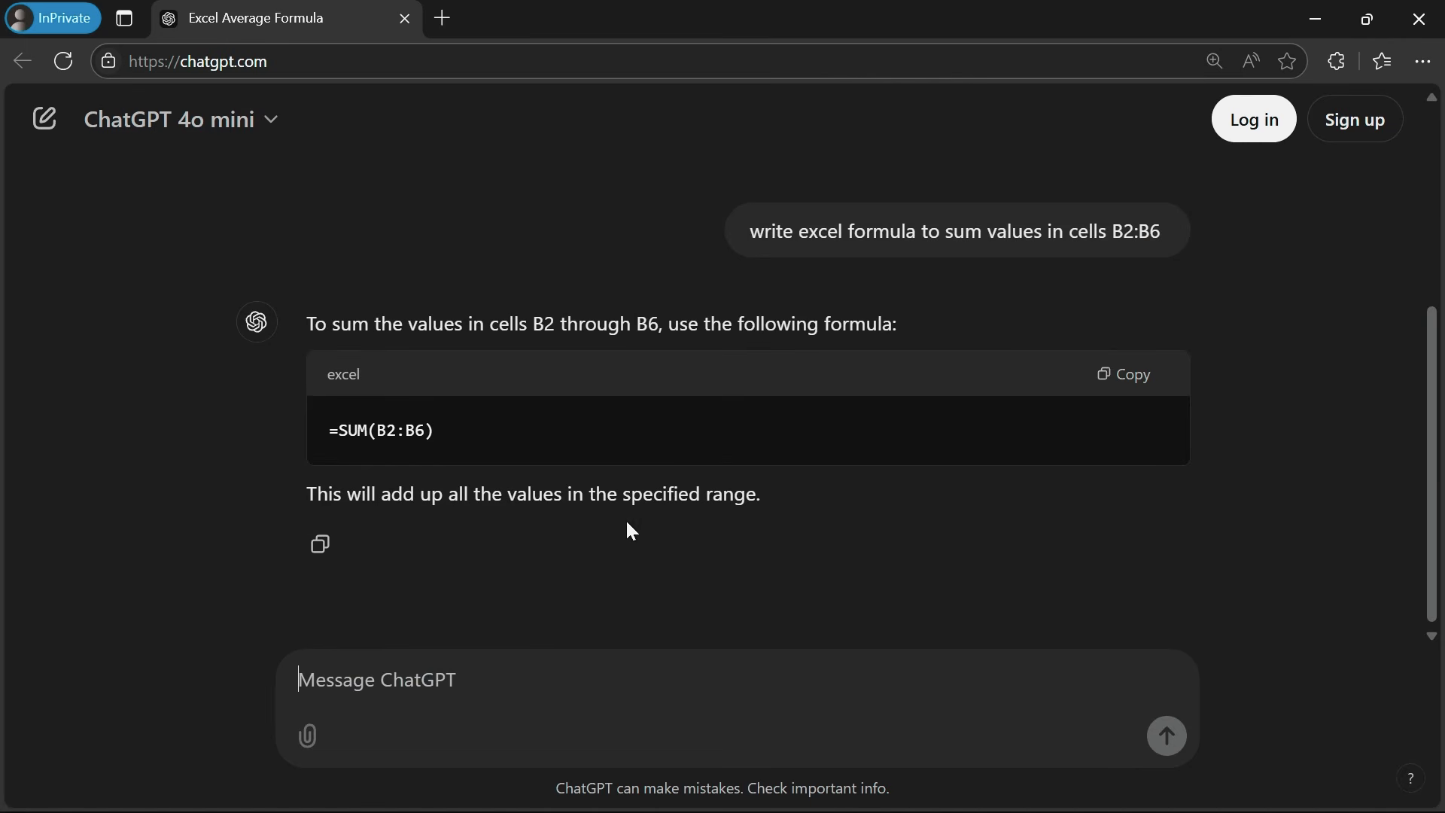
left_click(1129, 380)
key("alt+Tab")
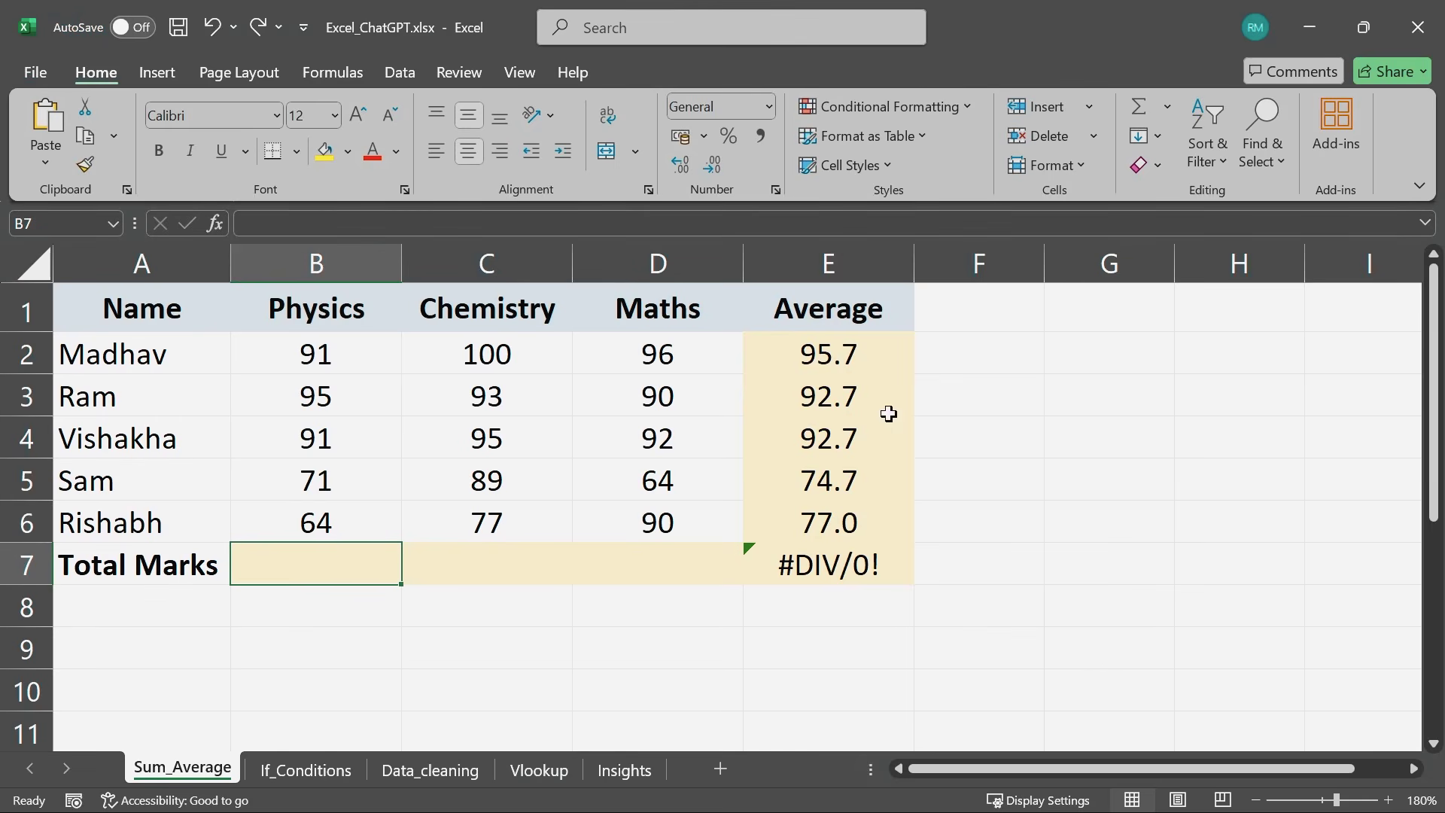
key("ctrl+v")
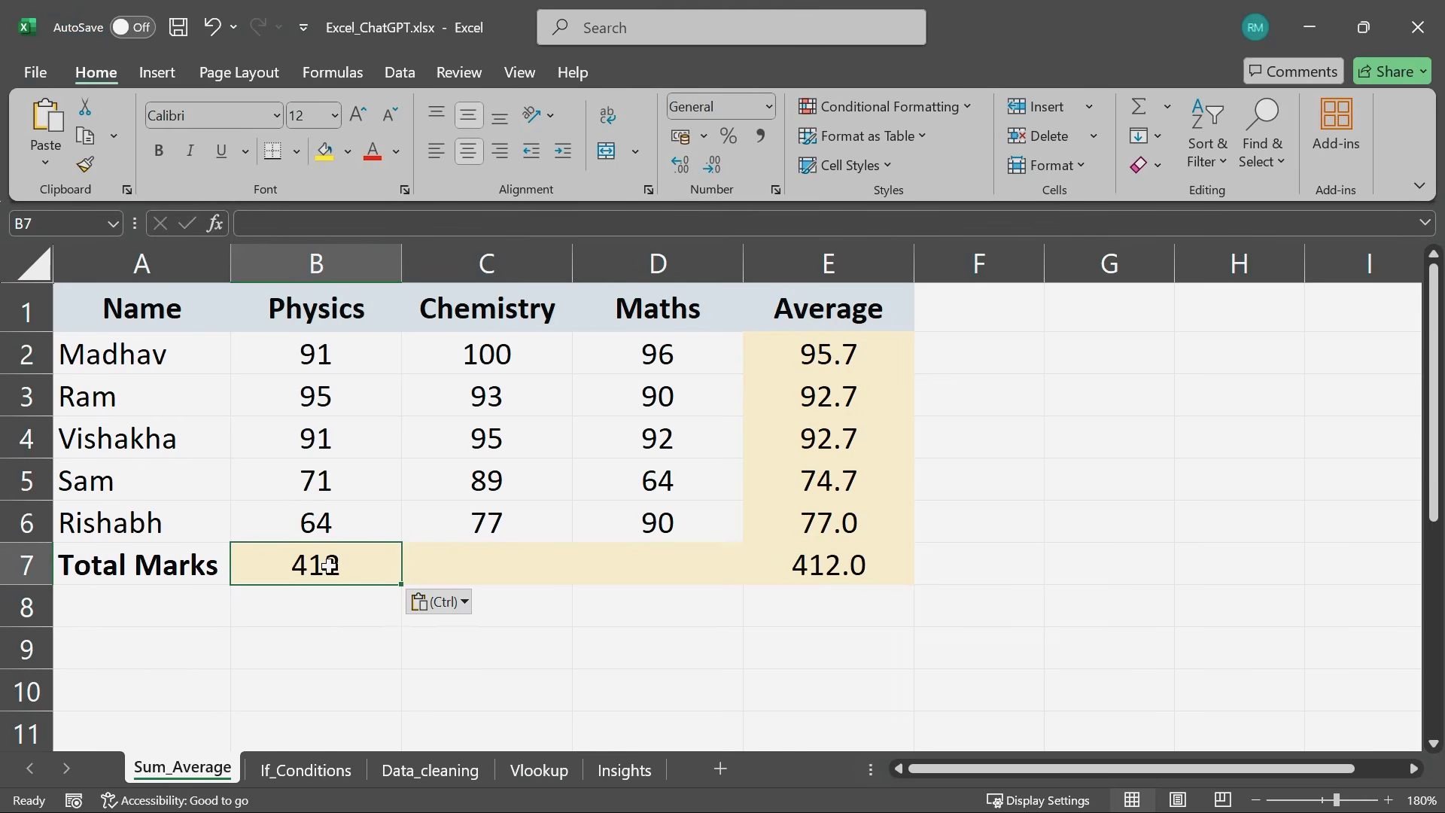
left_click_drag(403, 585, 854, 566)
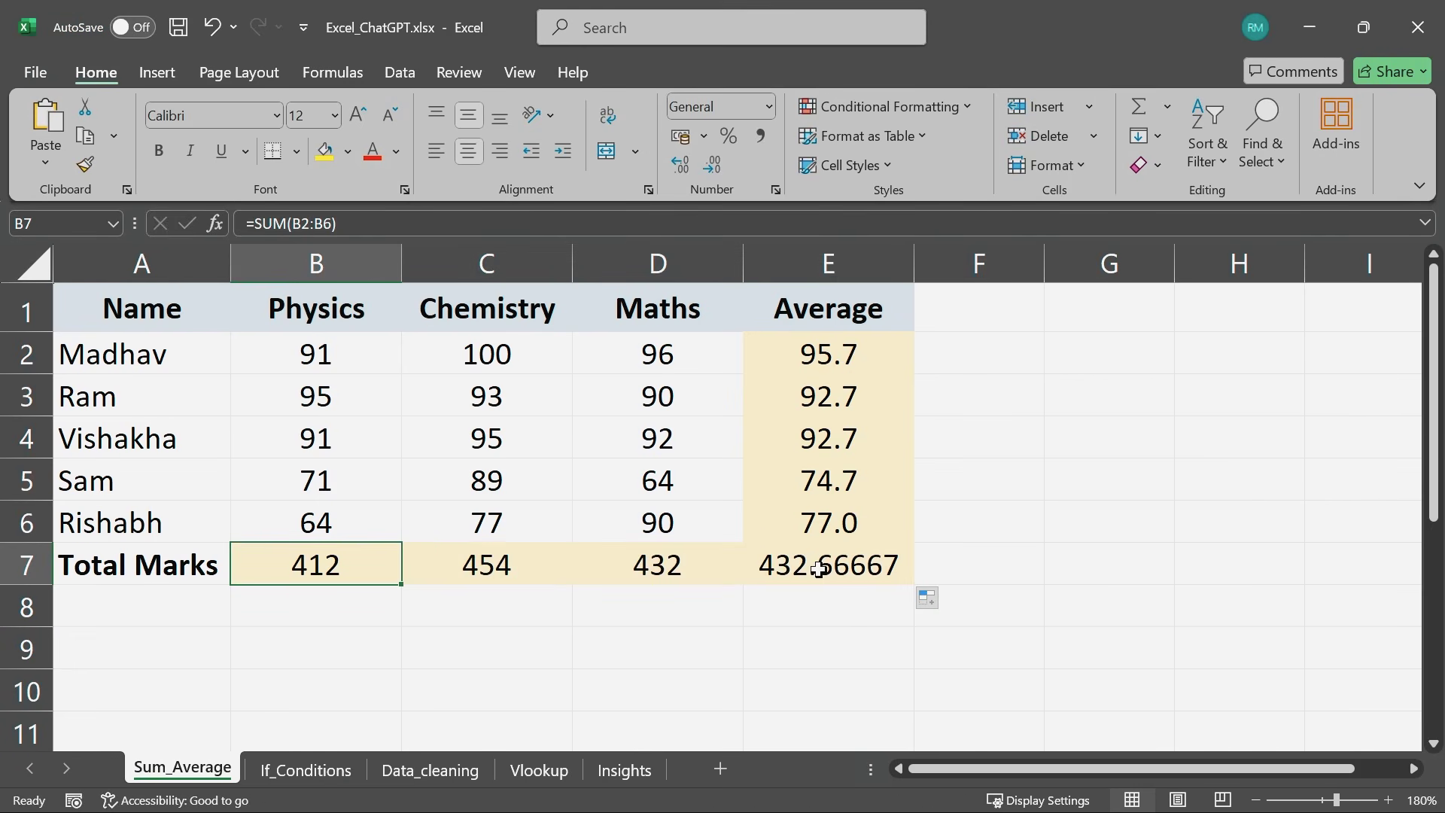
Try copying the status bar sum of the Physics marks in B2:B6 into cell B8, and undo the paste
left_click_drag(304, 357, 314, 527)
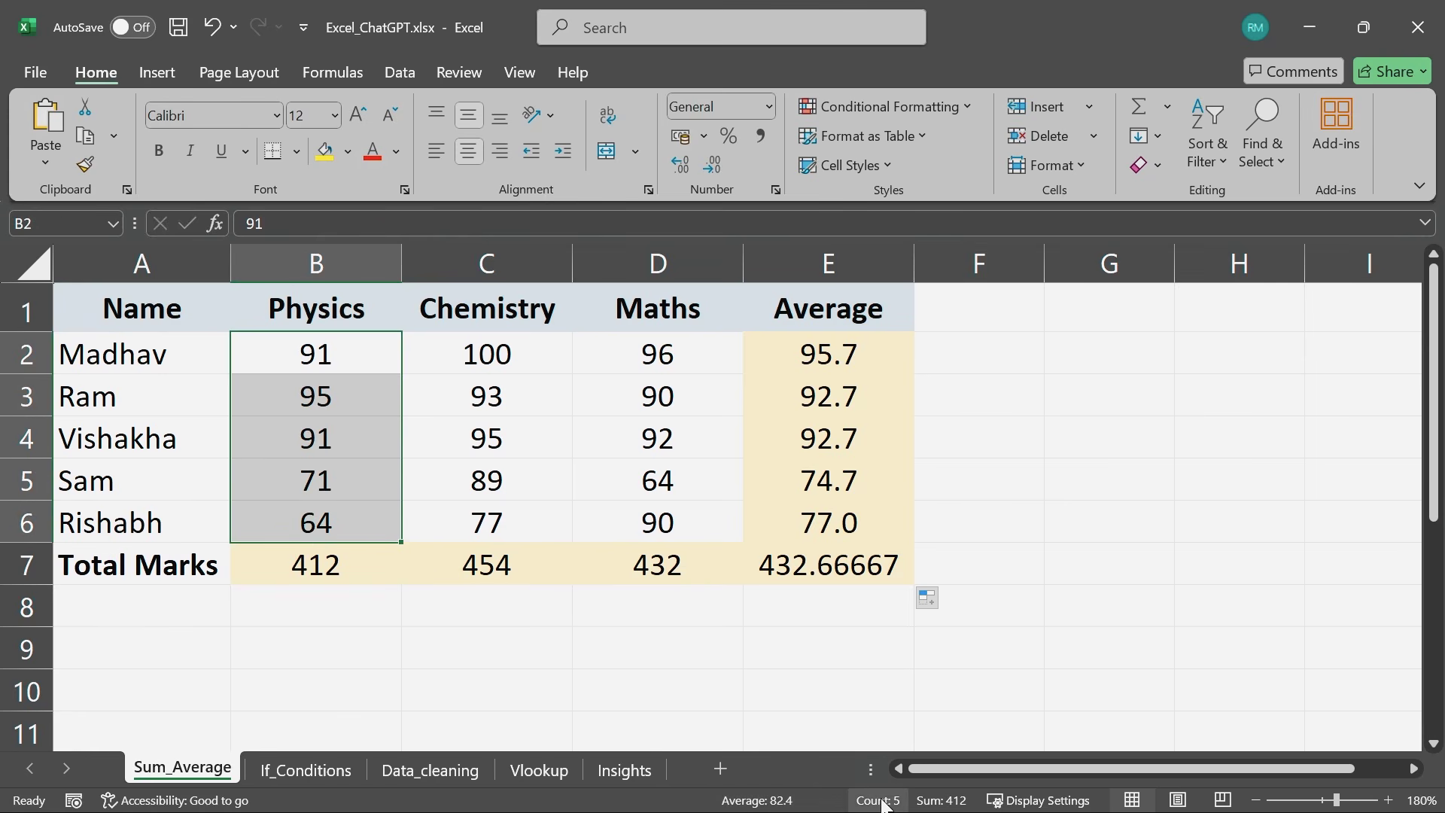
left_click(957, 802)
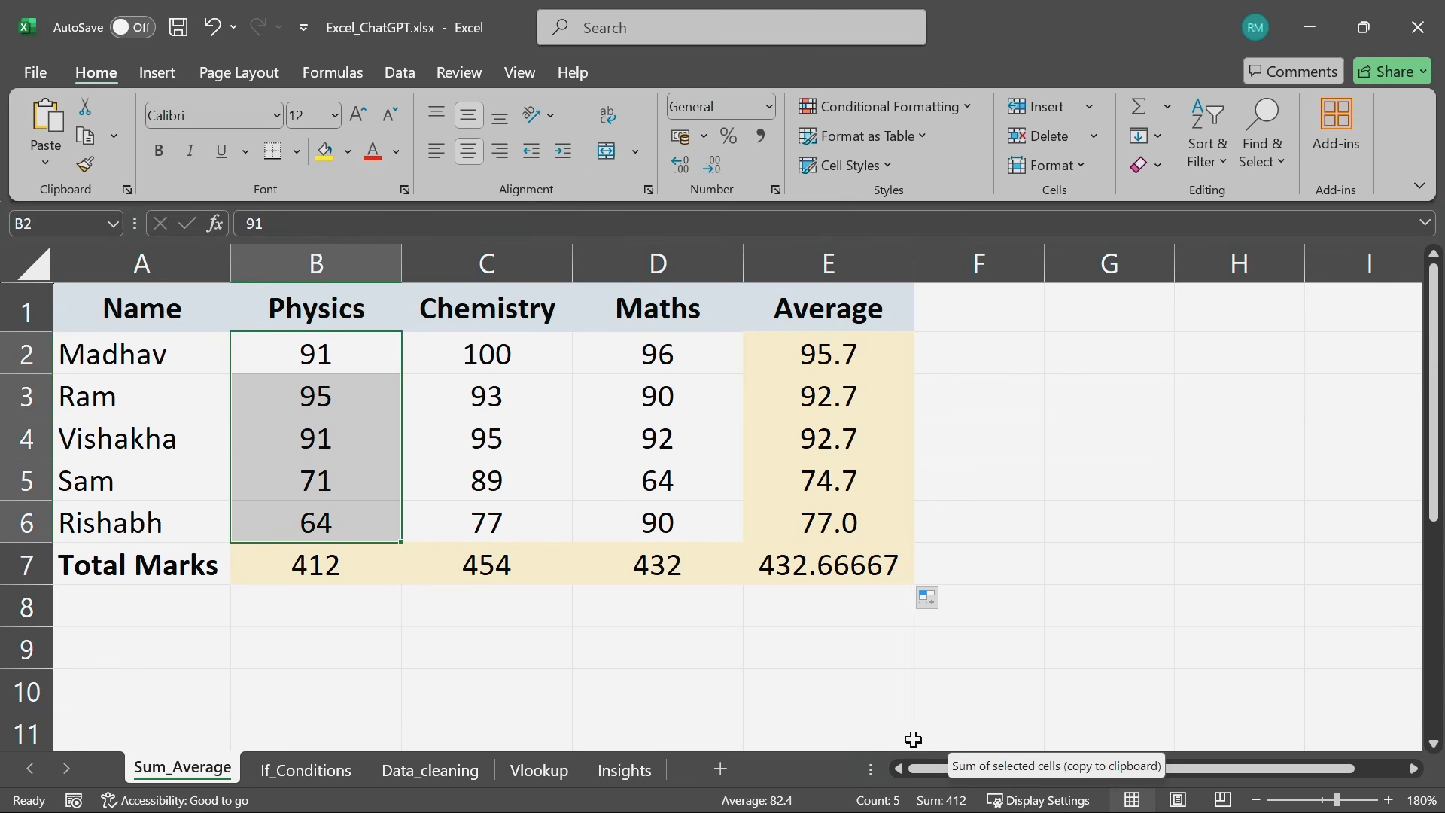
left_click(956, 804)
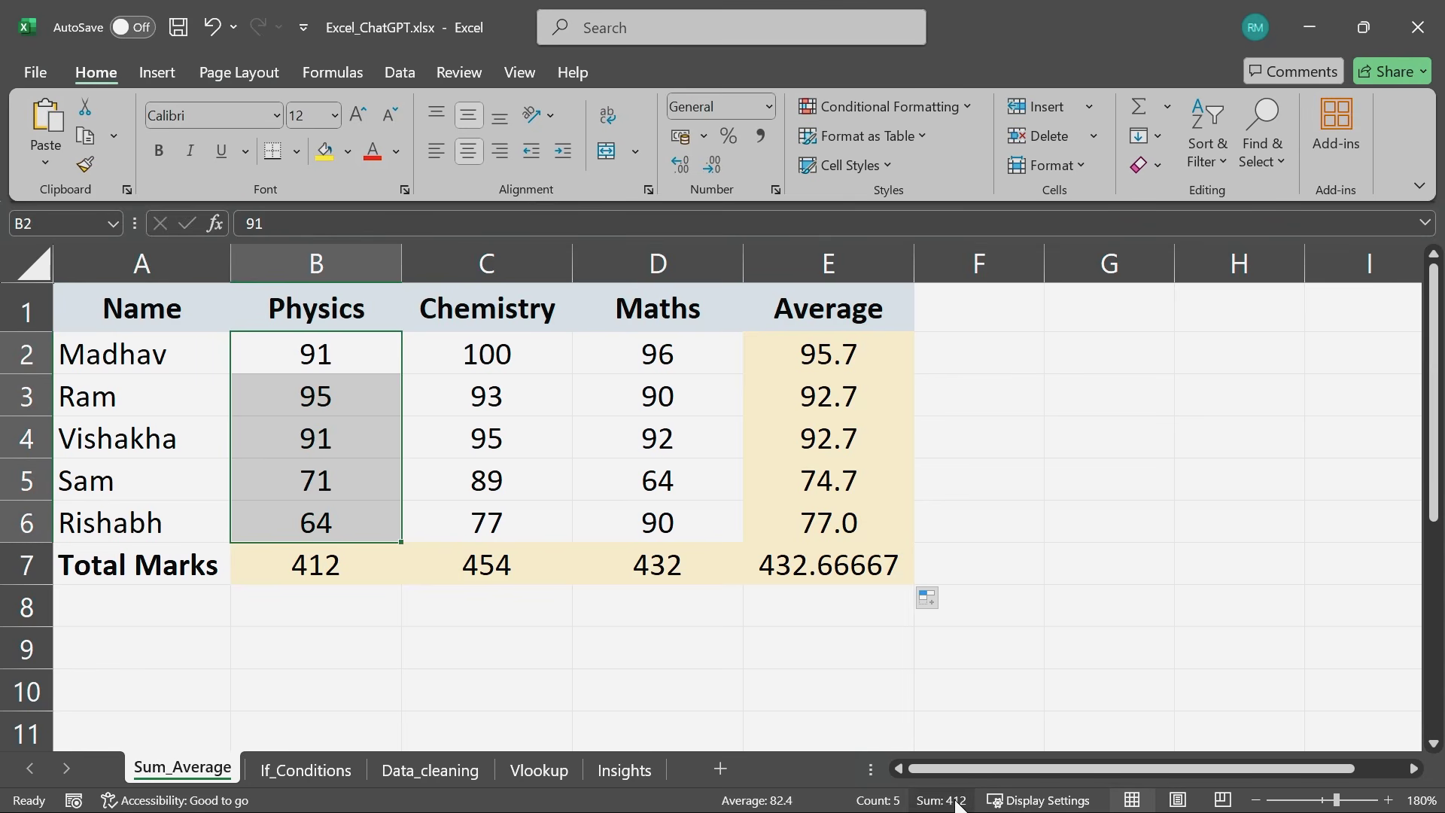
left_click(290, 603)
type("412")
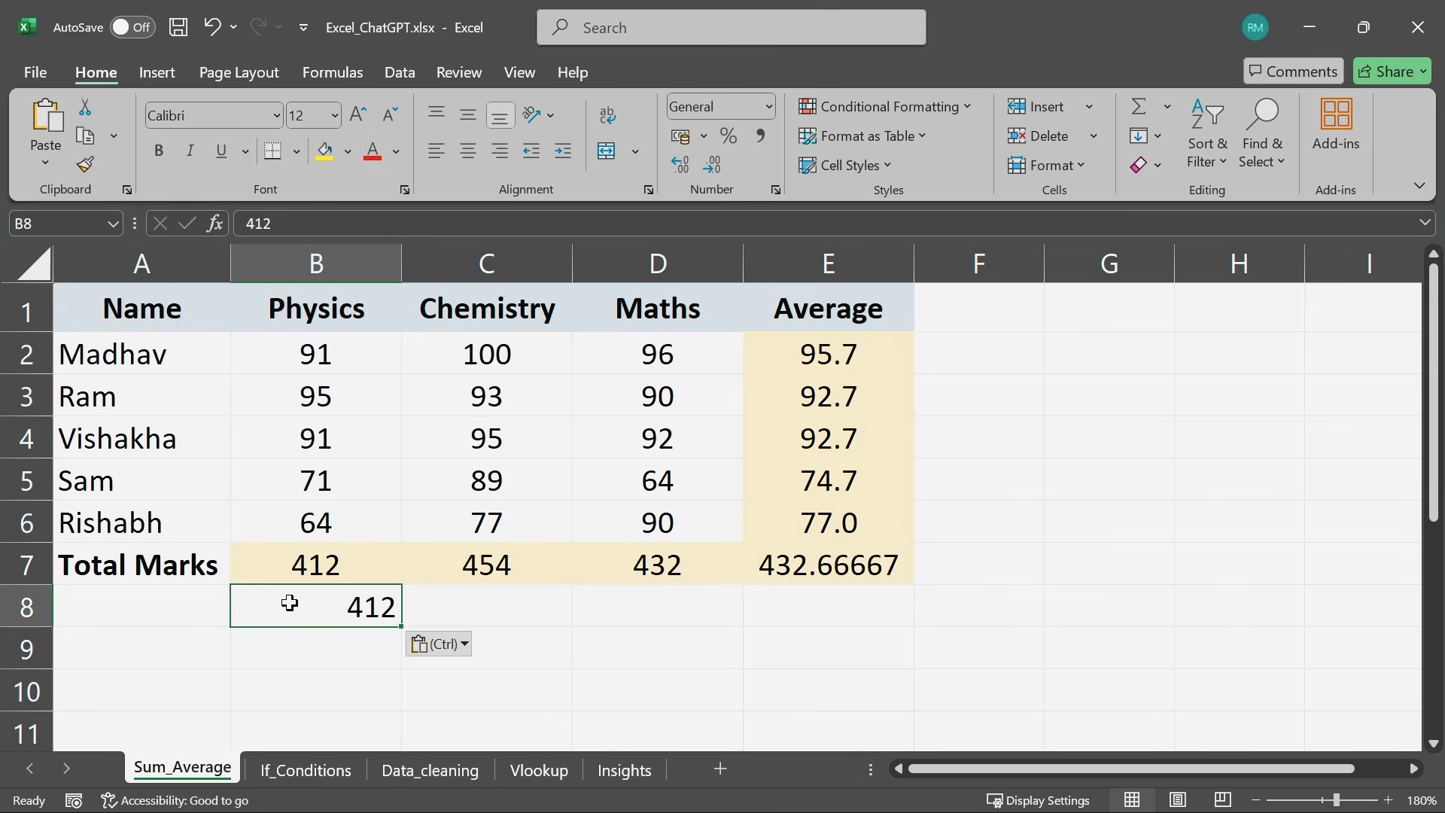
key("ctrl+z")
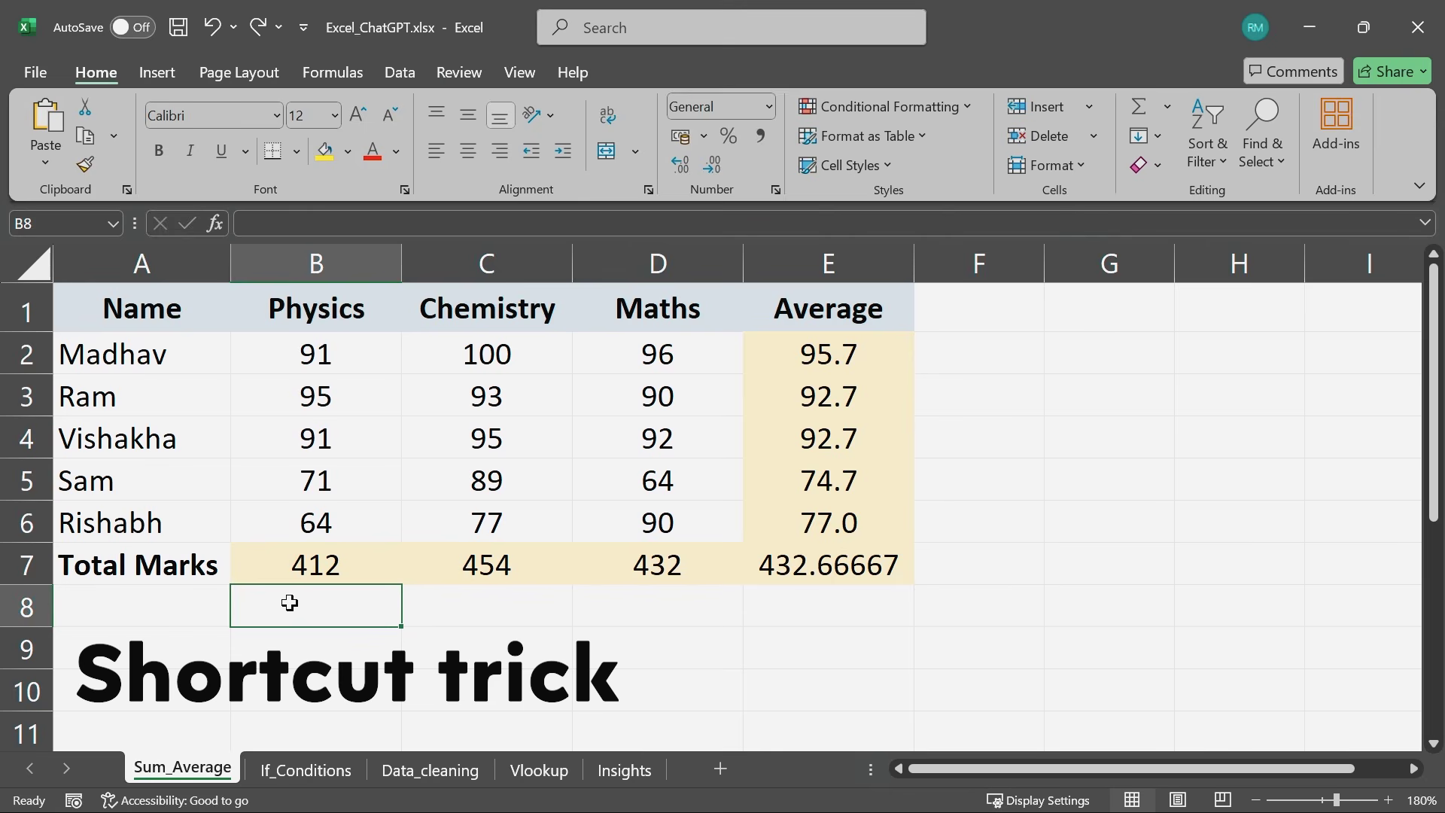
Return the selection to the Name header in cell A1
key("ctrl+Up")
key("ctrl+Up")
key("ctrl+Left")
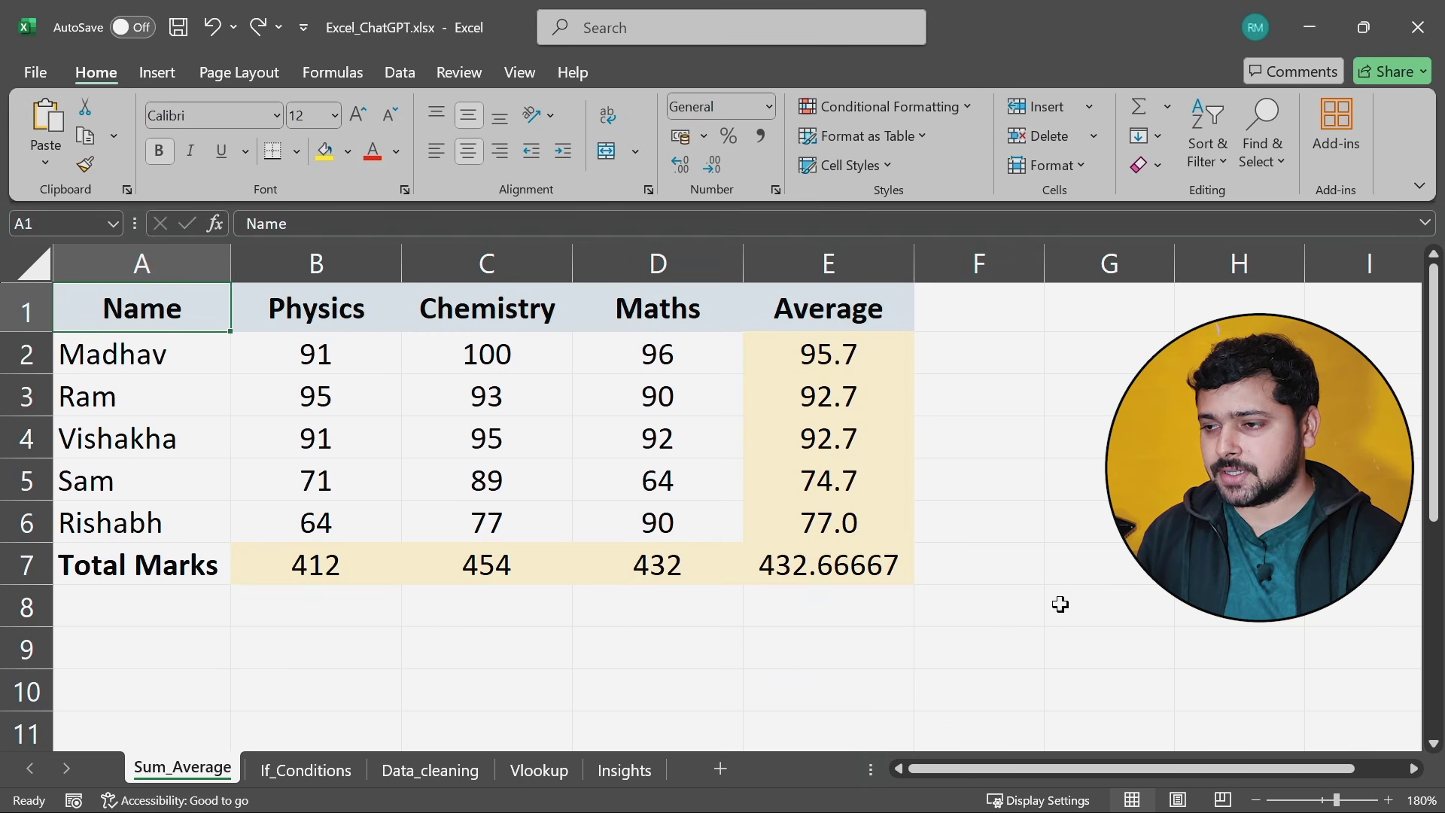
Go to the If_Conditions sheet, select the first Grade cell C2, and switch to ChatGPT
left_click(835, 361)
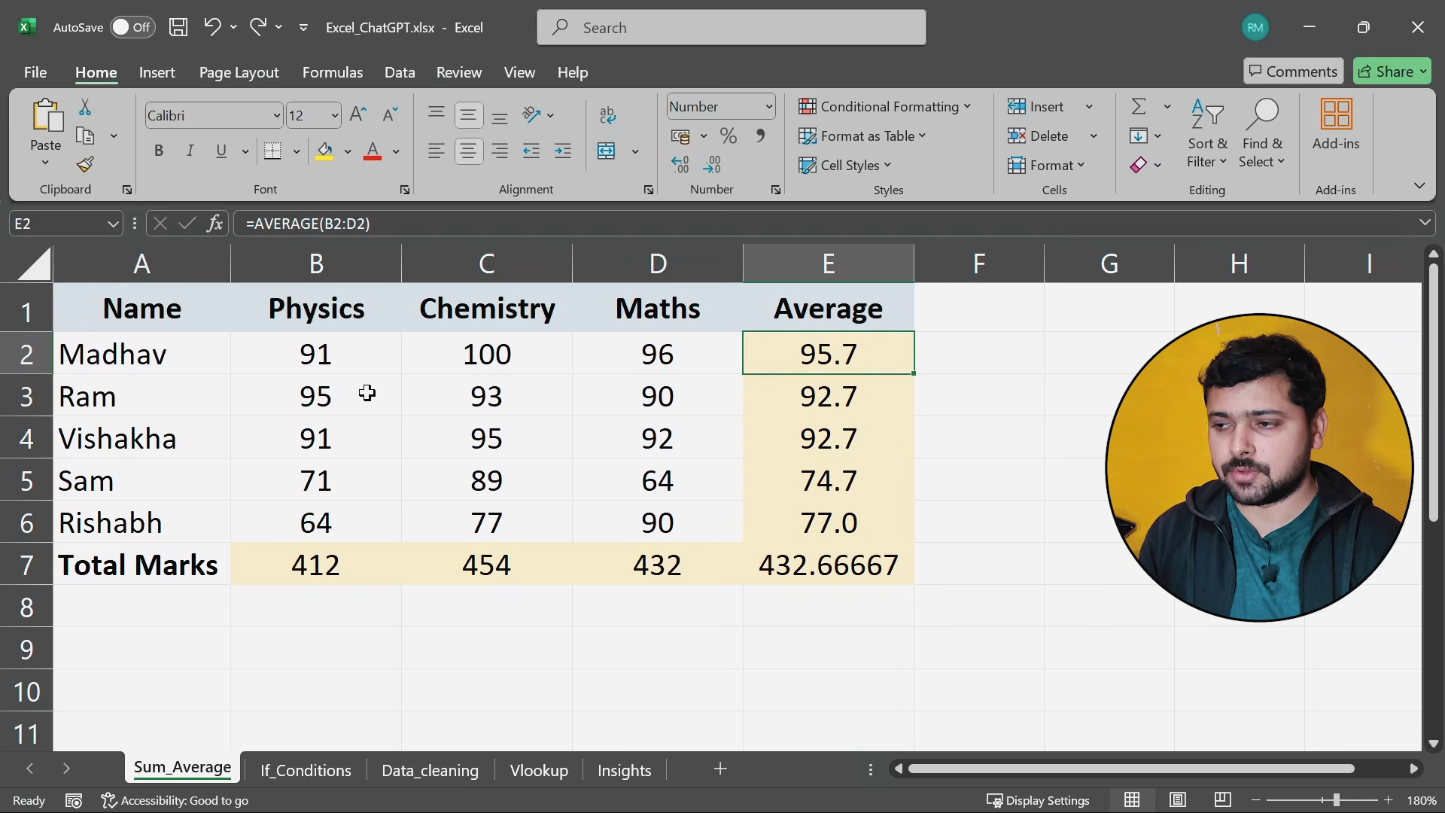
left_click(316, 770)
left_click(497, 348)
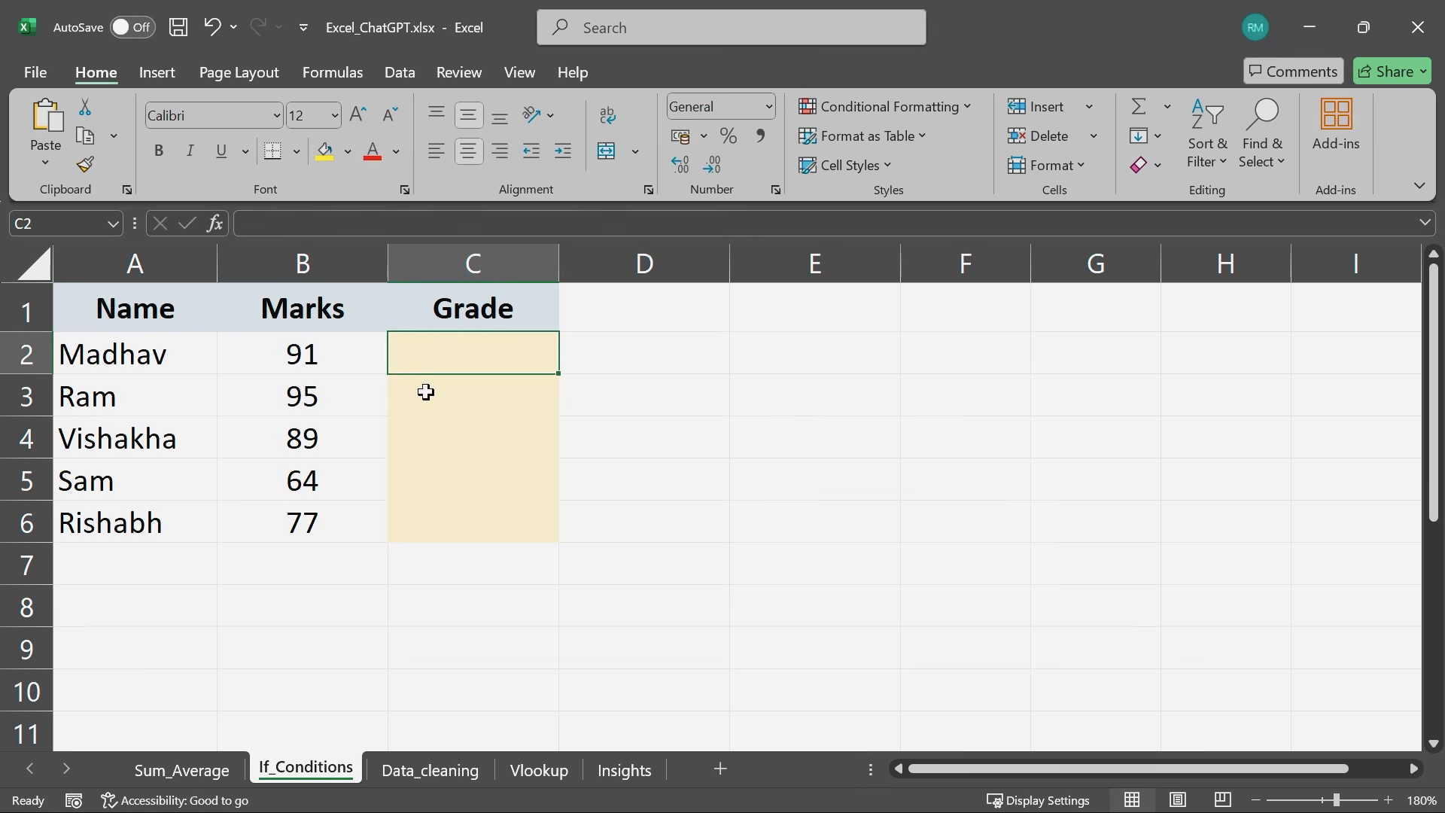
key("alt+Tab")
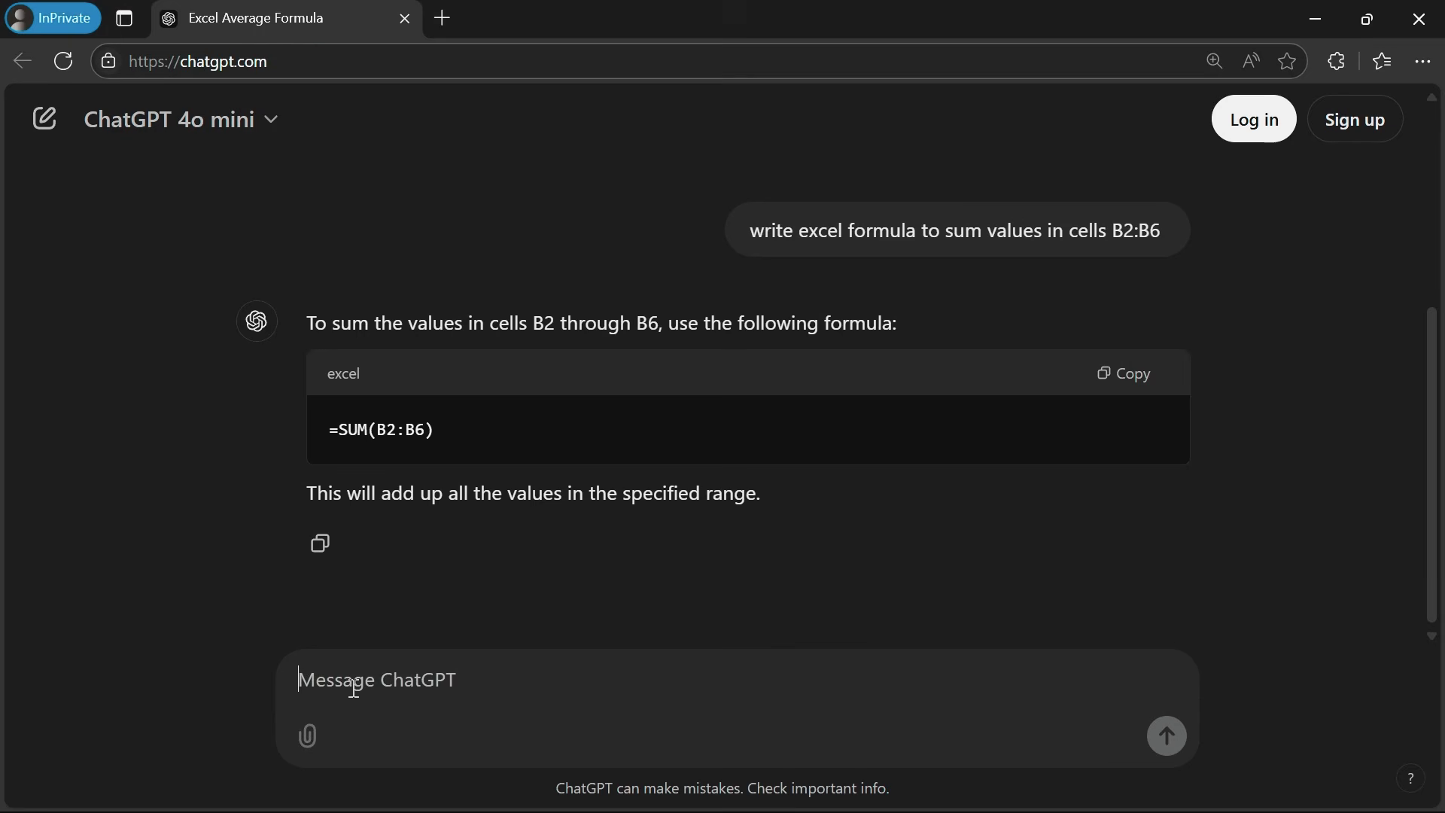
type("write if")
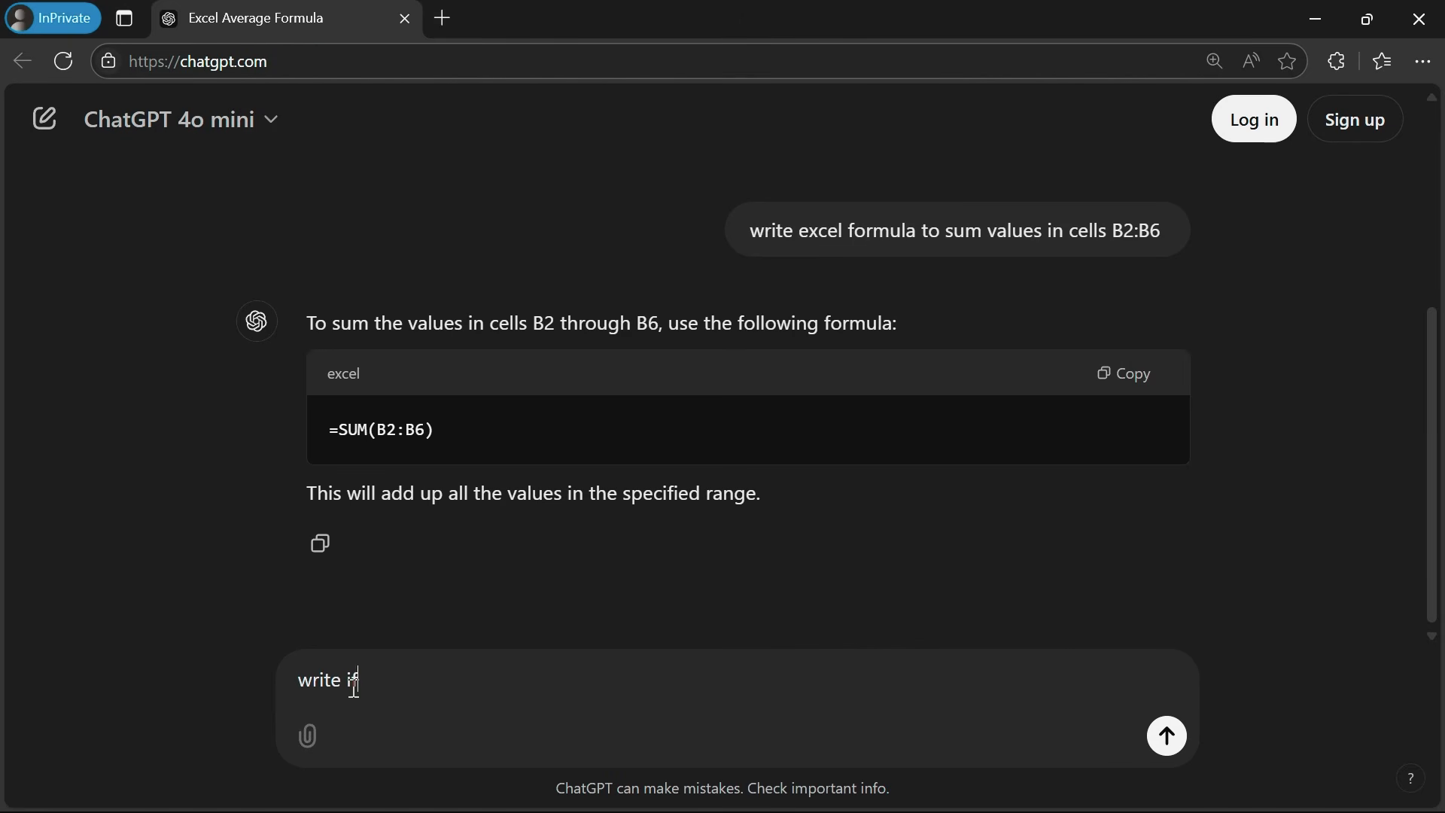
type(" cons")
key("BackSpace")
type("ditions")
key("ctrl+shift+Left")
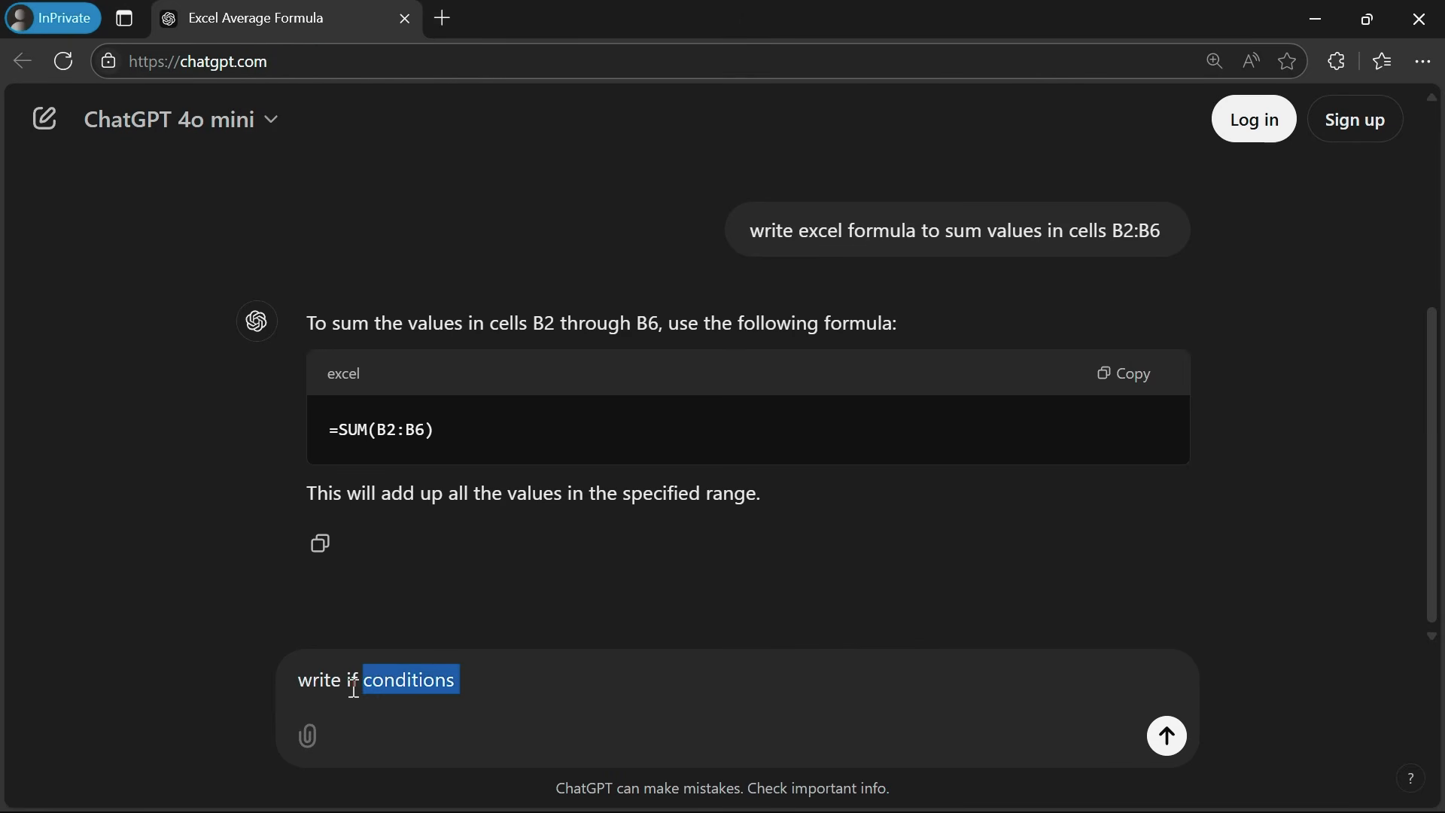
key("shift+Left")
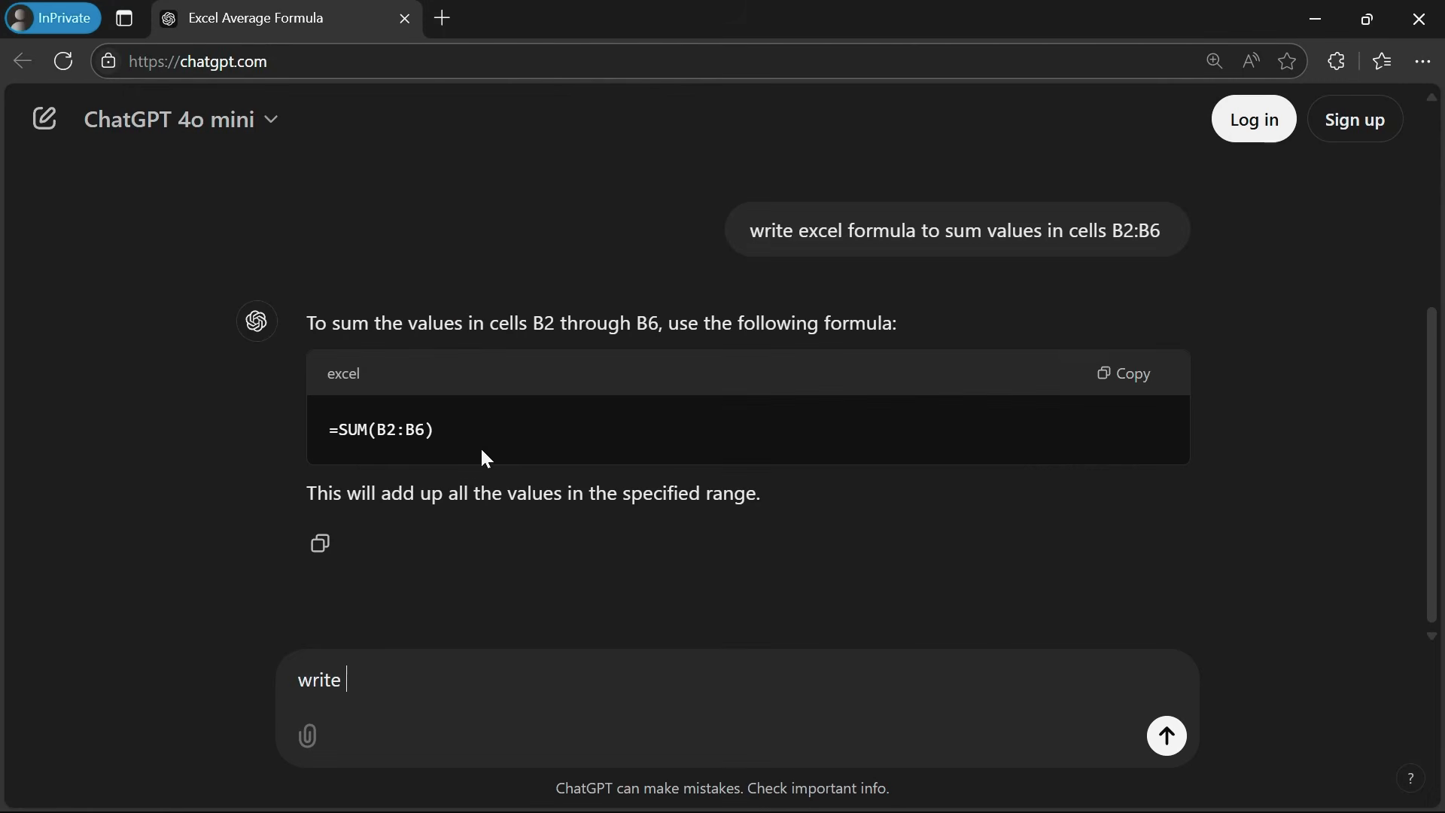
Draft the prompt "write excel formula to get grades of students based on their marks in cell B2" in ChatGPT
double_click(389, 682)
type("write excel form")
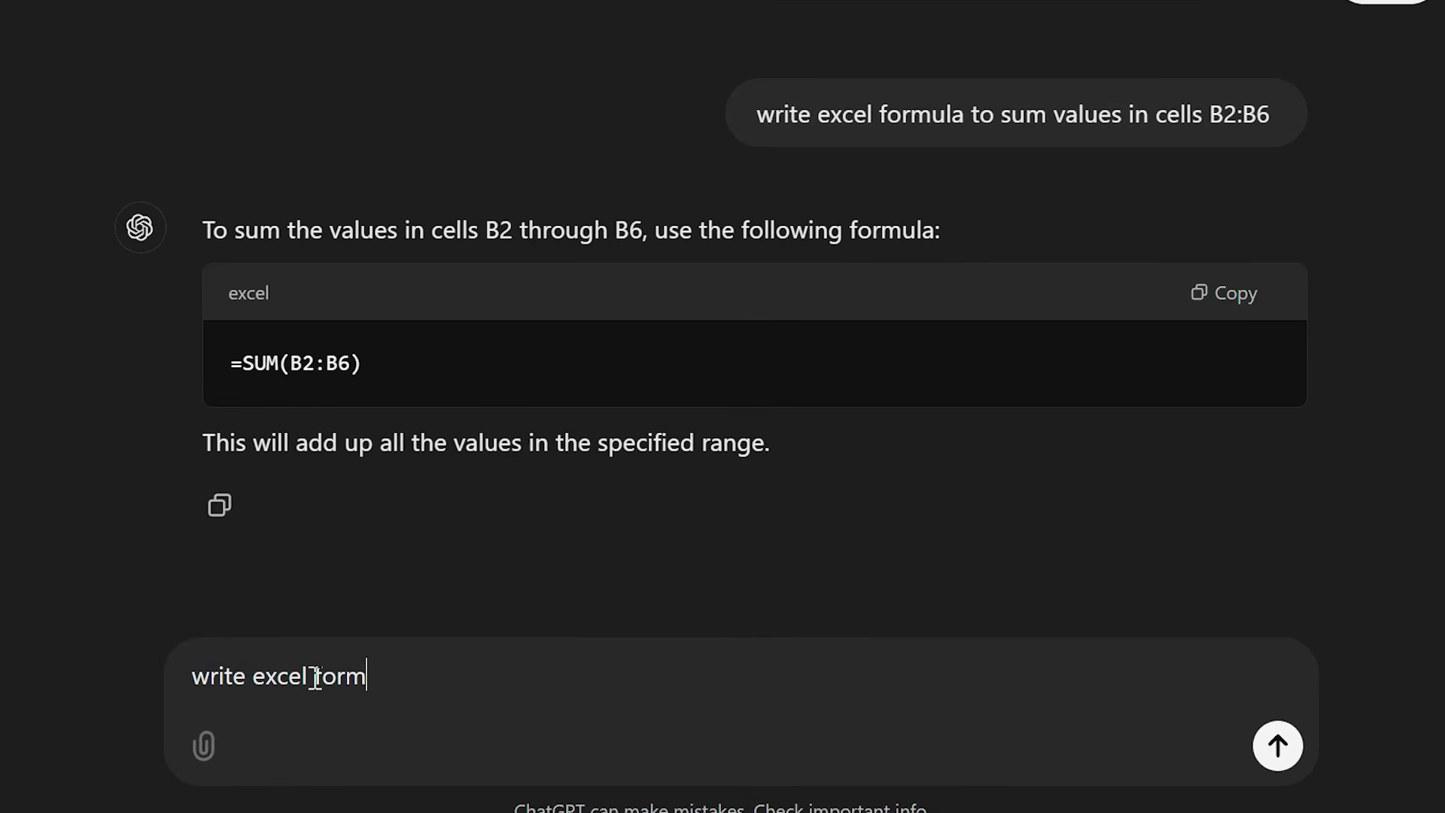
type("ula to get grades of students based on their score in cell B2")
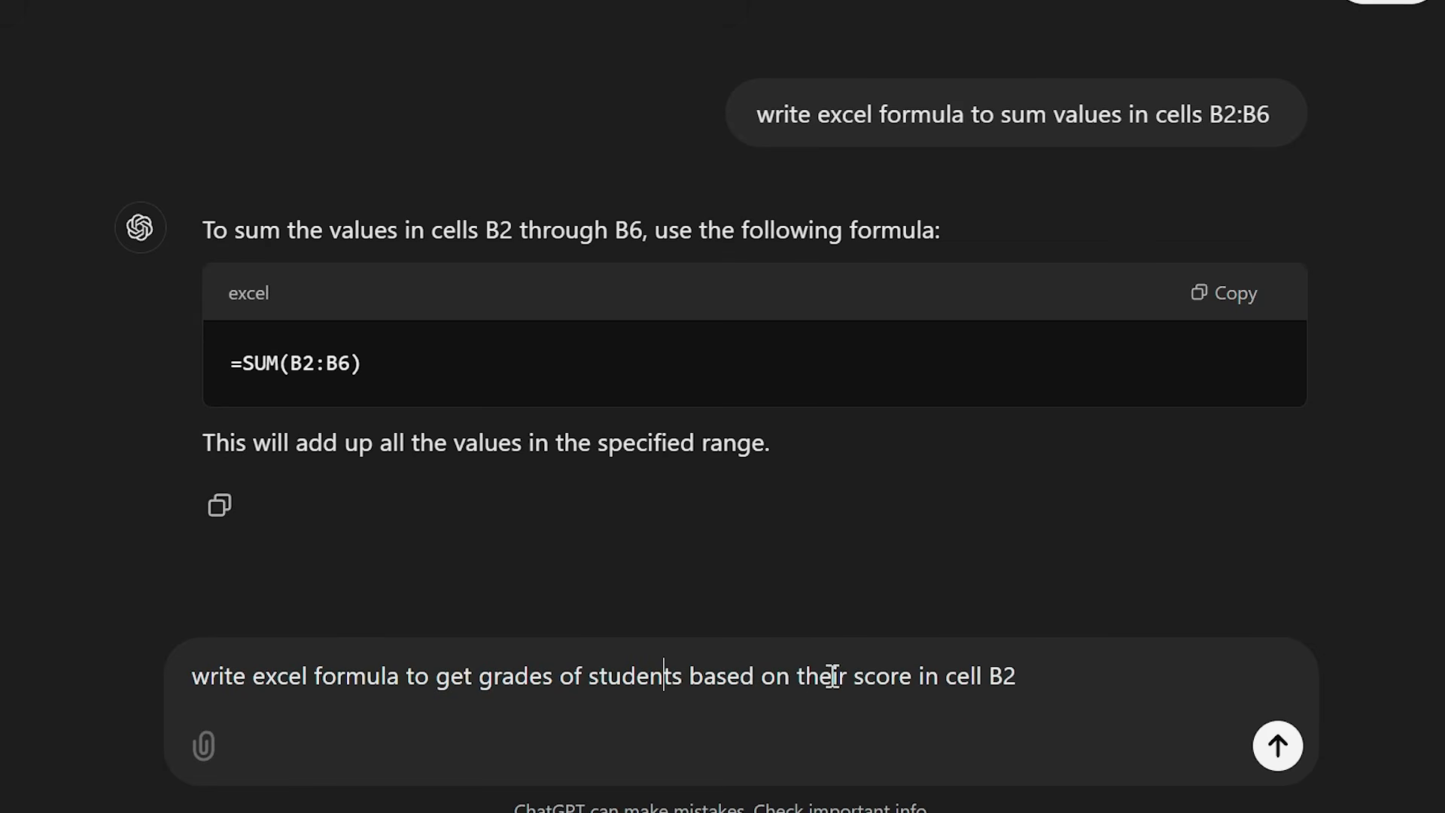
double_click(877, 676)
key("Right")
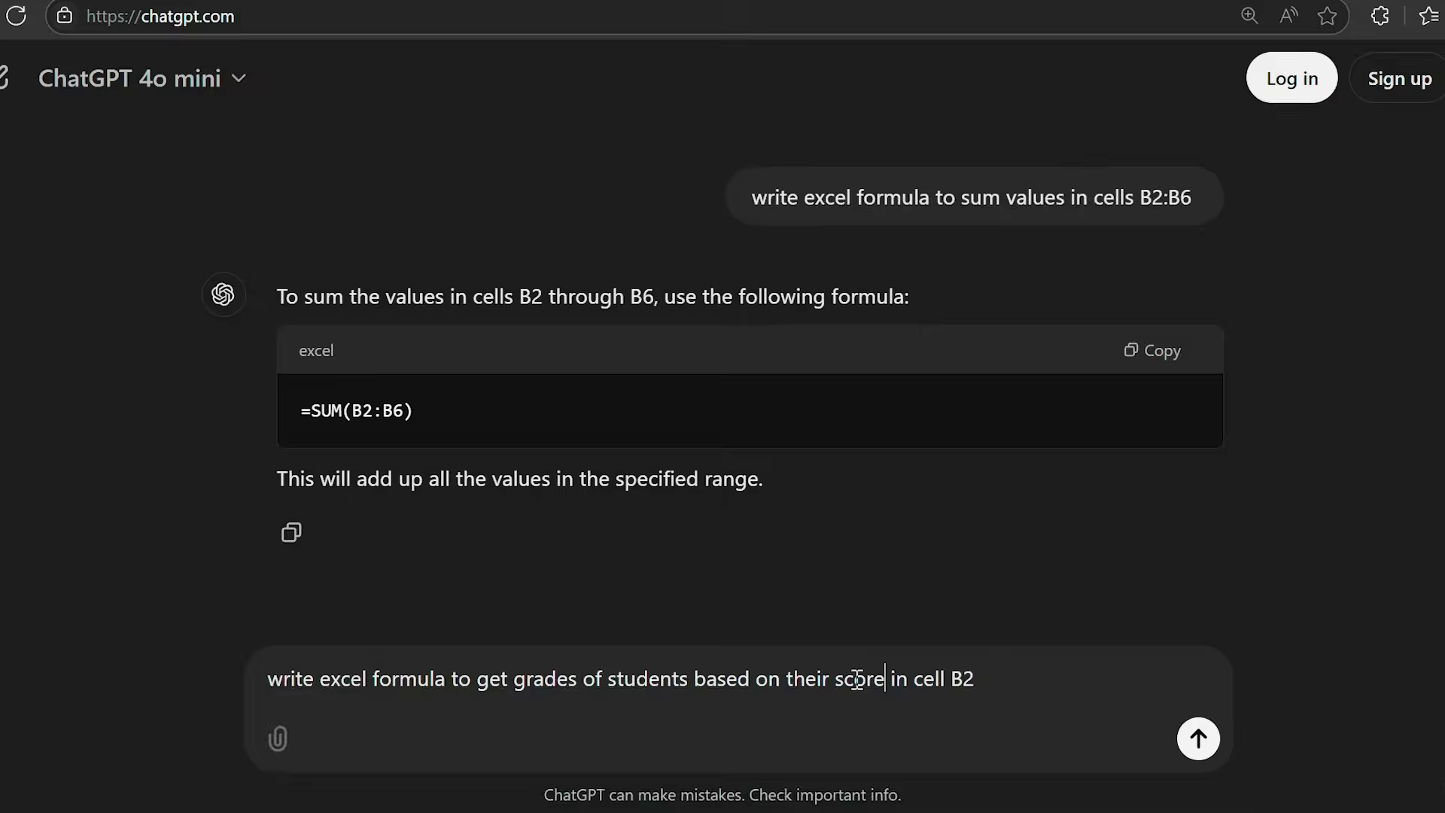
double_click(879, 676)
type("marks")
key("End")
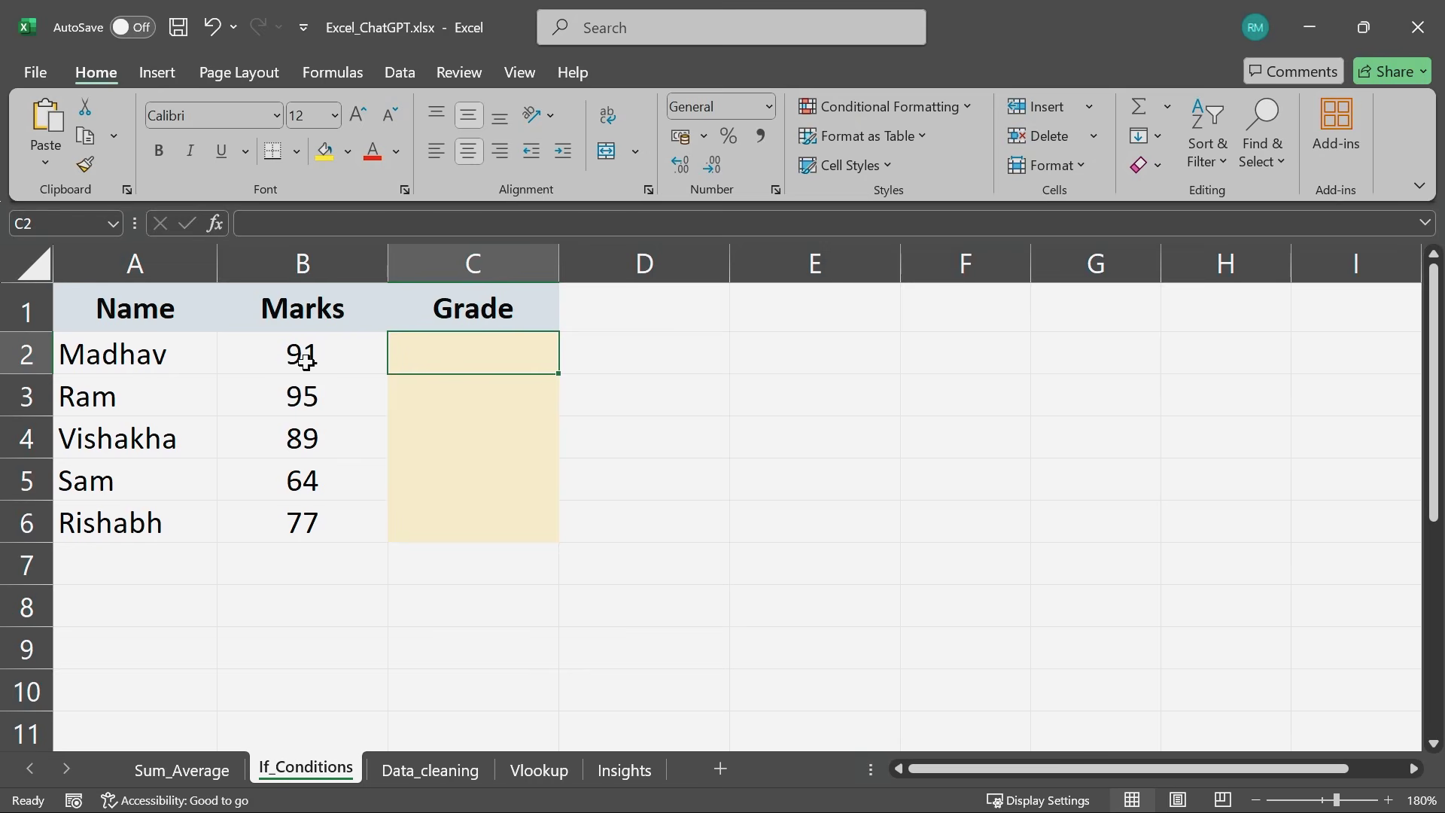
Check the marks in B2:B6 in Excel, and add the grade rules "A: 90+" and "B: 80-90" to the ChatGPT prompt
left_click(306, 369)
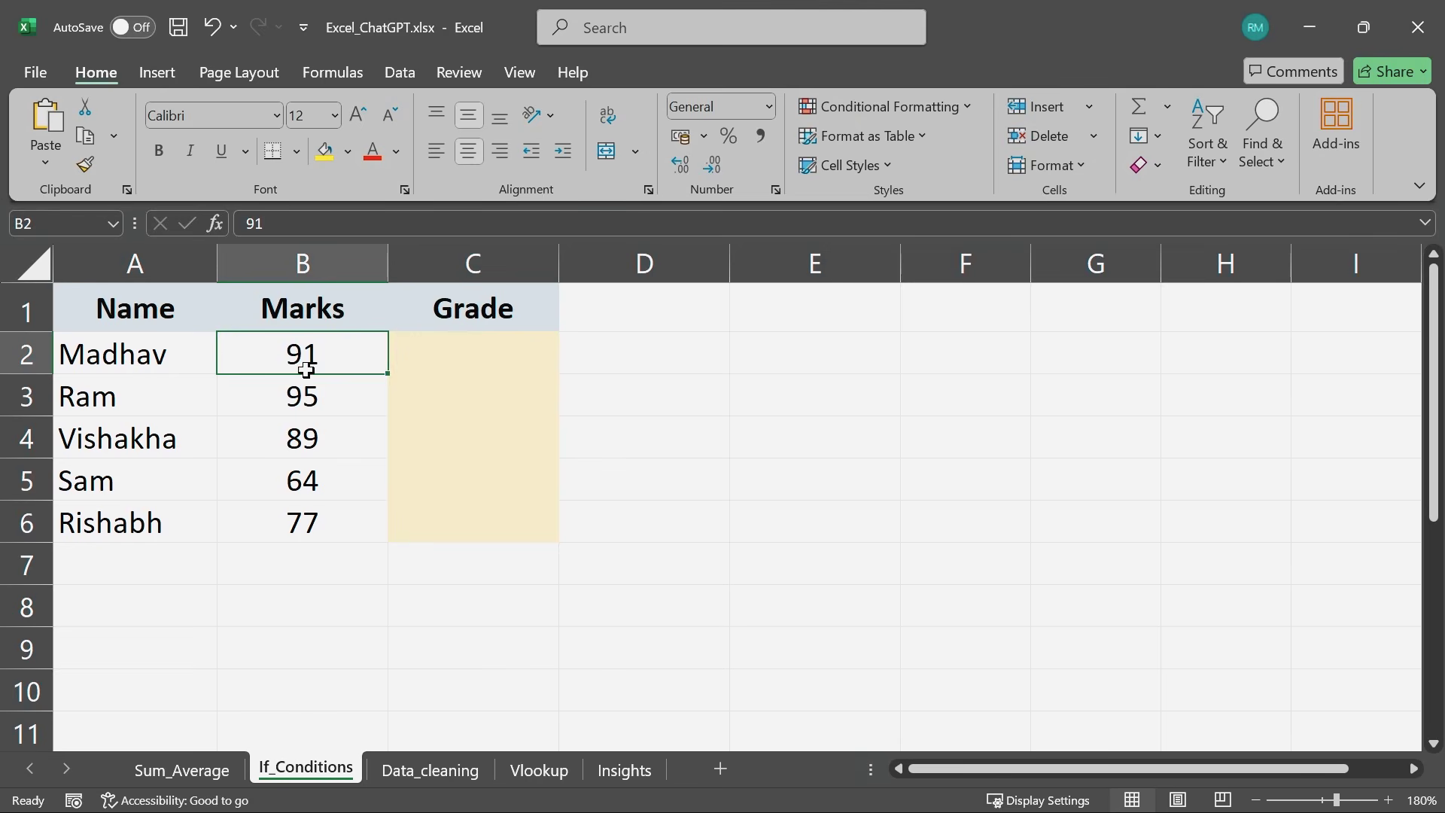
left_click_drag(306, 369, 313, 520)
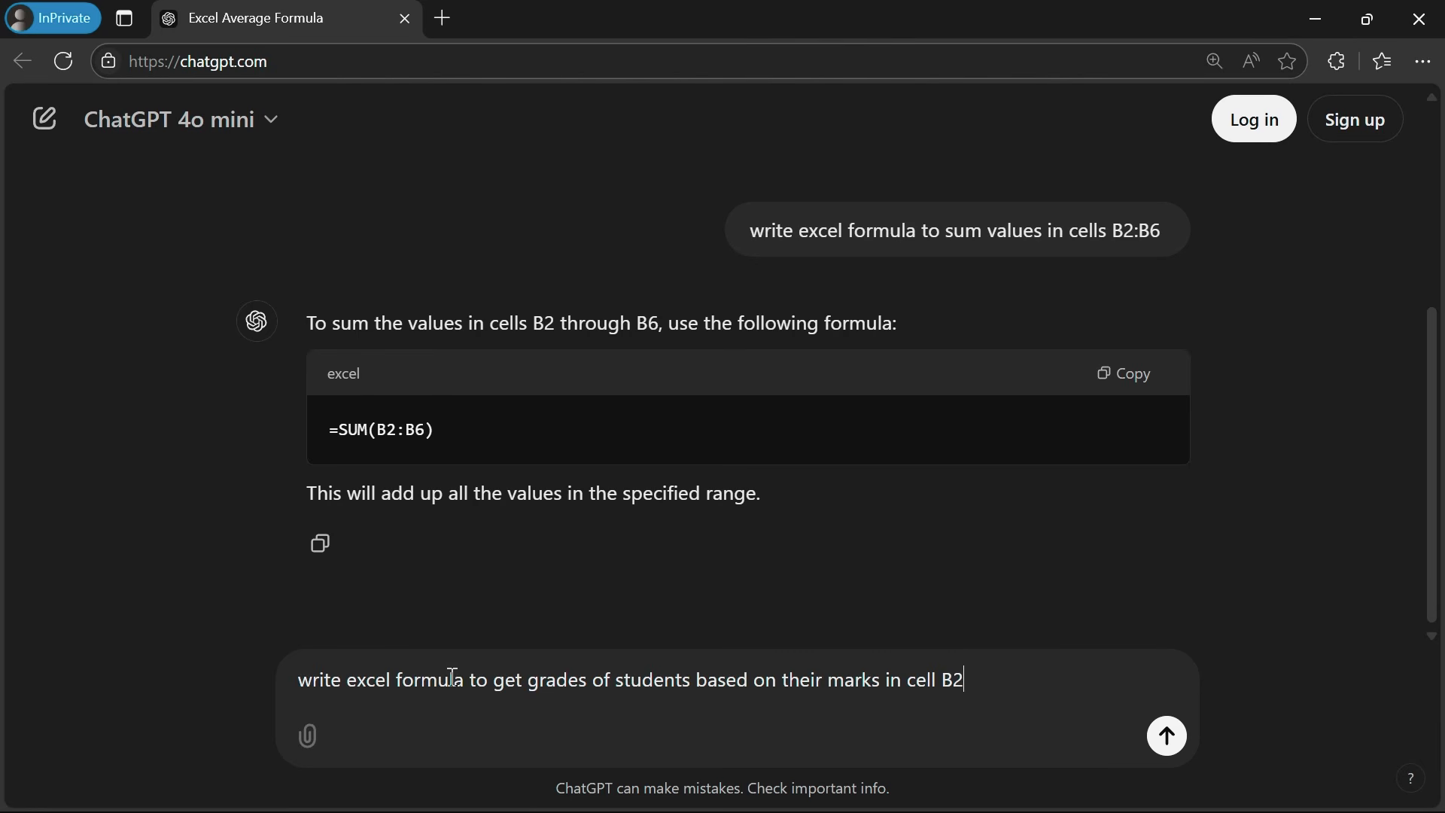
key("shift+Return")
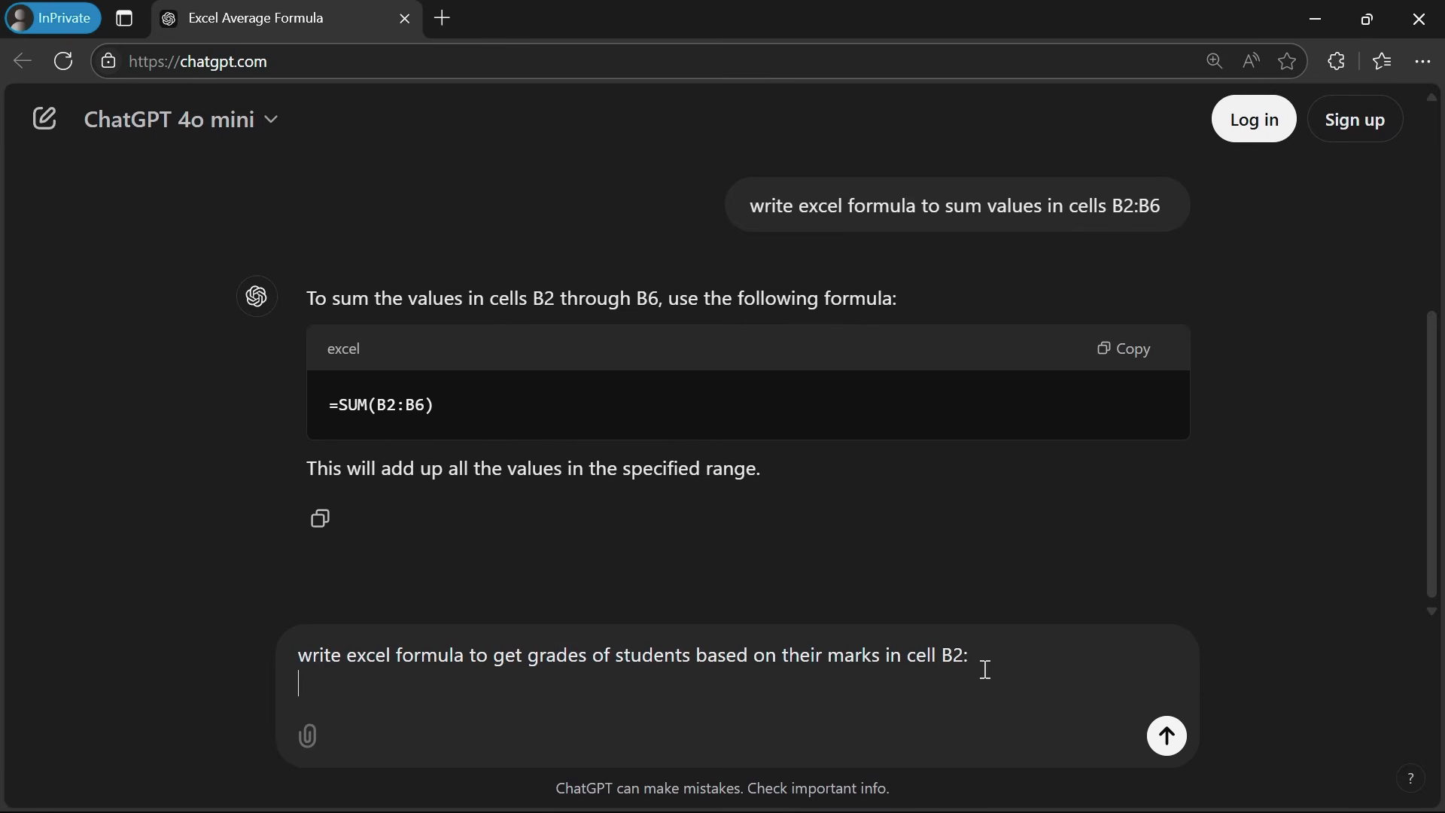
type("A")
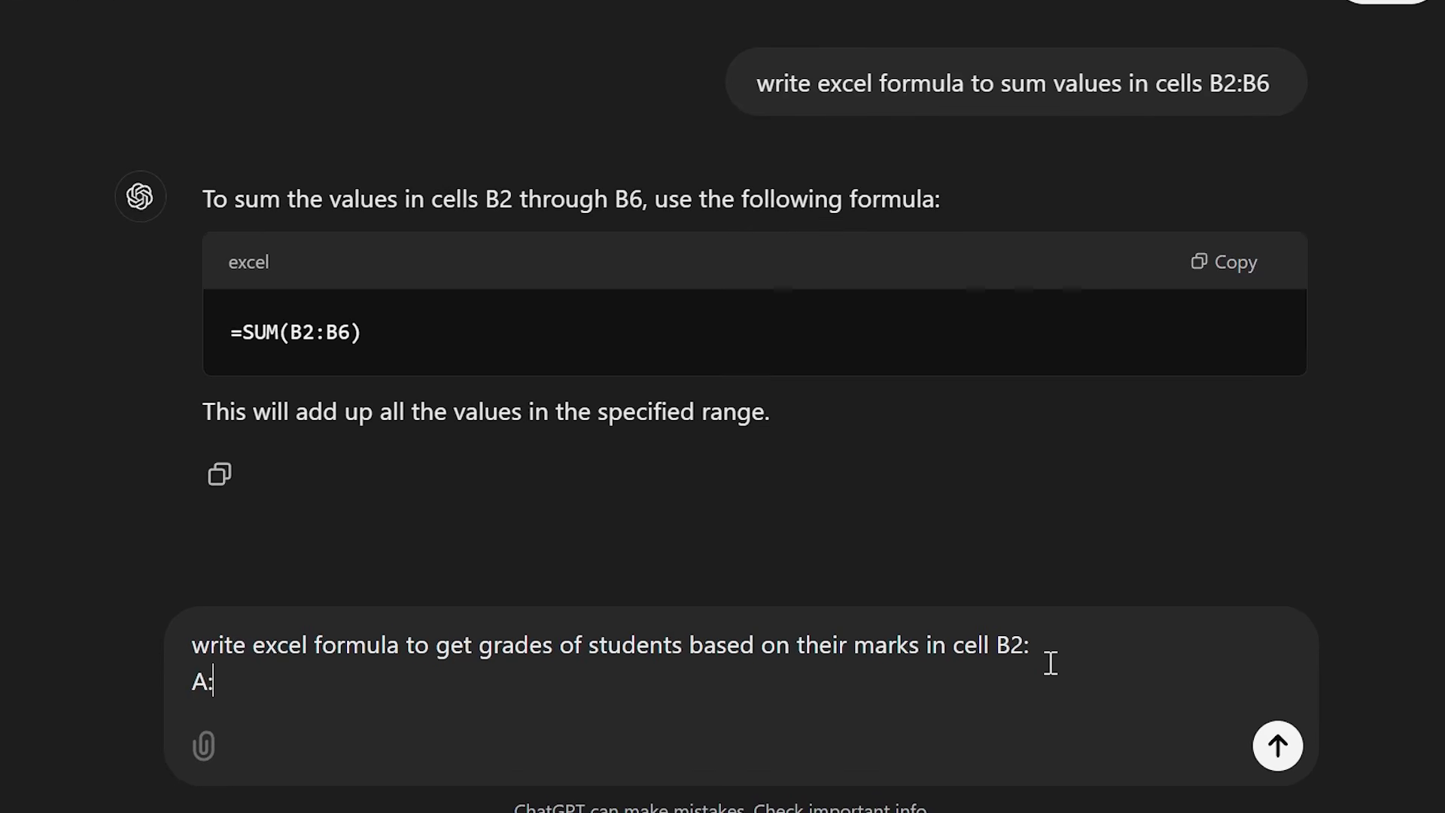
type(": 90+")
key("shift+Return")
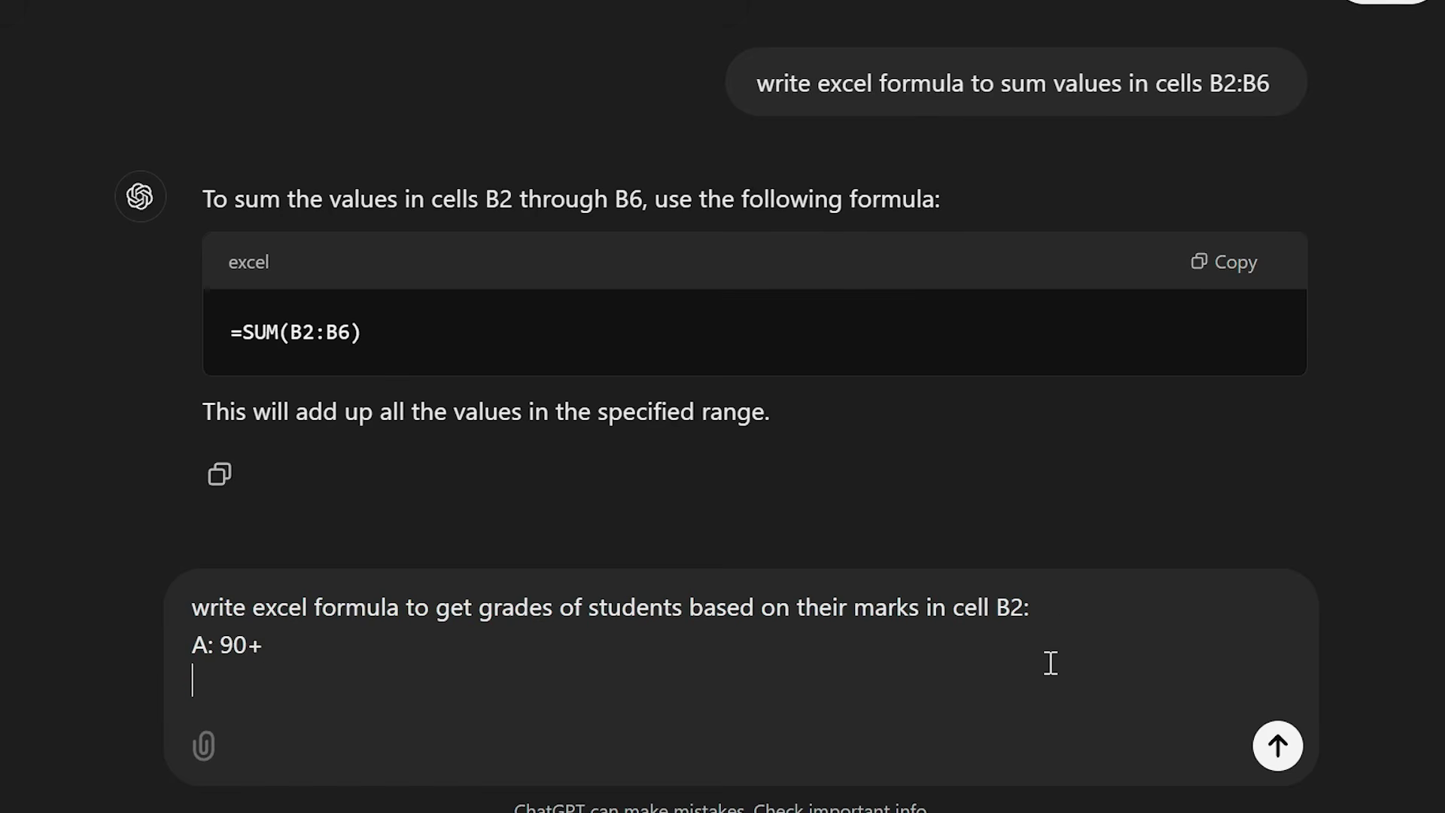
type("B:")
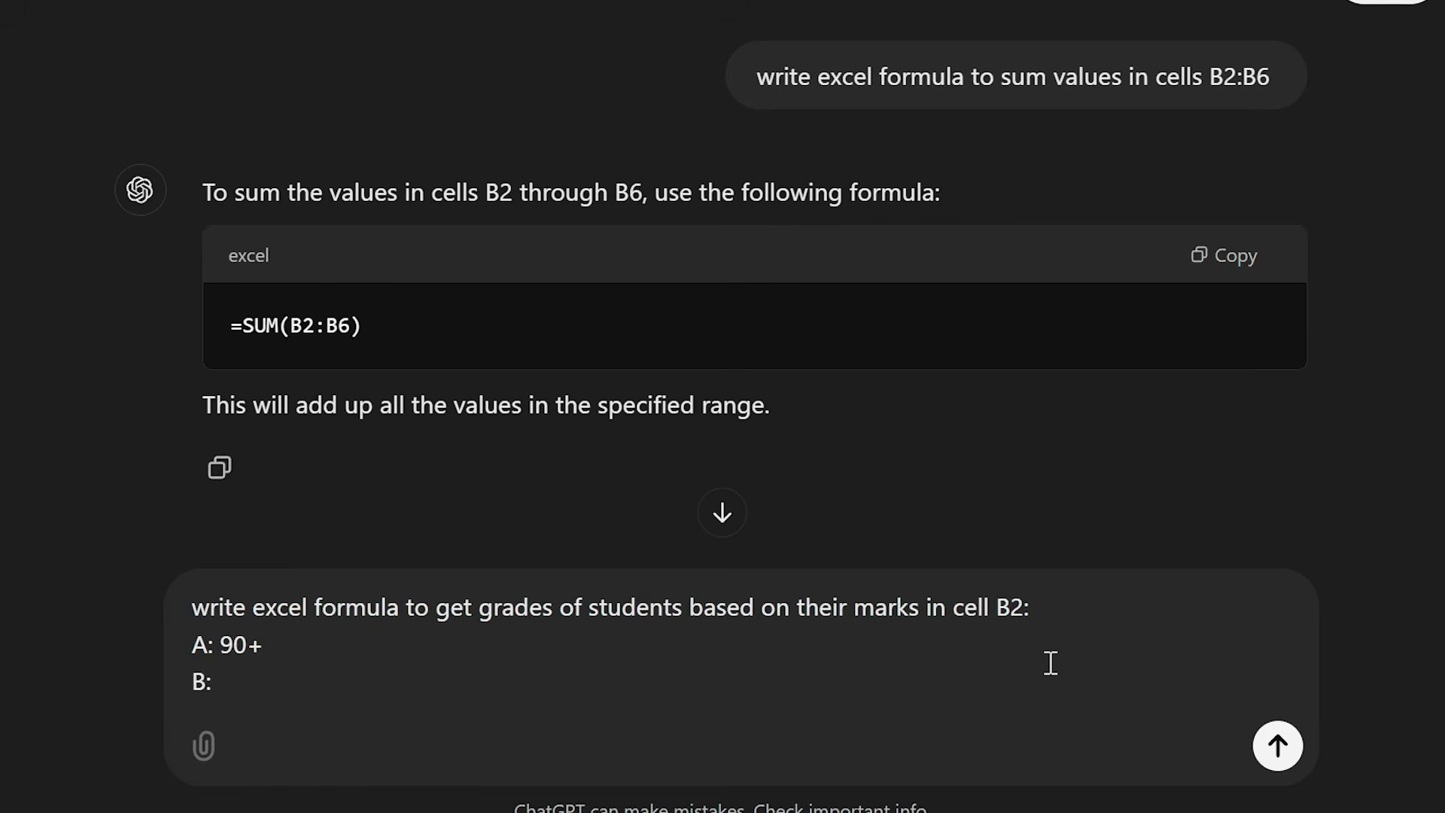
type(" 80-90")
key("shift+Return")
Add the grade rules "C: 70-80" and "D: less than 70" to the prompt and send it
type("C")
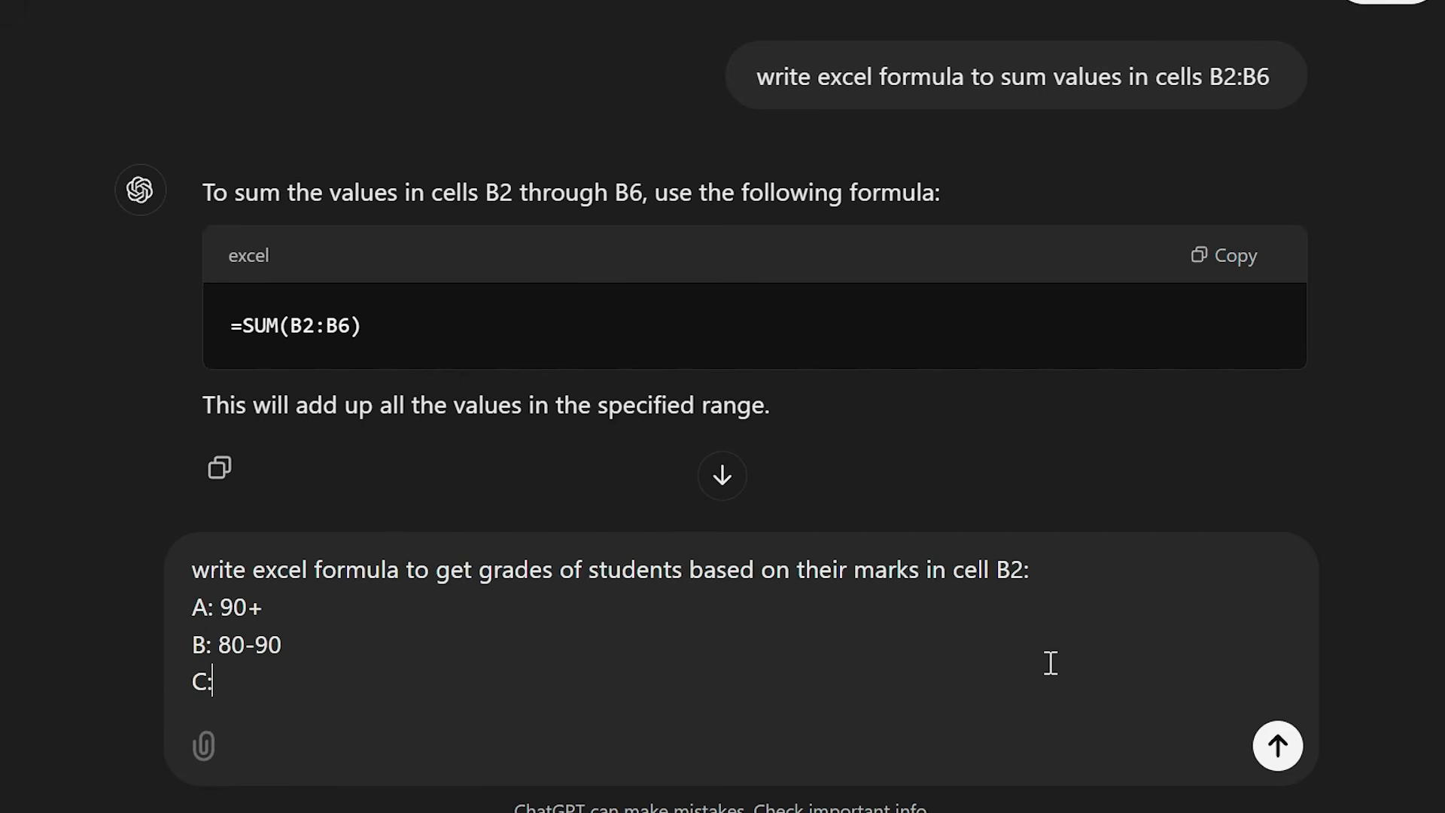
type(": 70-80")
key("shift+Return")
type("D: less than 6")
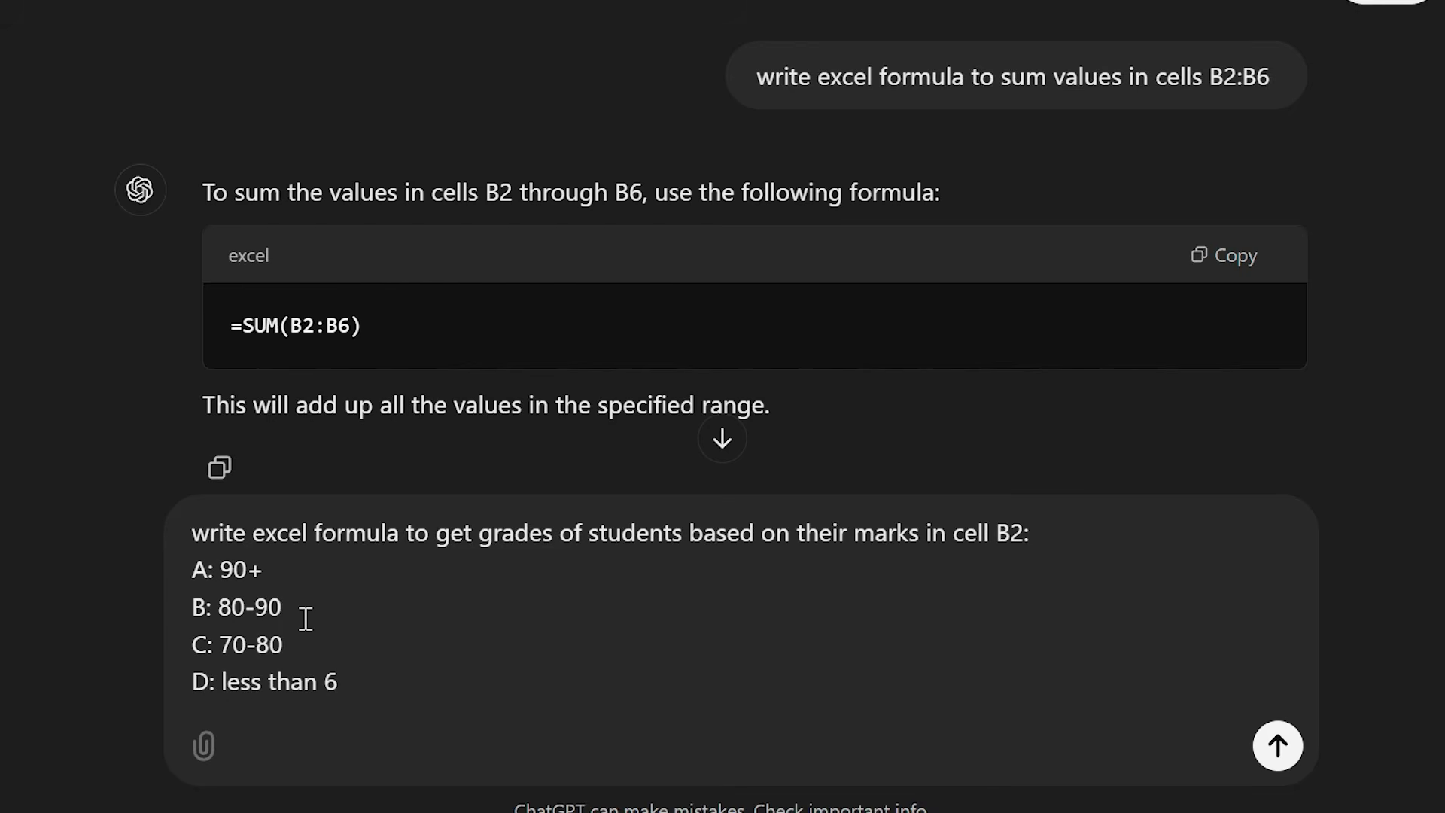
key("BackSpace")
type("70")
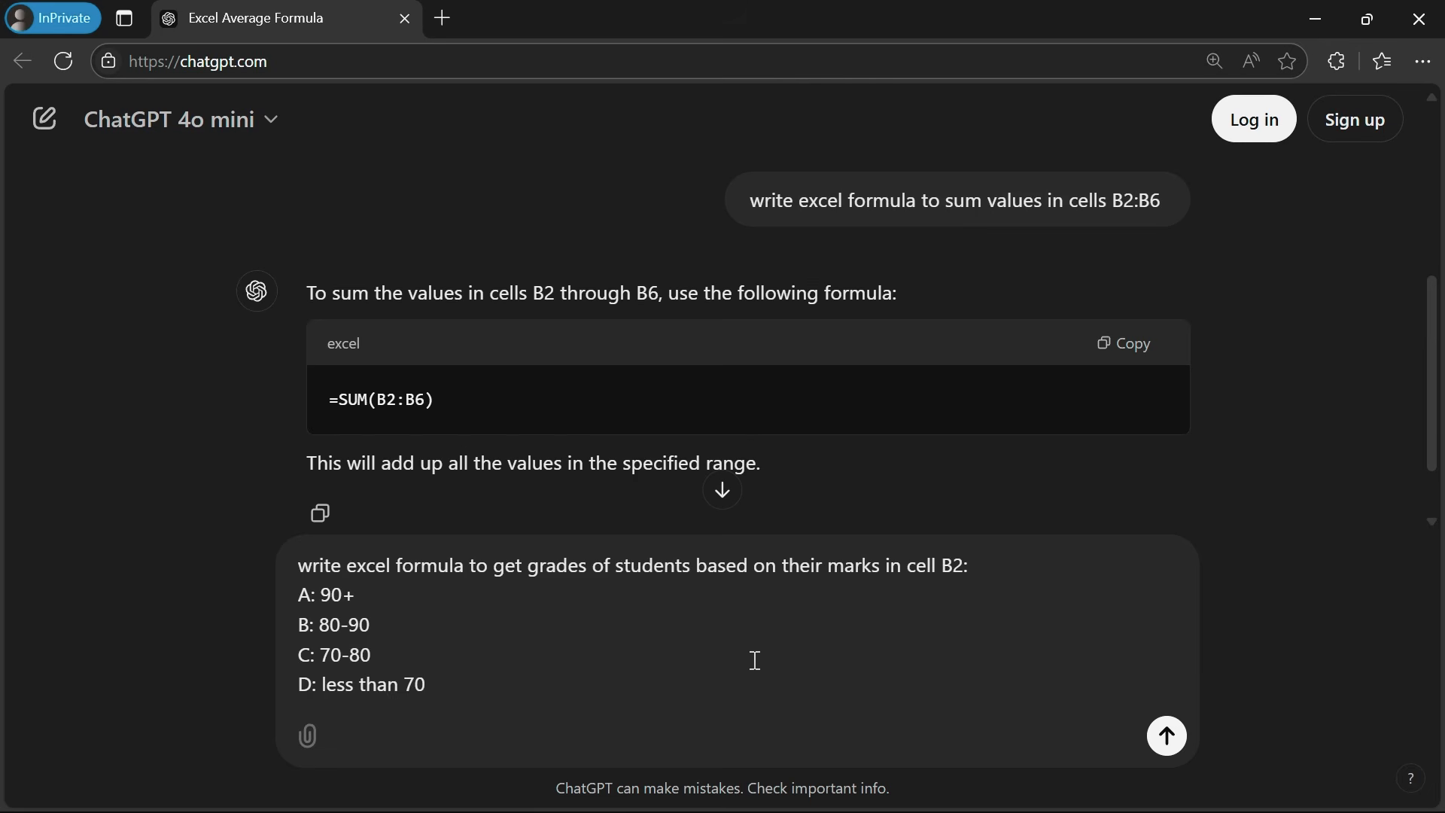
left_click(1161, 747)
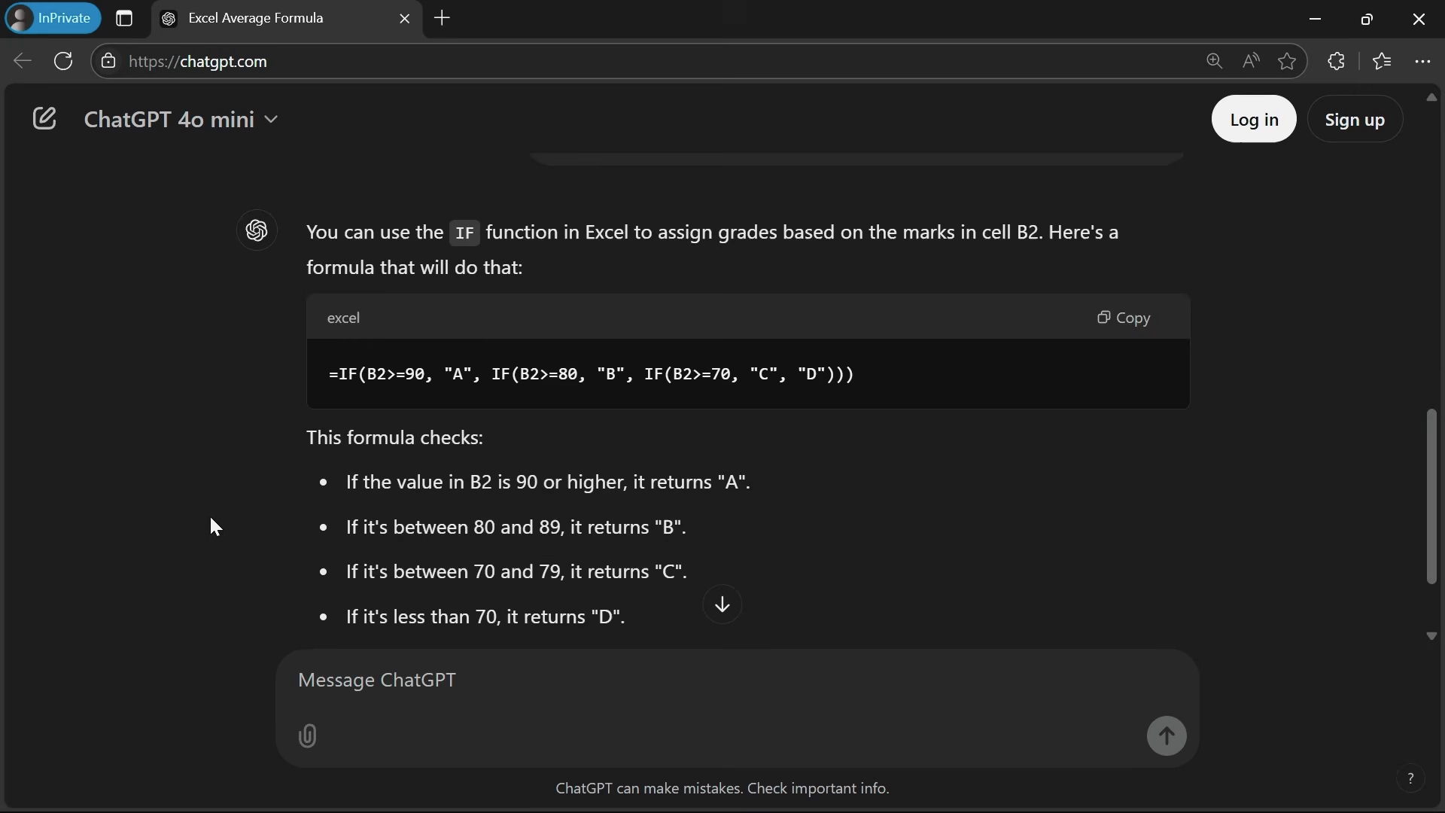
Read through ChatGPT's reply, checking the grade formula and the explanation of its conditions
scroll(271, 450, "up", 8)
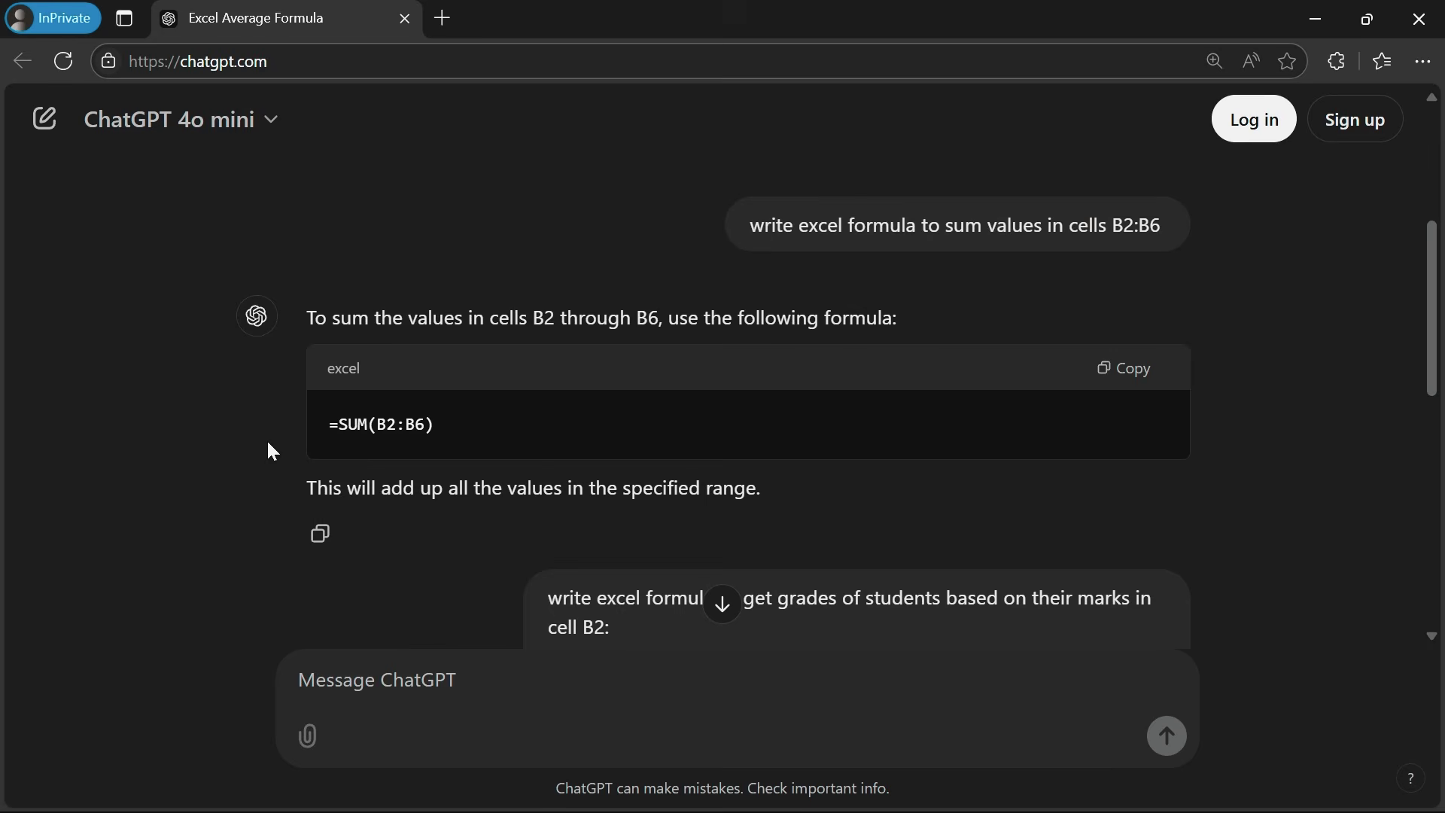
scroll(413, 447, "up", 3)
scroll(413, 447, "down", 10)
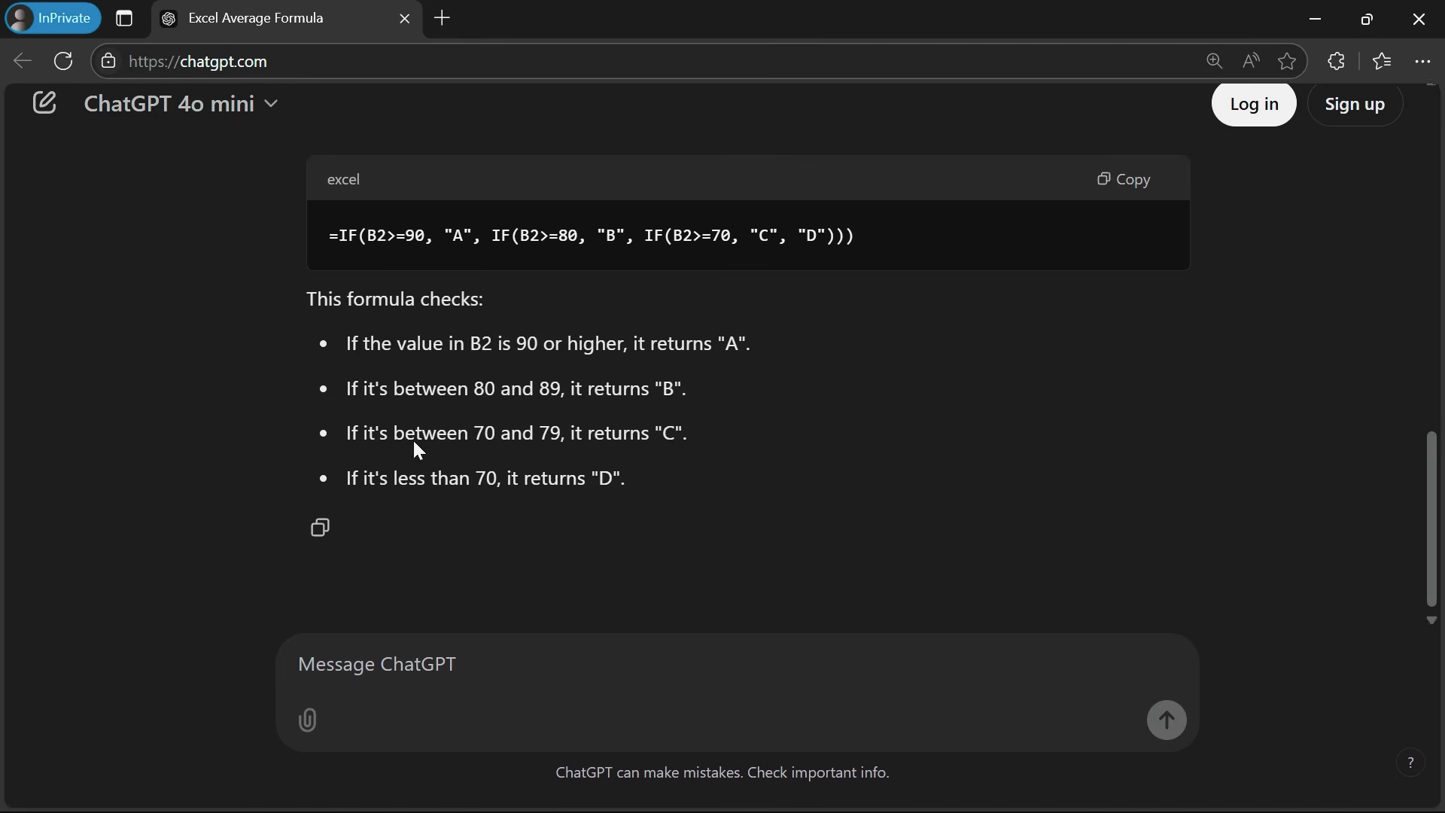
scroll(406, 376, "up", 1)
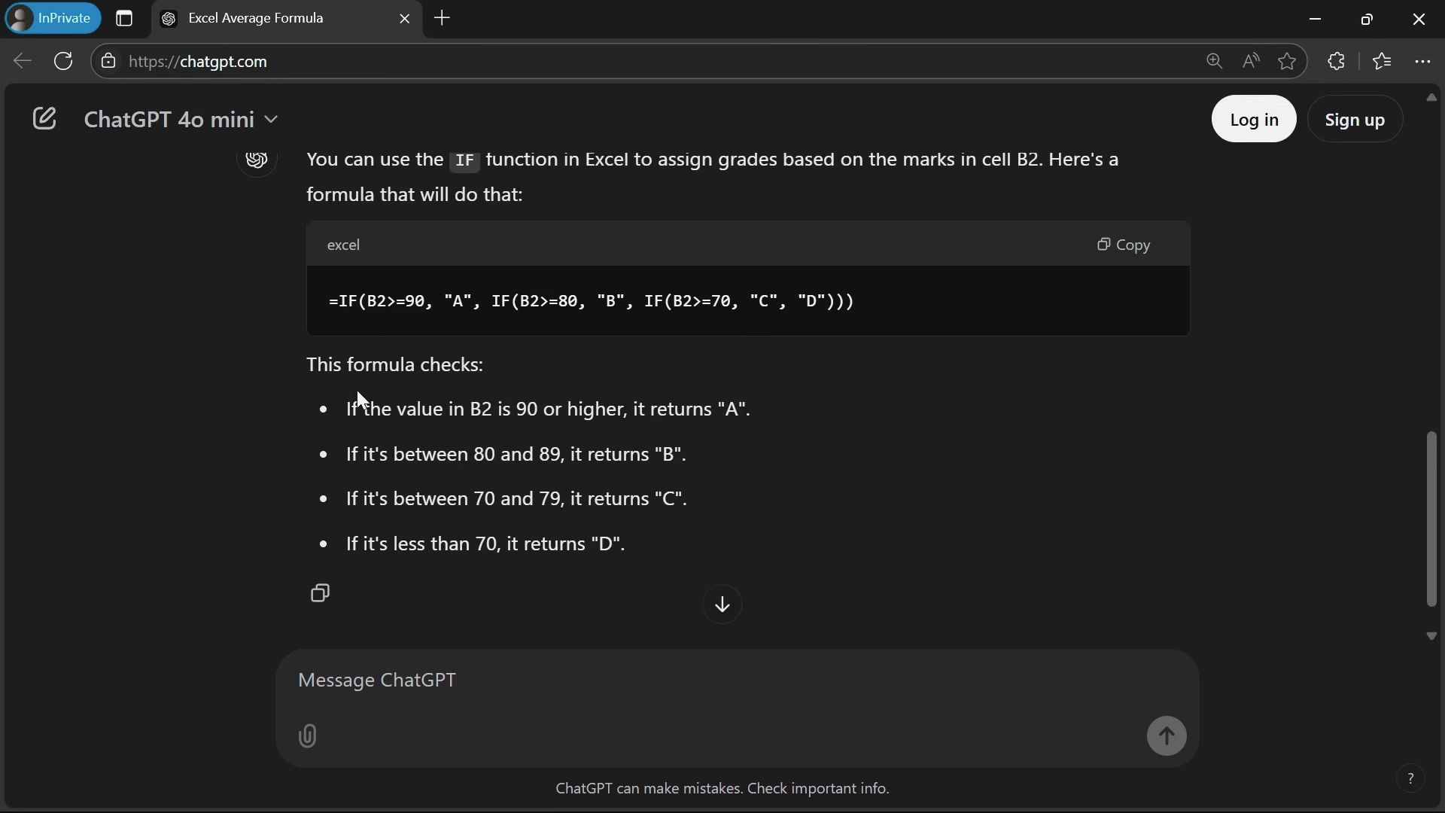
left_click_drag(290, 364, 648, 547)
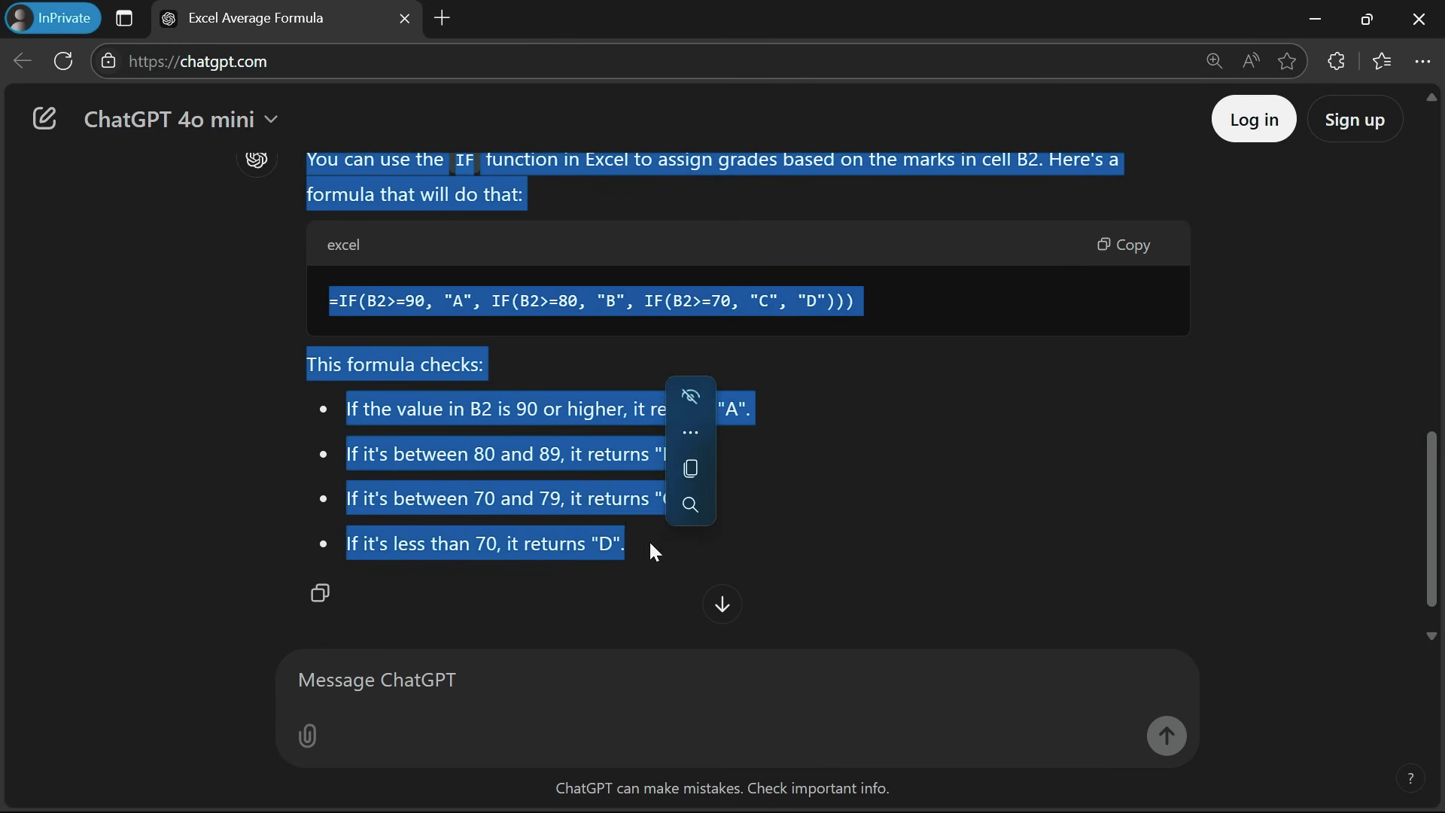
left_click(291, 463)
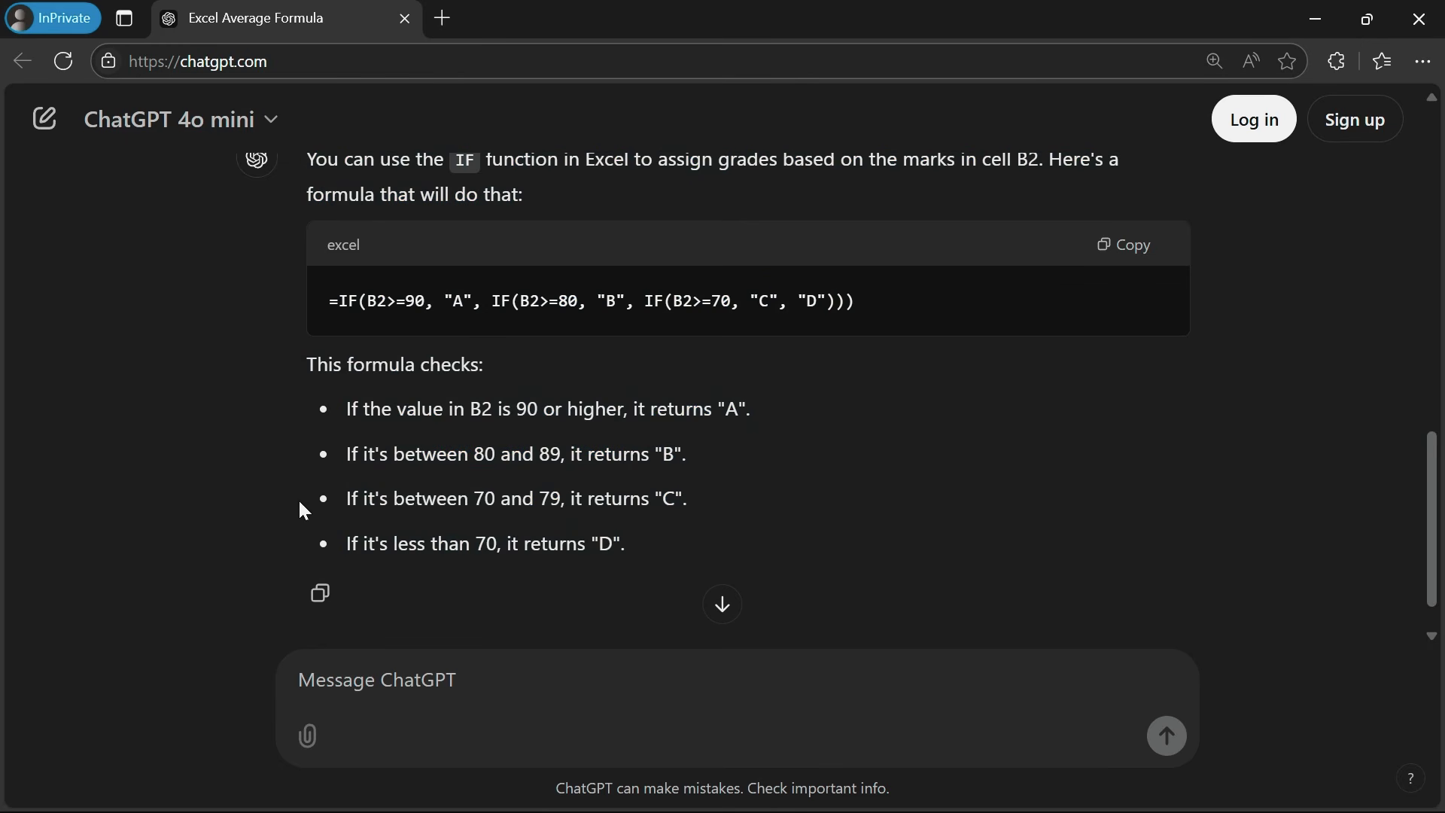
Copy the formula =IF(B2>=90, "A", IF(B2>=80, "B", IF(B2>=70, "C", "D"))) into Excel cell C2 and fill it down to C6
scroll(300, 507, "up", 1)
left_click(1128, 273)
key("alt+Tab")
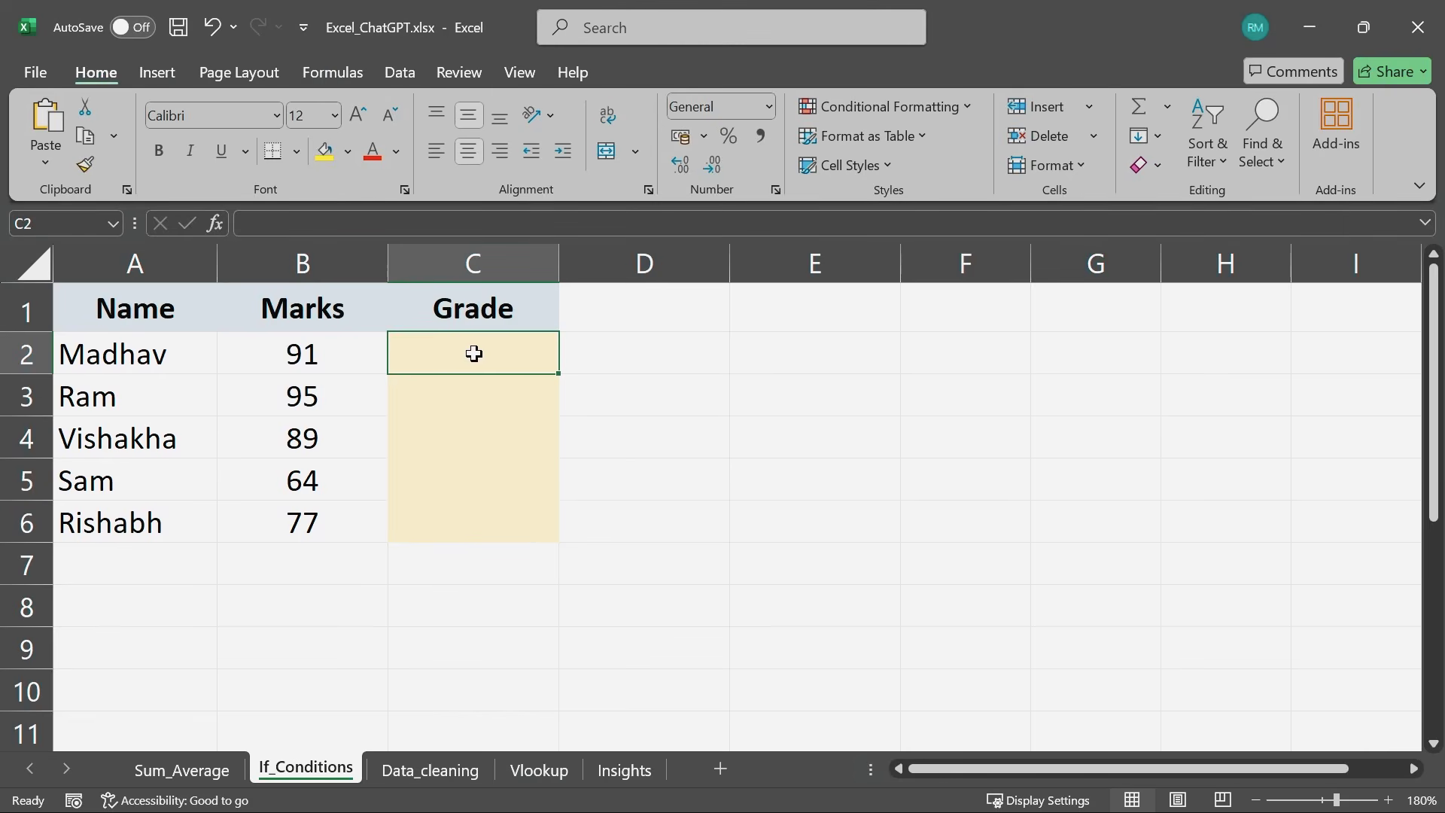
key("ctrl+v")
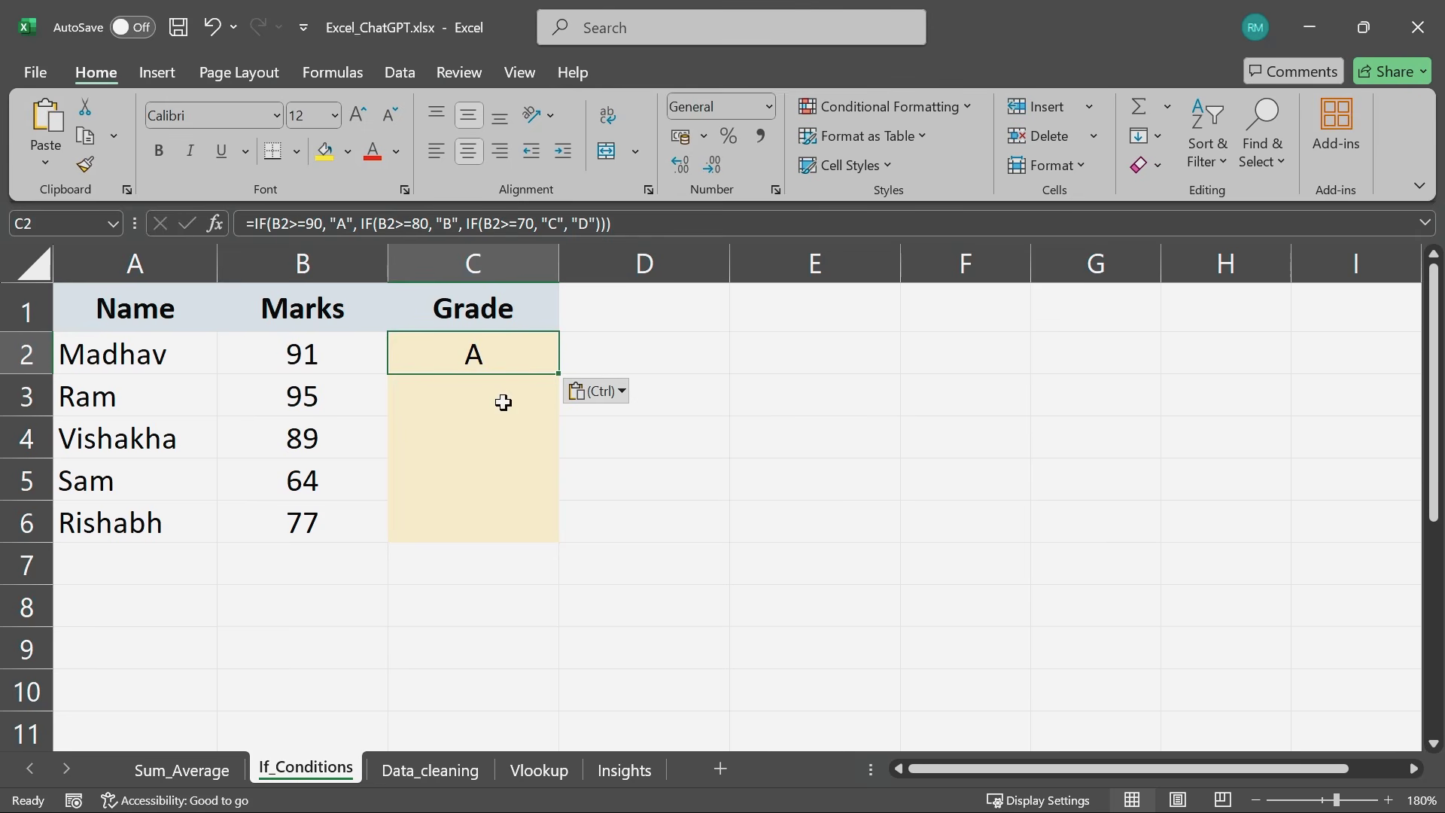
double_click(558, 372)
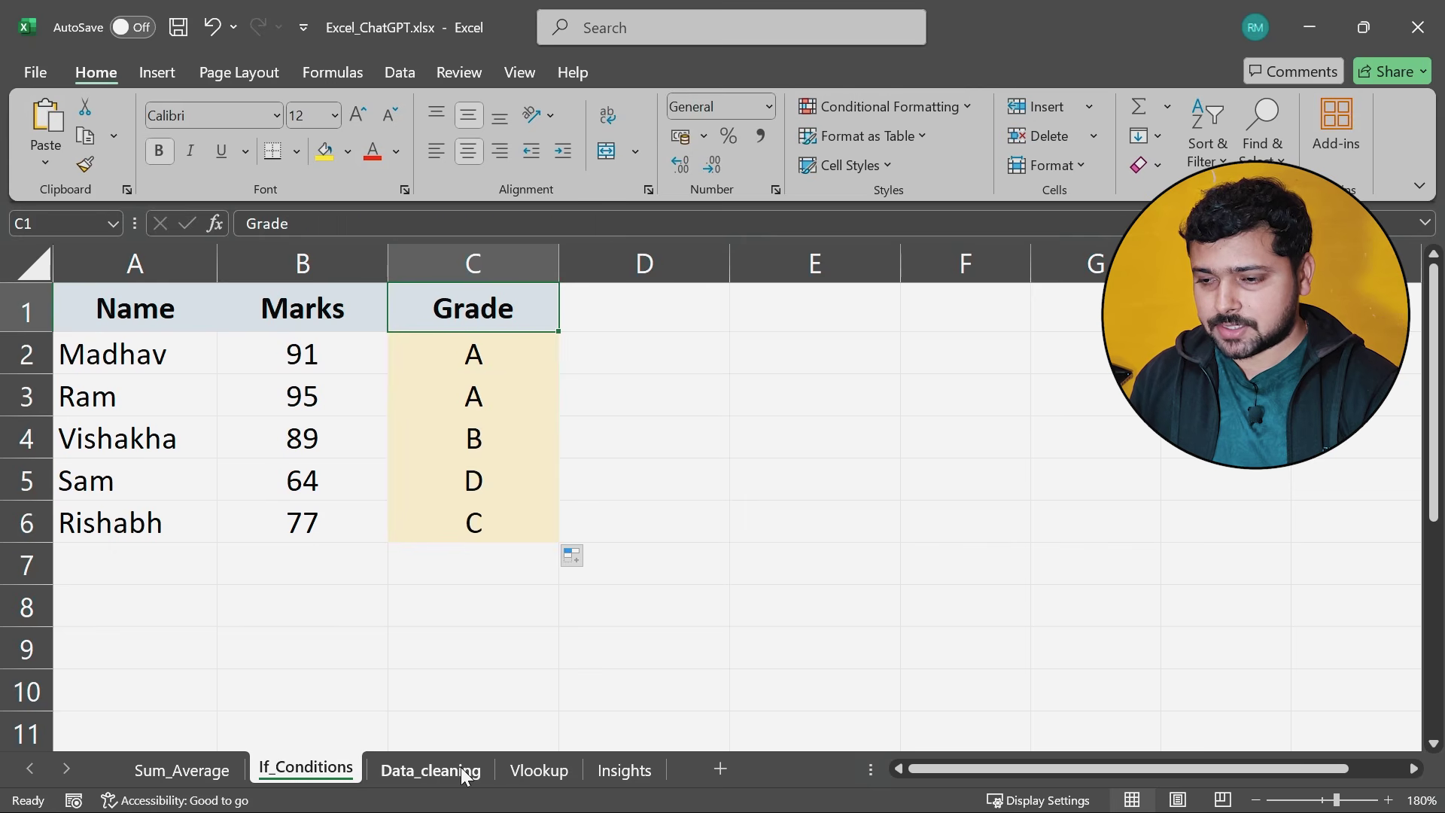
Open the Data_cleaning sheet and examine the comma-separated records in column A and the empty column B beside them
left_click(468, 771)
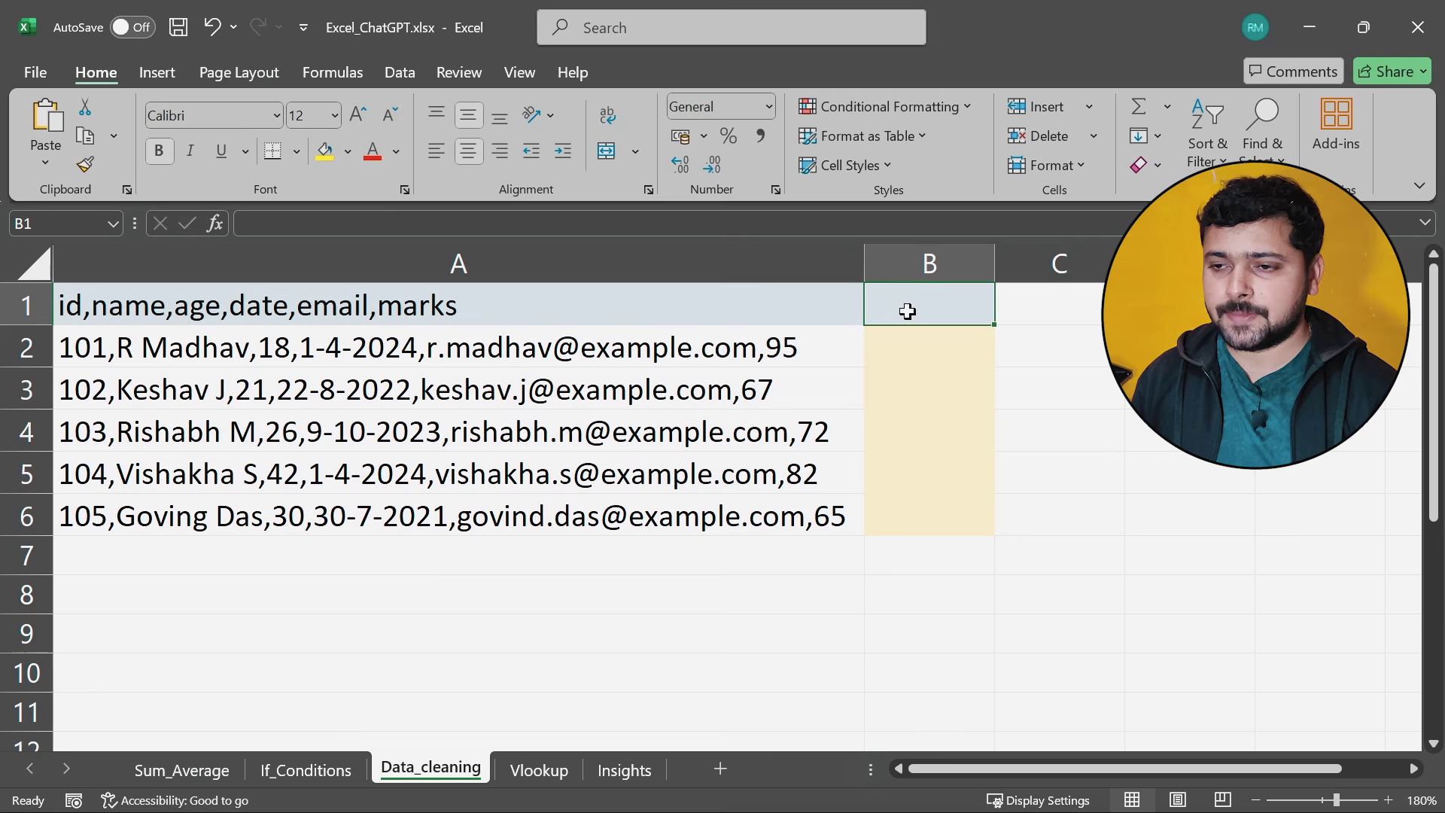
key("Left")
key("Down")
key("Down")
key("Down")
key("Down")
key("Down")
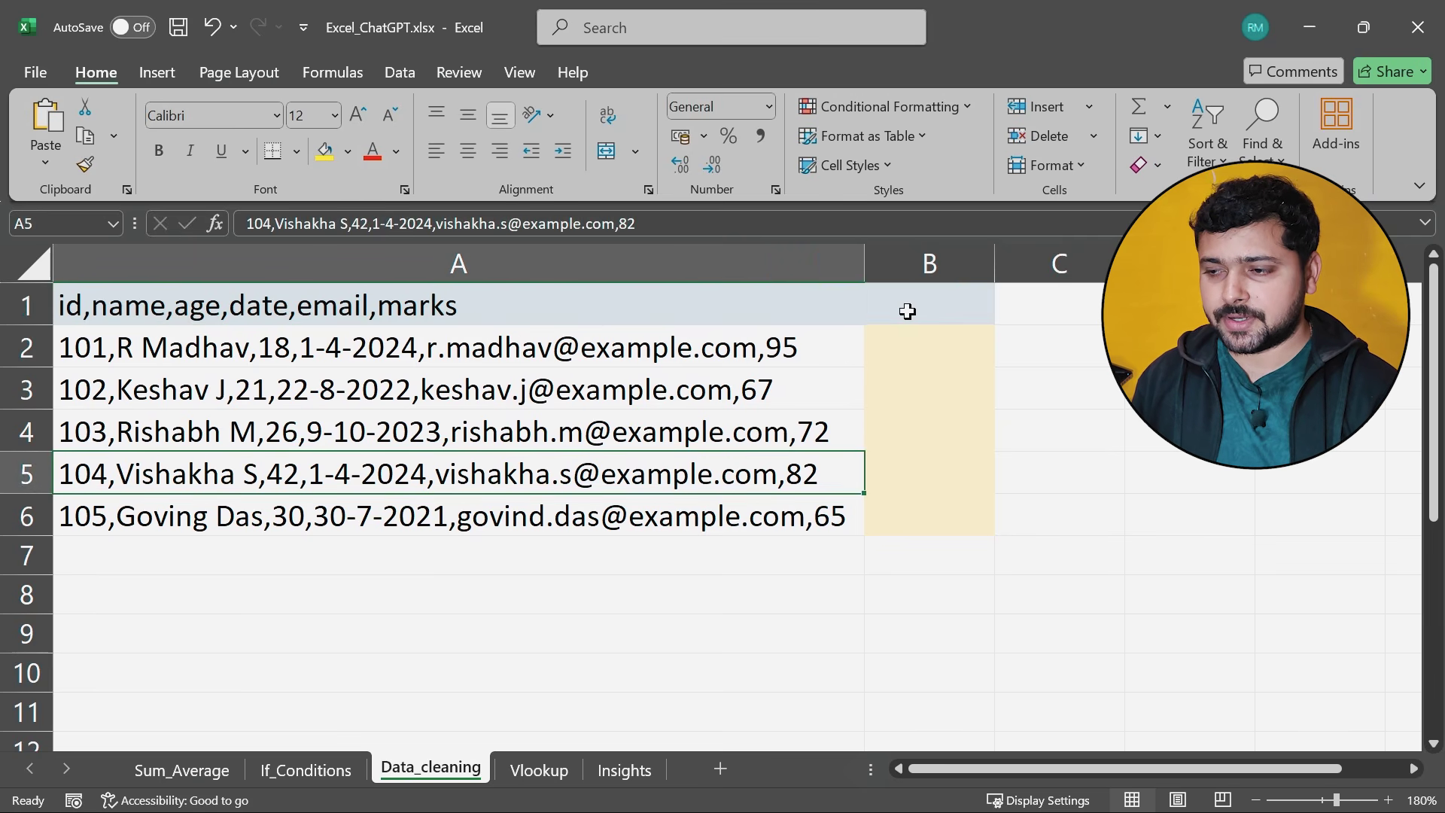
key("Up")
key("Up")
key("Up")
key("Up")
key("Up")
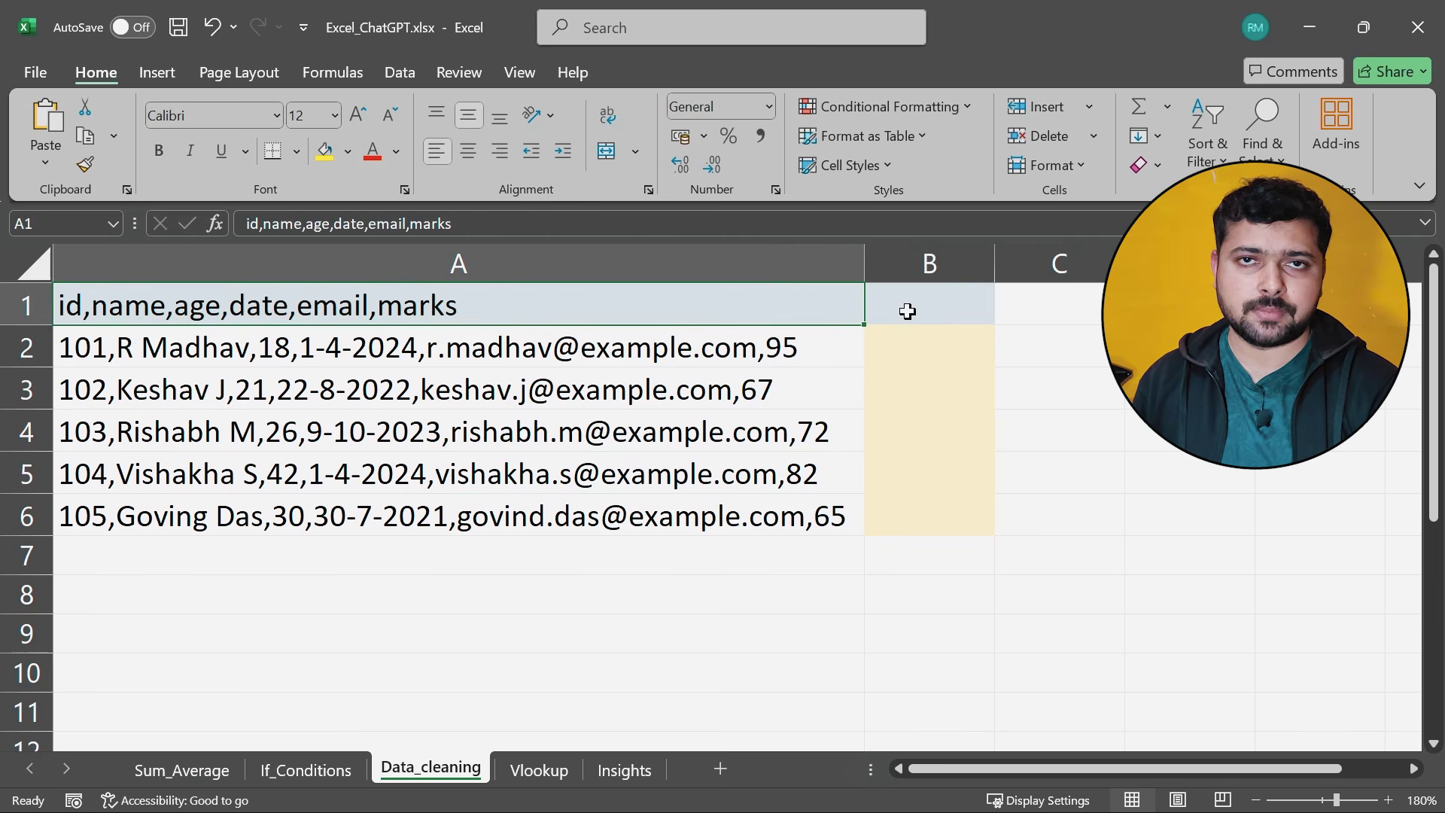
key("Right")
key("Right")
key("Down")
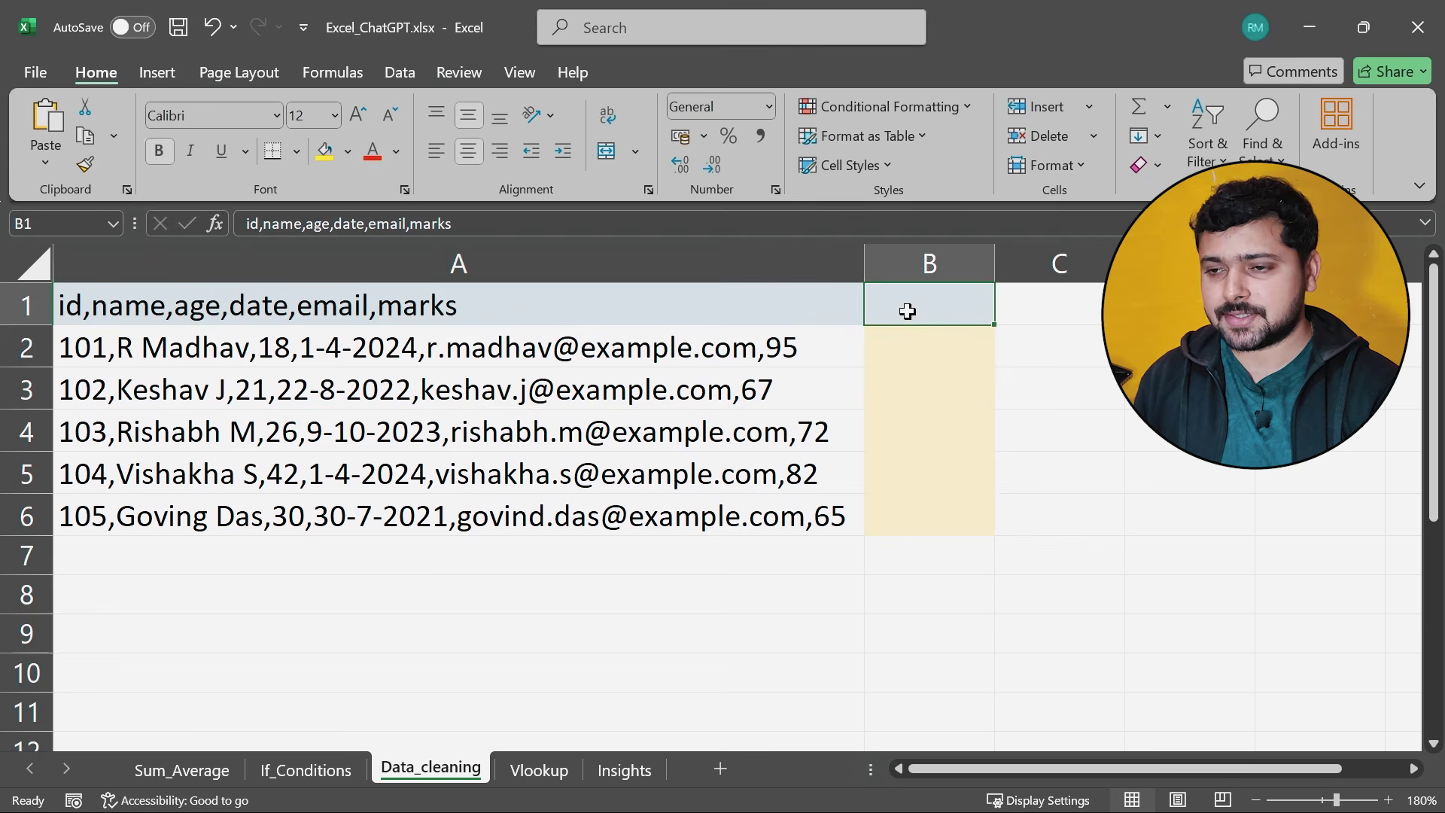
key("Left")
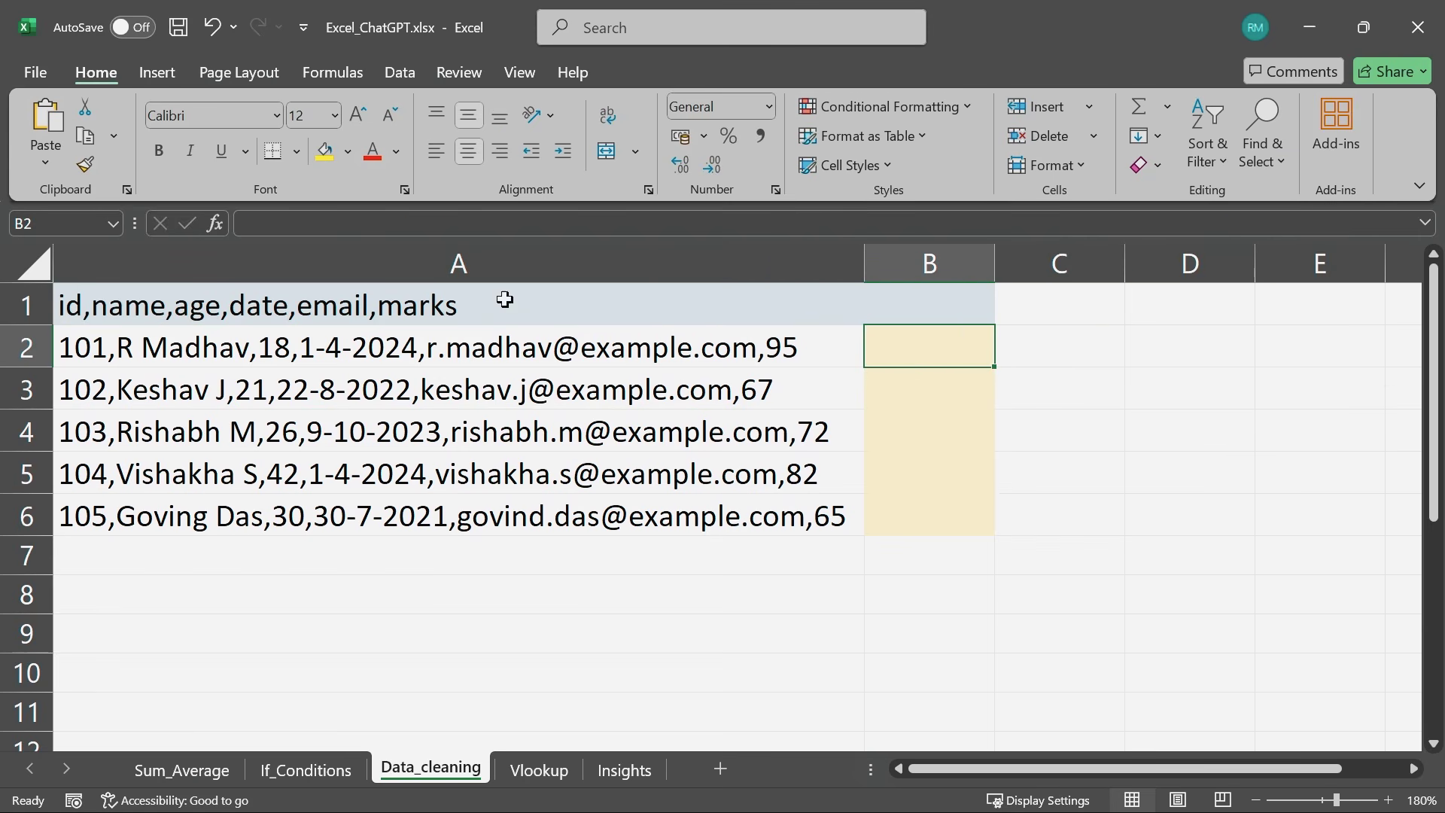
Start Text to Columns on column A of Data_cleaning with delimited data and add Comma as a delimiter
left_click(474, 265)
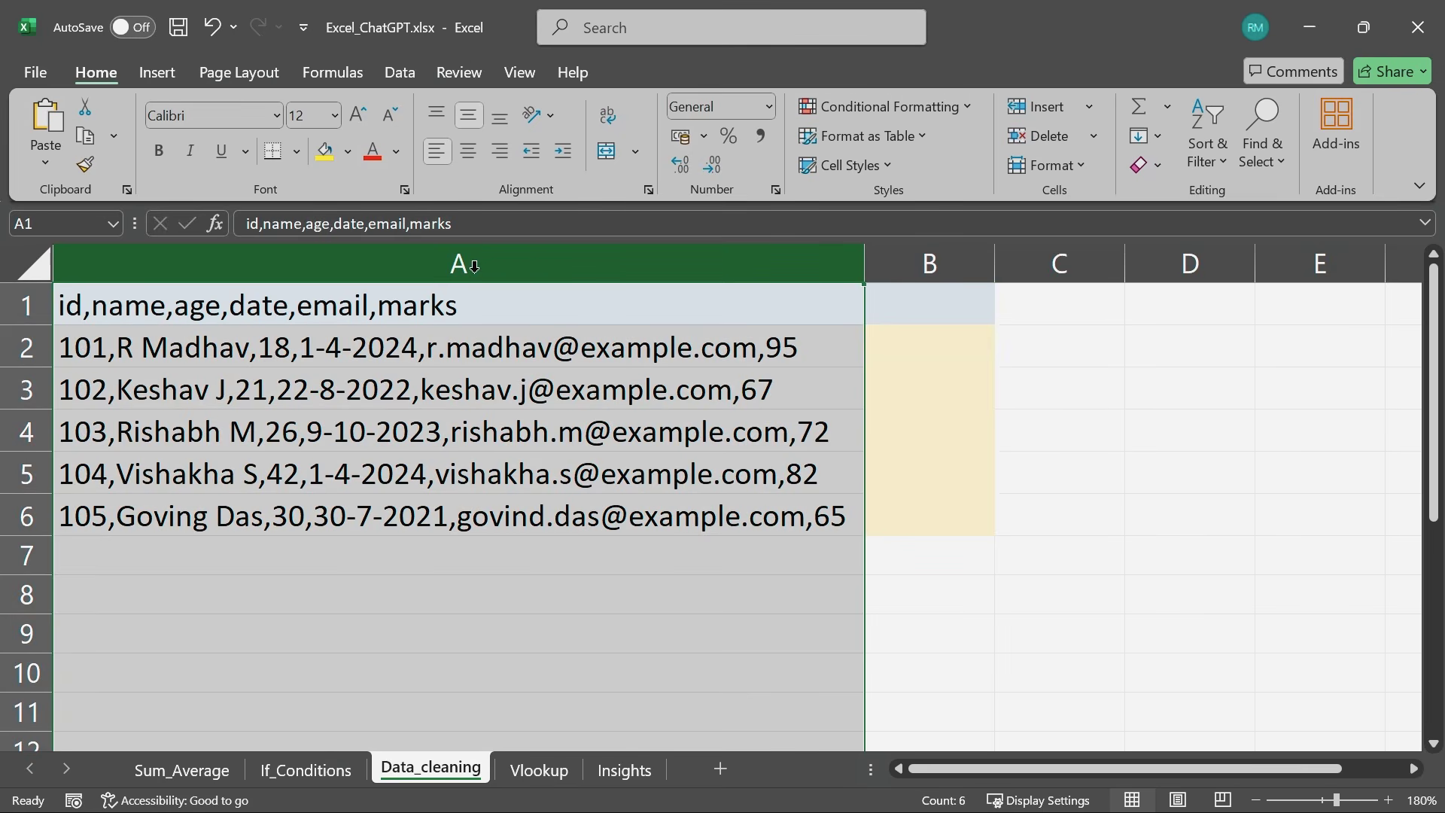
left_click(399, 70)
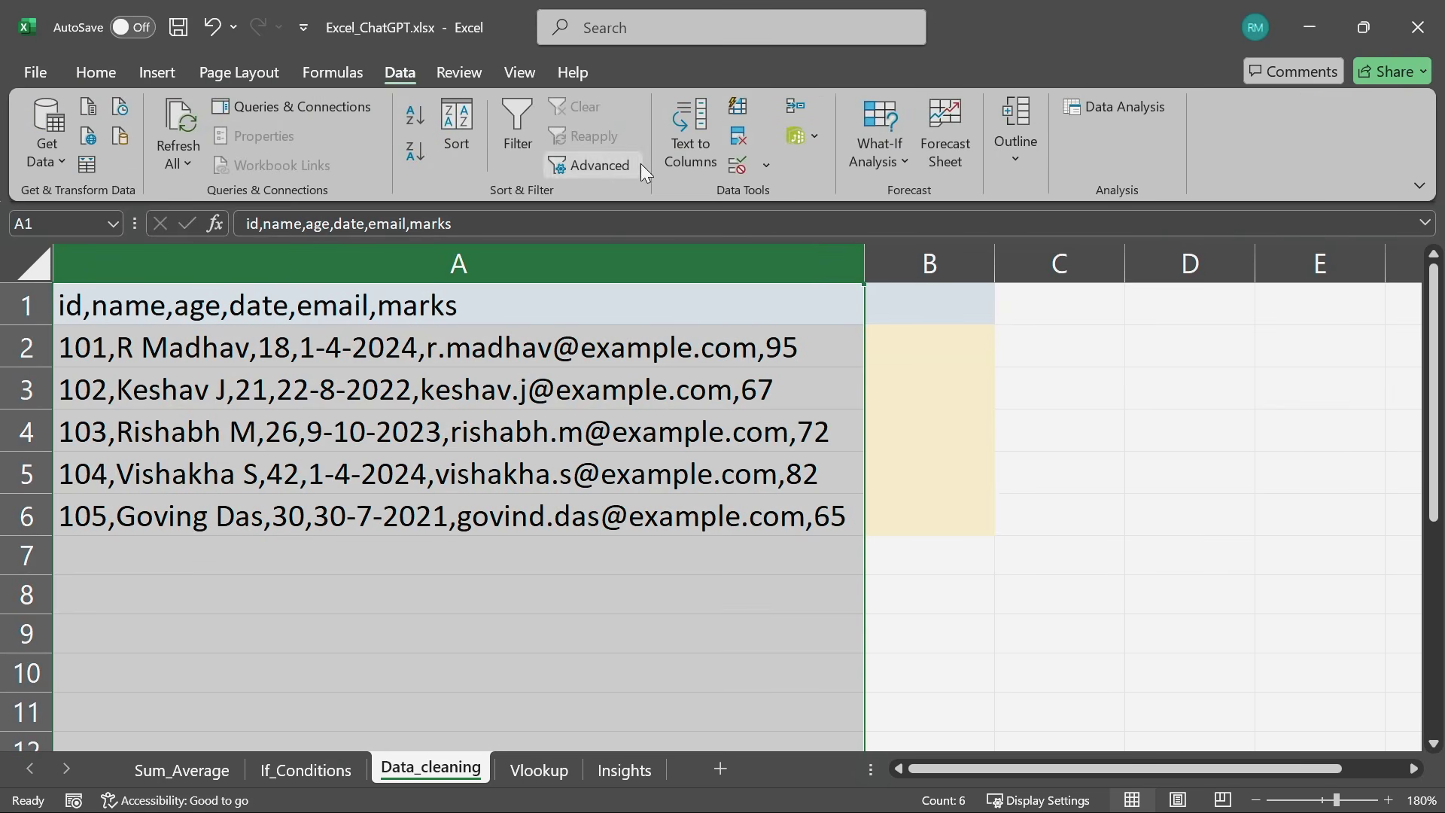
left_click(686, 156)
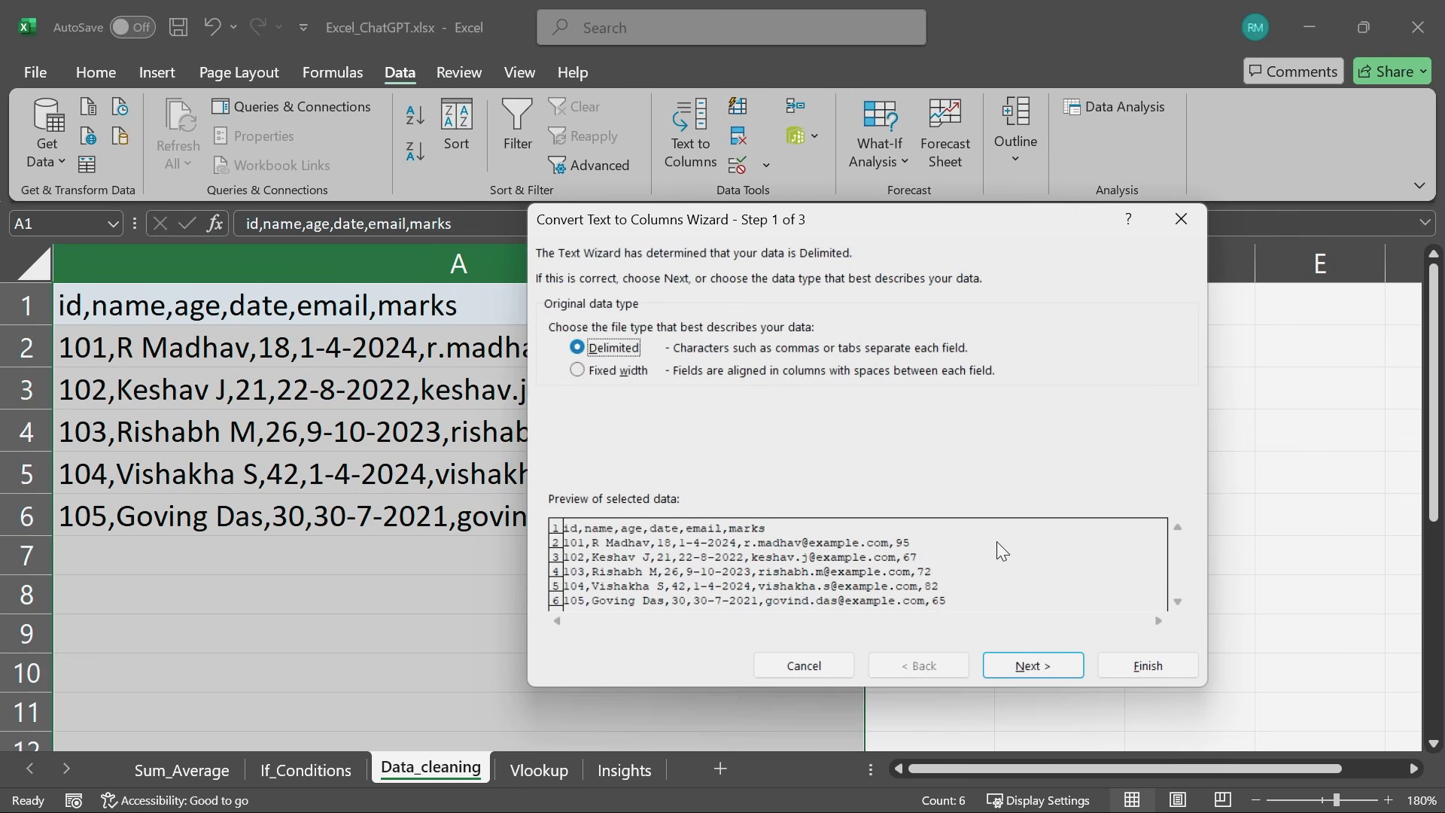
left_click(1033, 665)
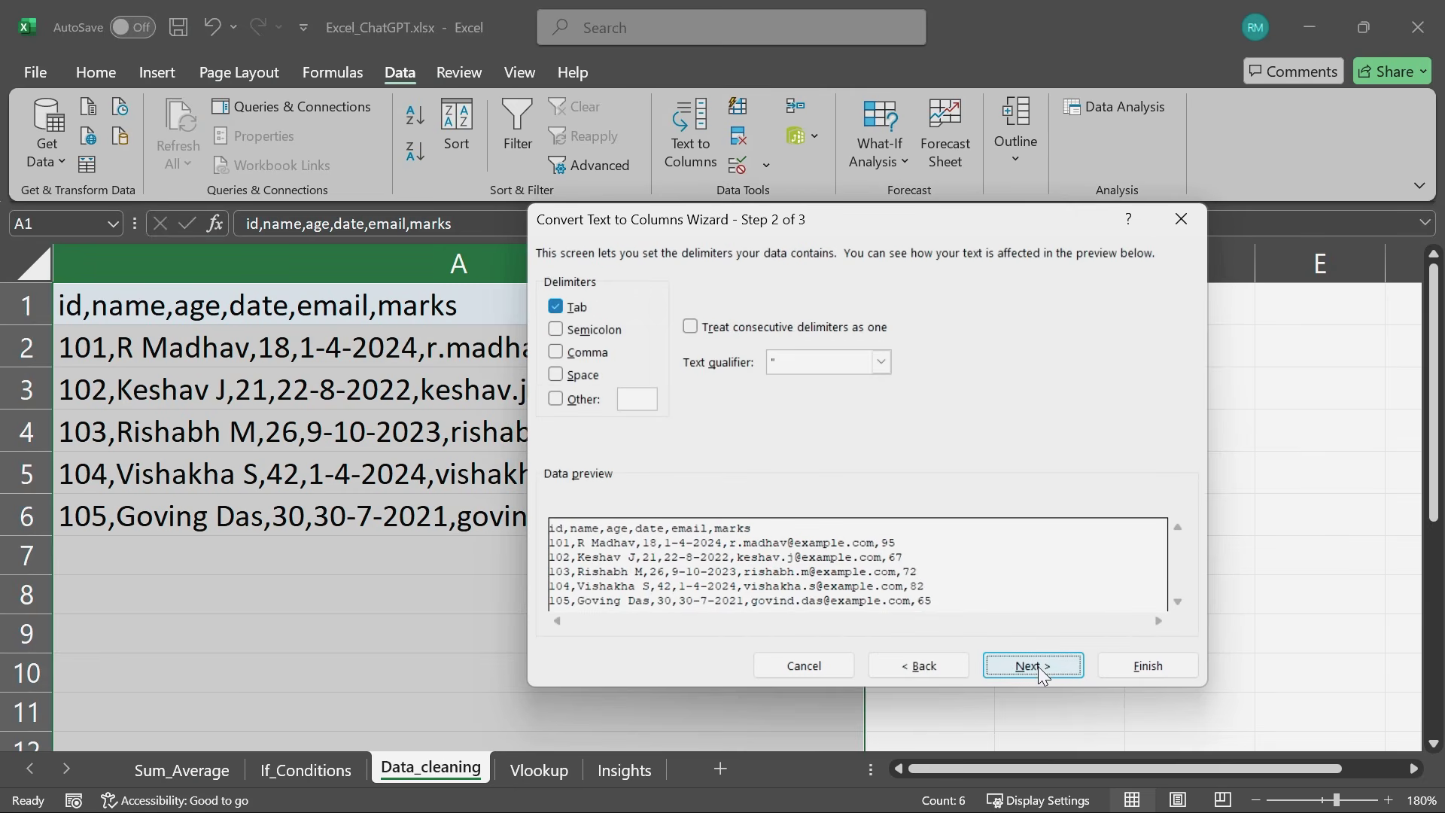
left_click(556, 353)
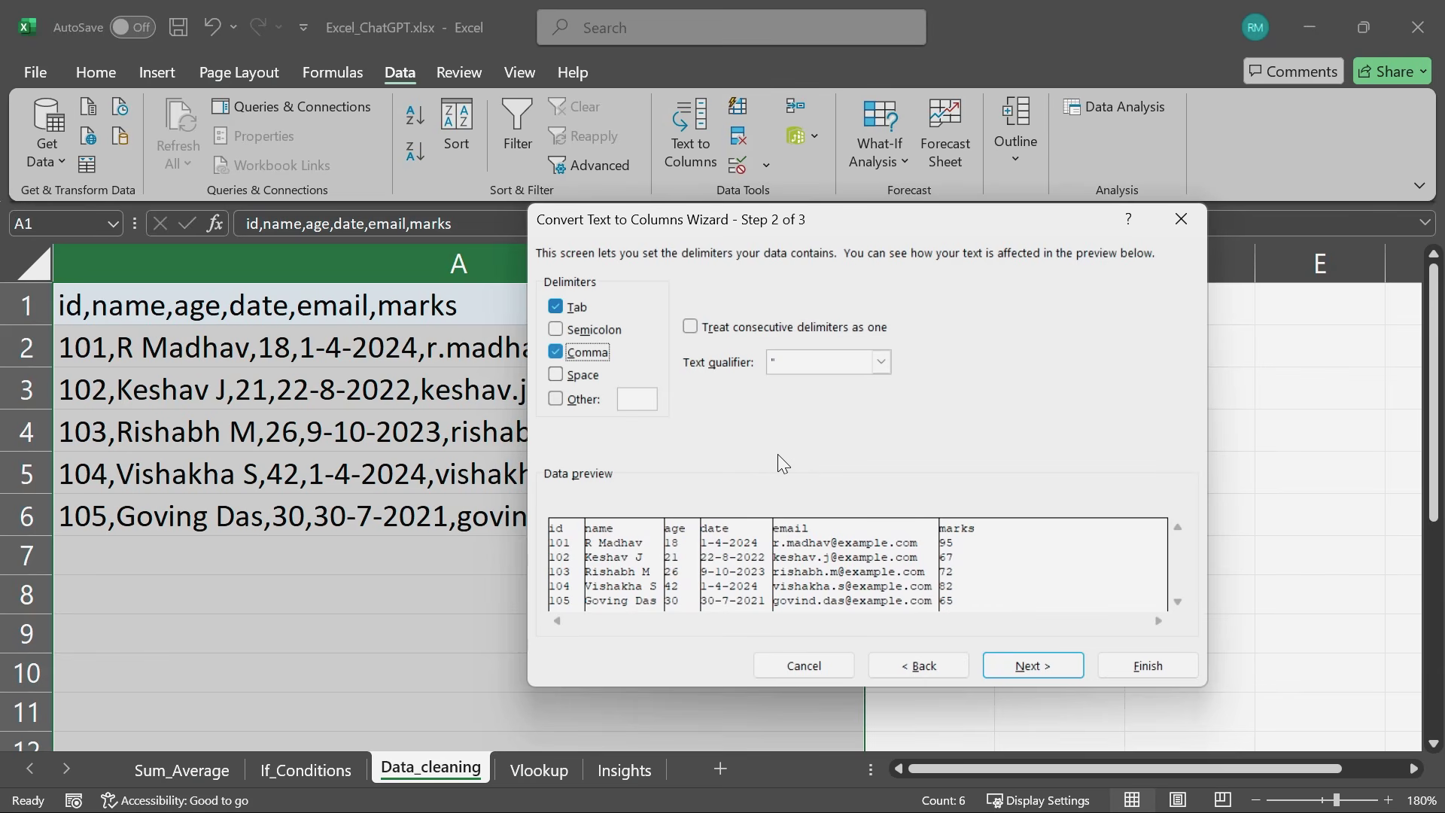
Try @ as a custom delimiter instead of the comma, then clear it
left_click(561, 360)
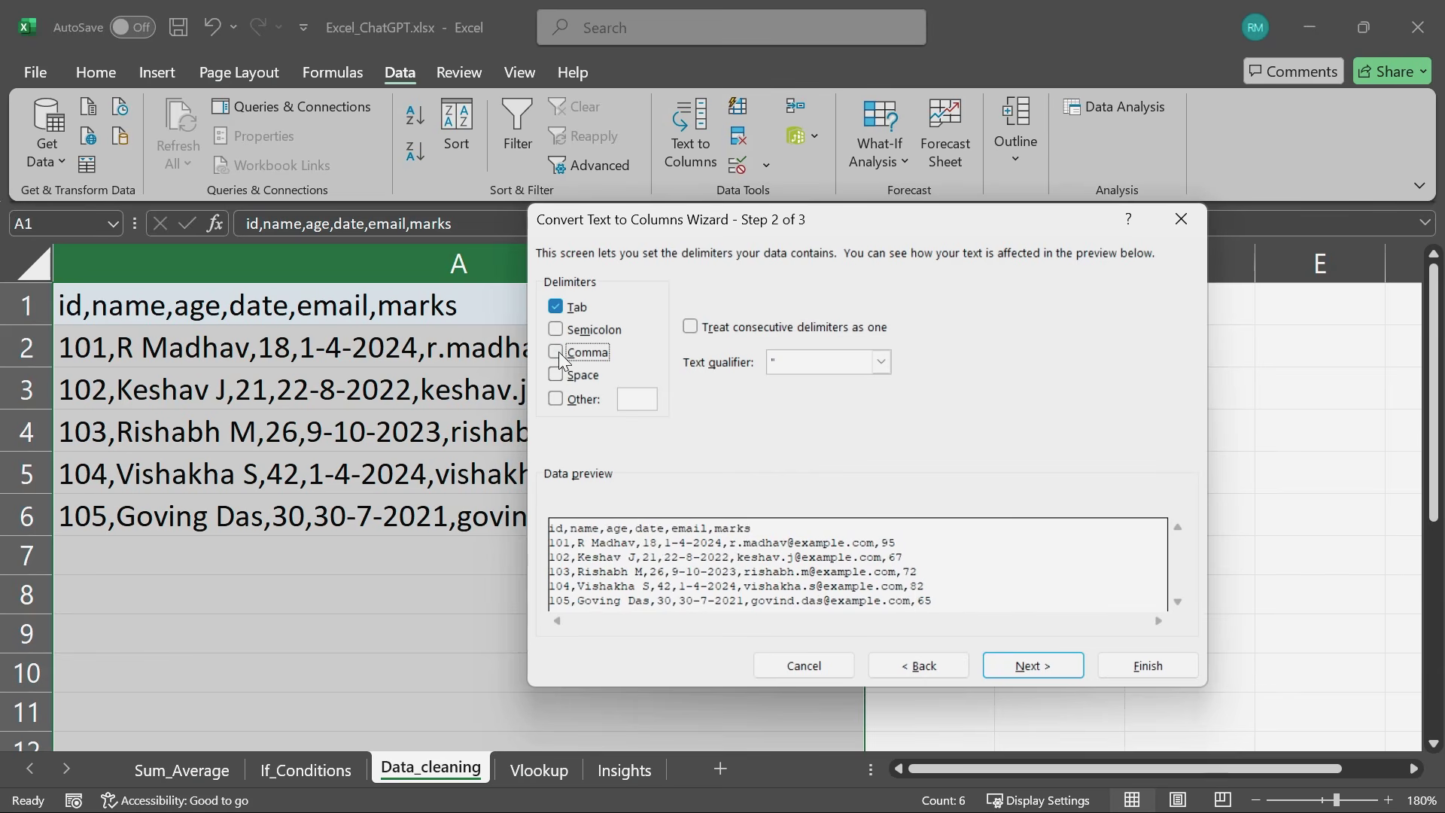
left_click(557, 399)
type("@")
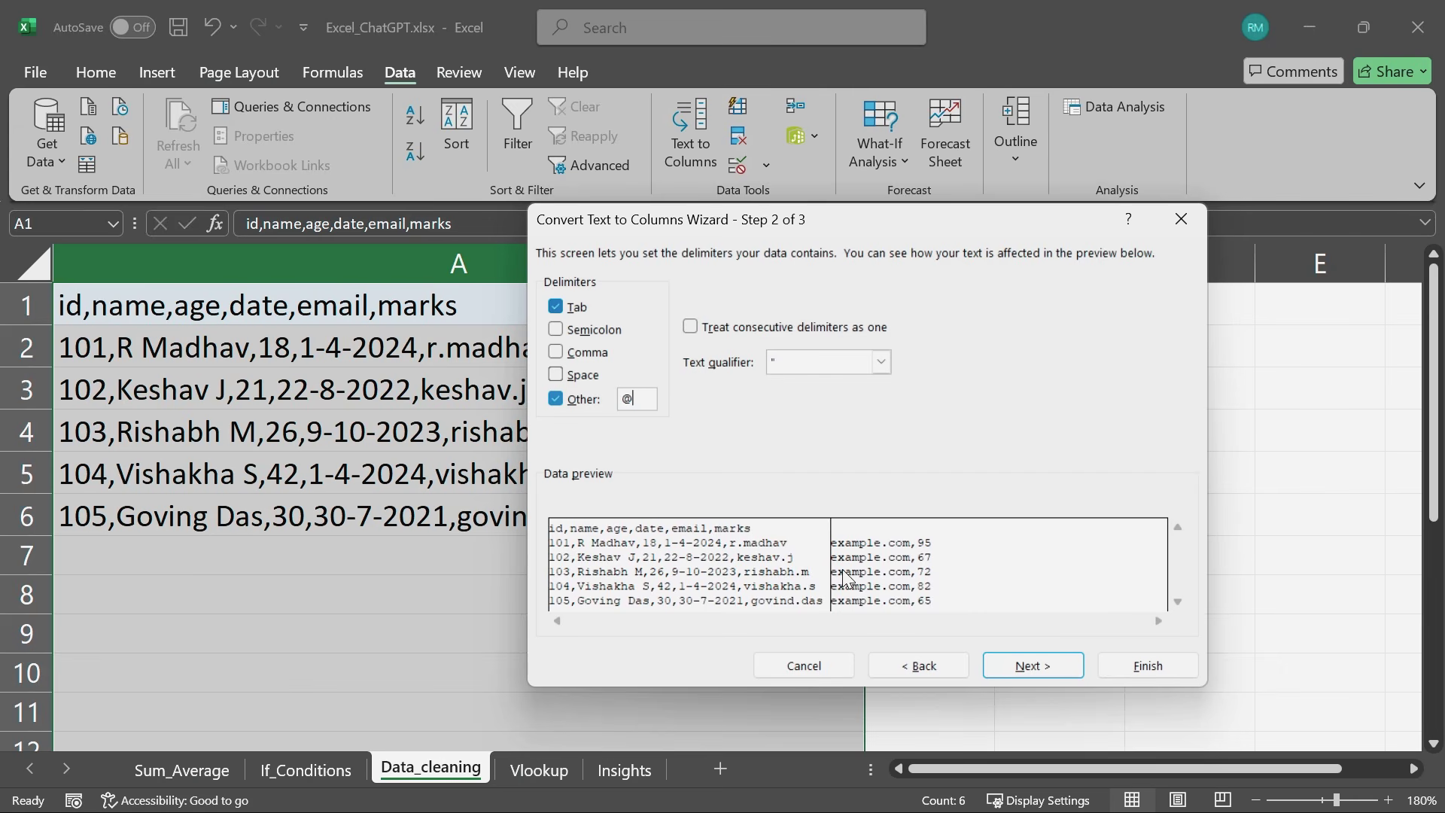
key("BackSpace")
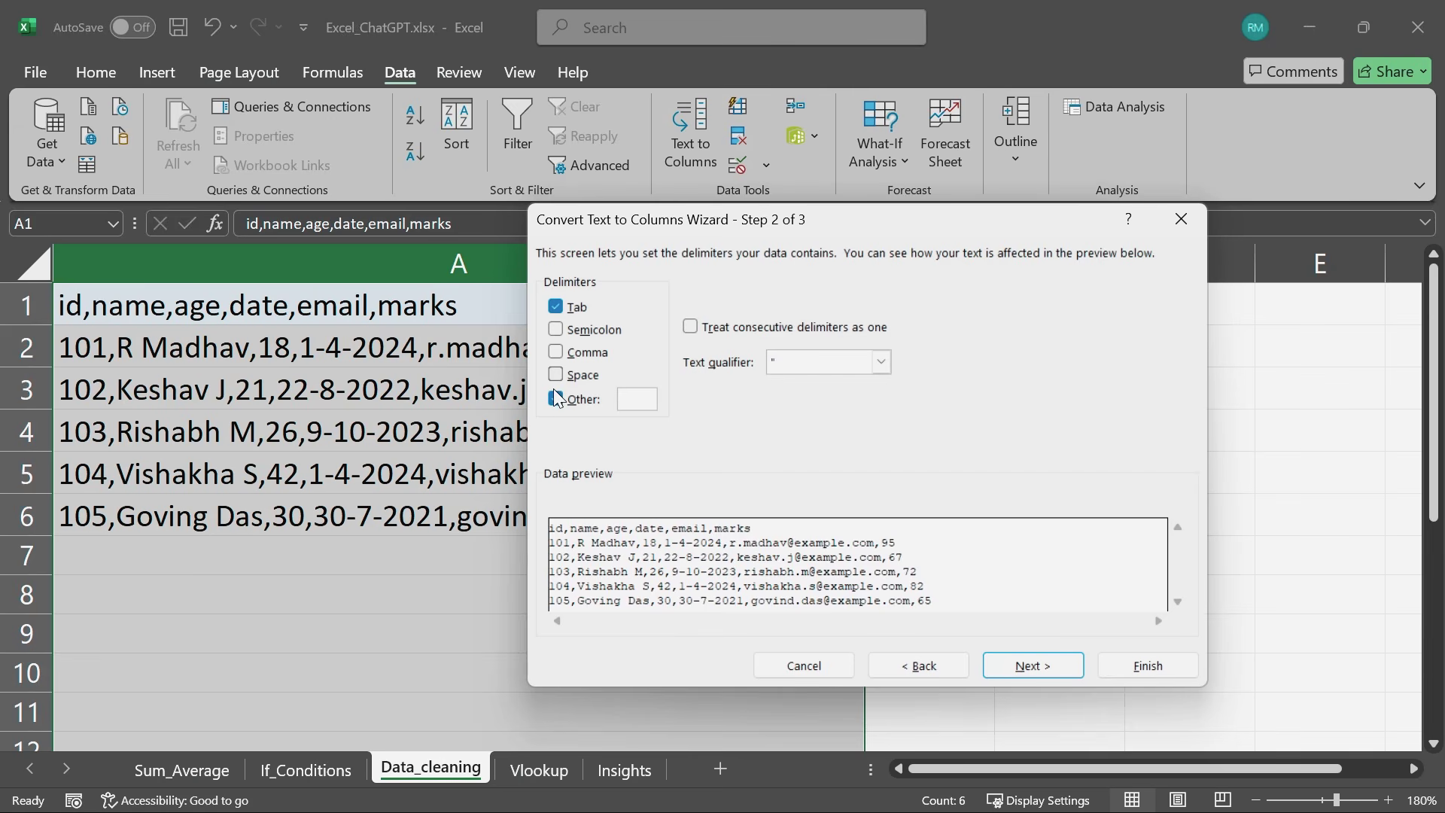
left_click(555, 400)
Split column A at its commas with General format and destination $A$1, replacing the existing data
left_click(556, 352)
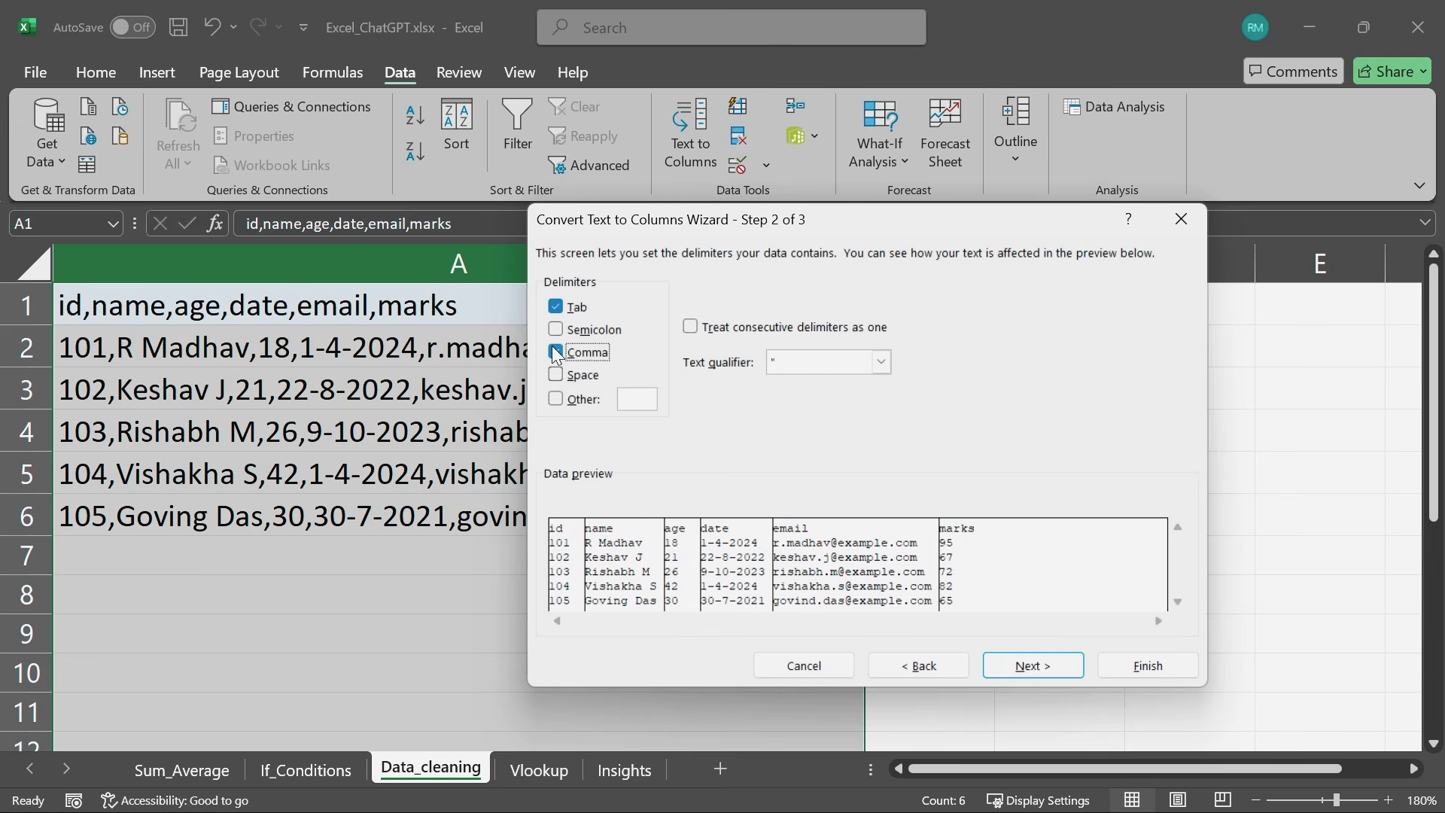
left_click(1034, 669)
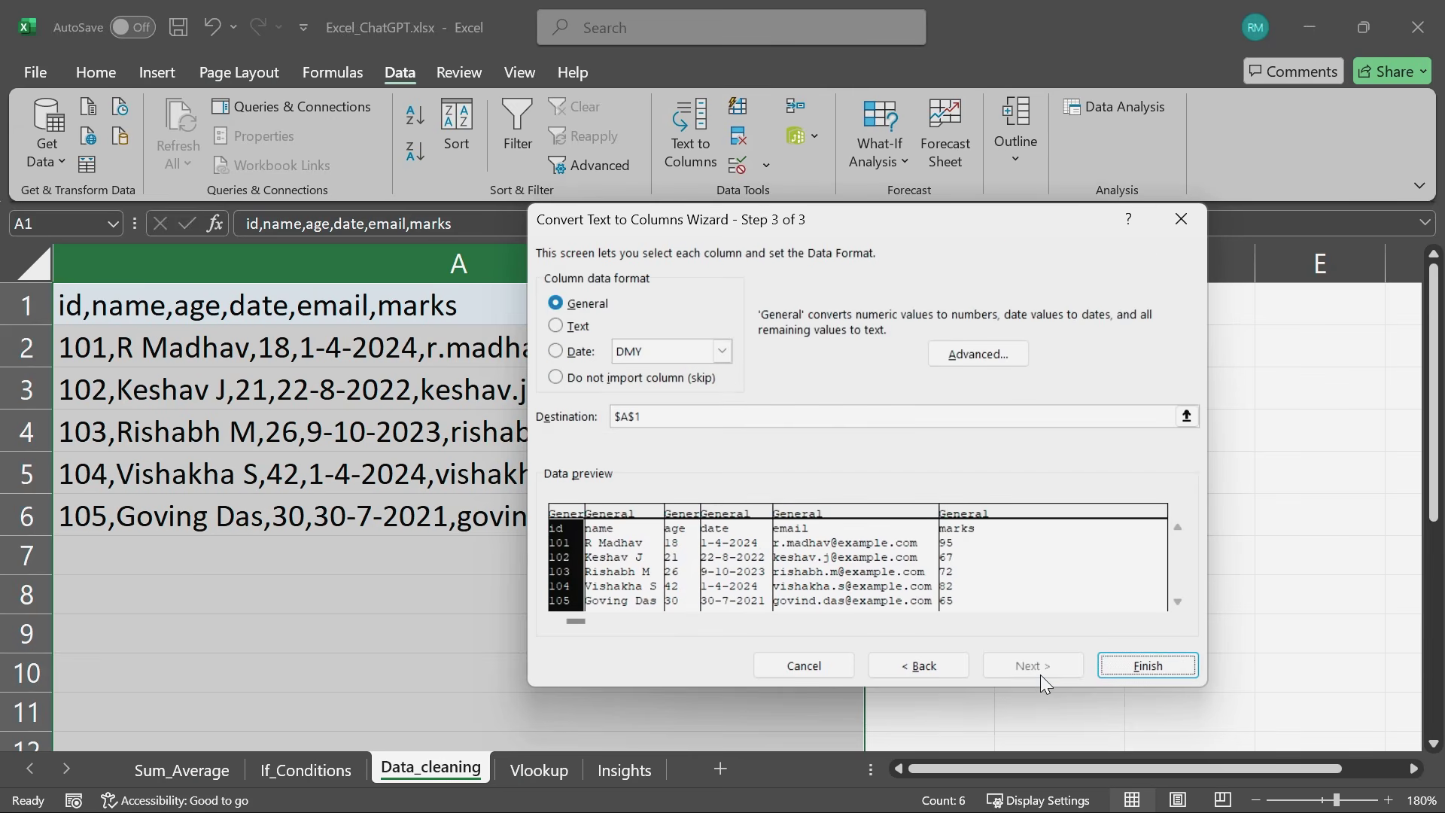
left_click(1148, 667)
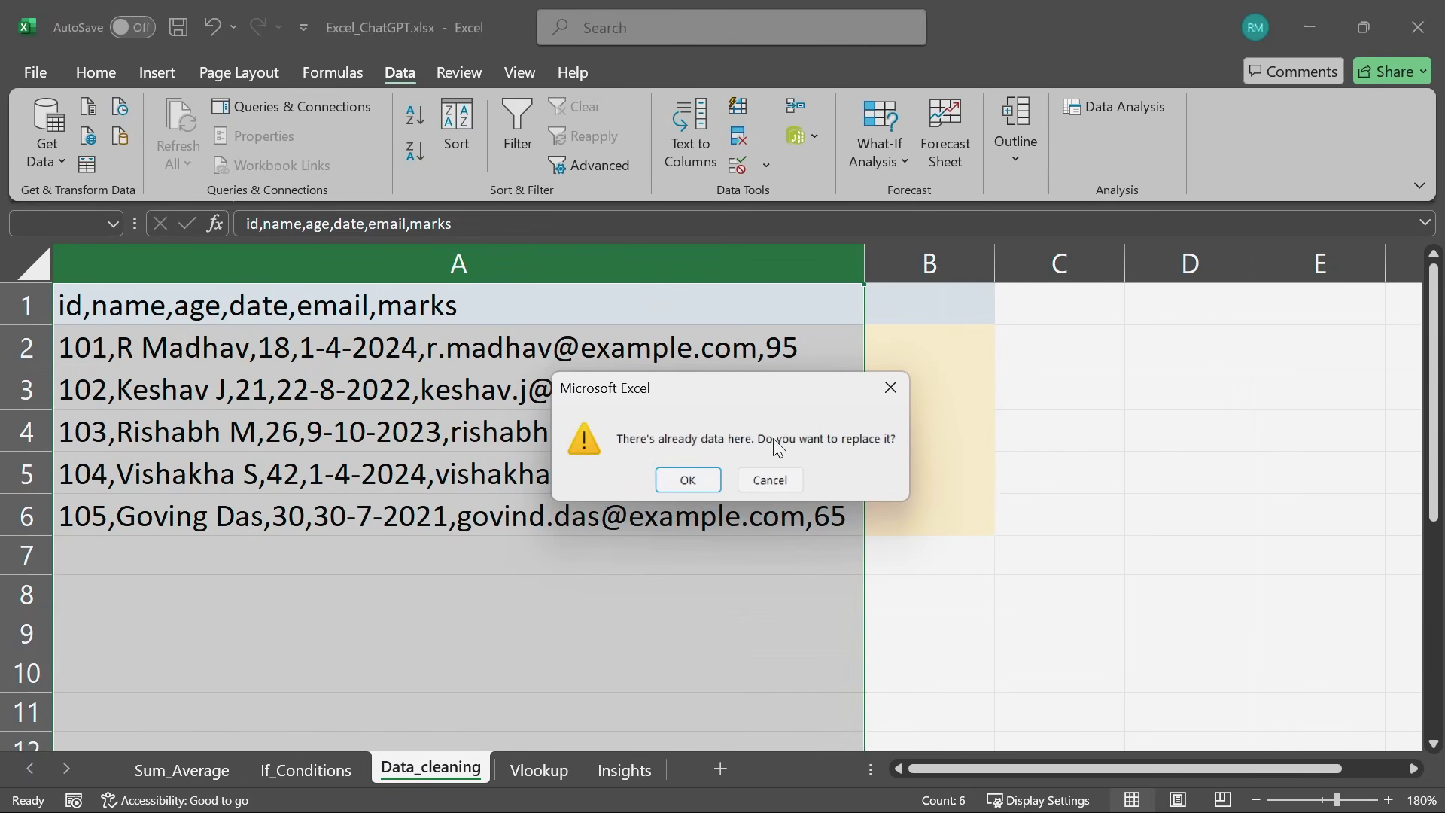
left_click(690, 486)
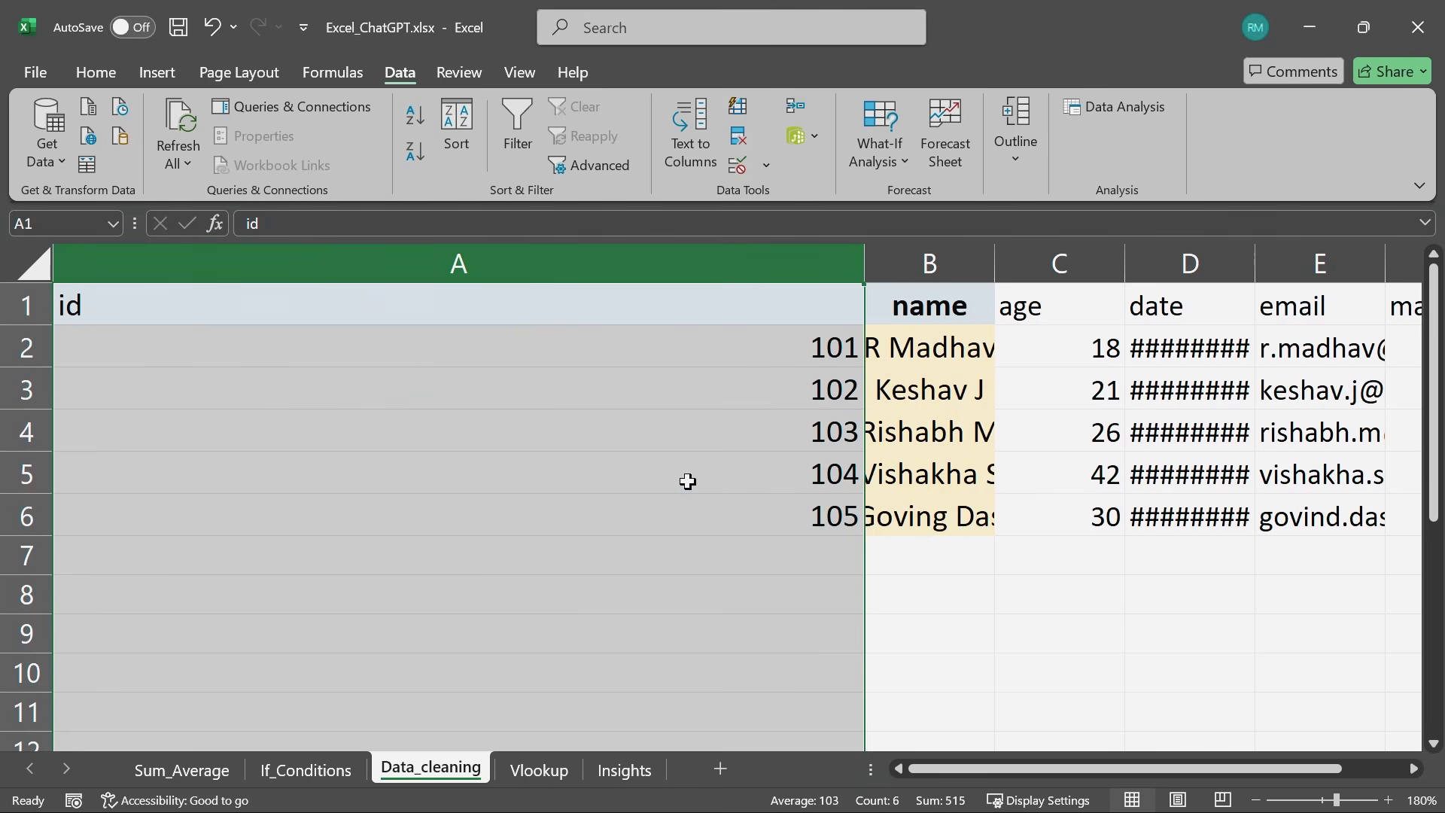
Look over the split id, name, age, date, email and marks columns, checking the date cells in column D
left_click(946, 514)
scroll(946, 514, "right", 5)
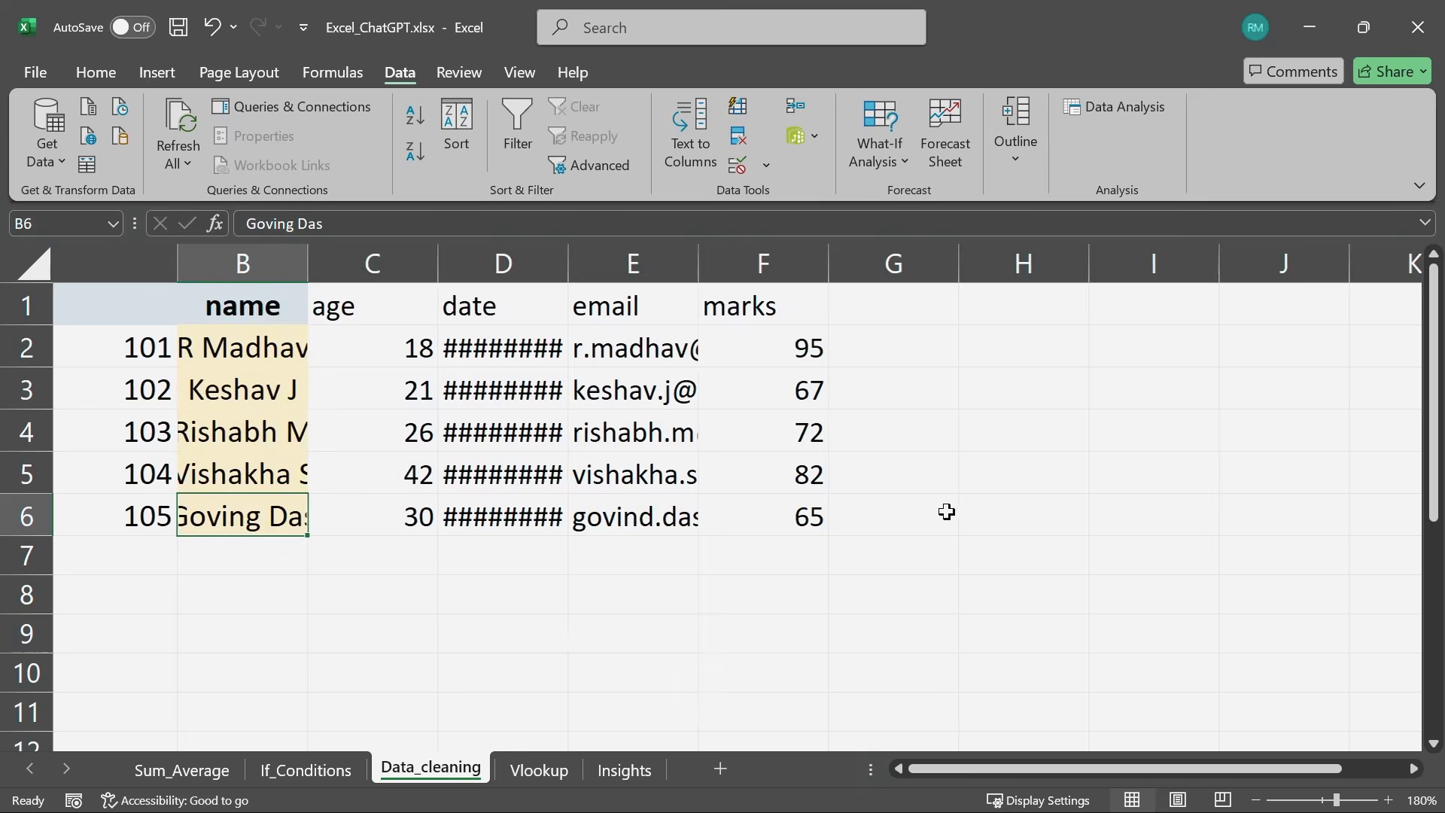
scroll(946, 514, "left", 4)
scroll(946, 514, "left", 2)
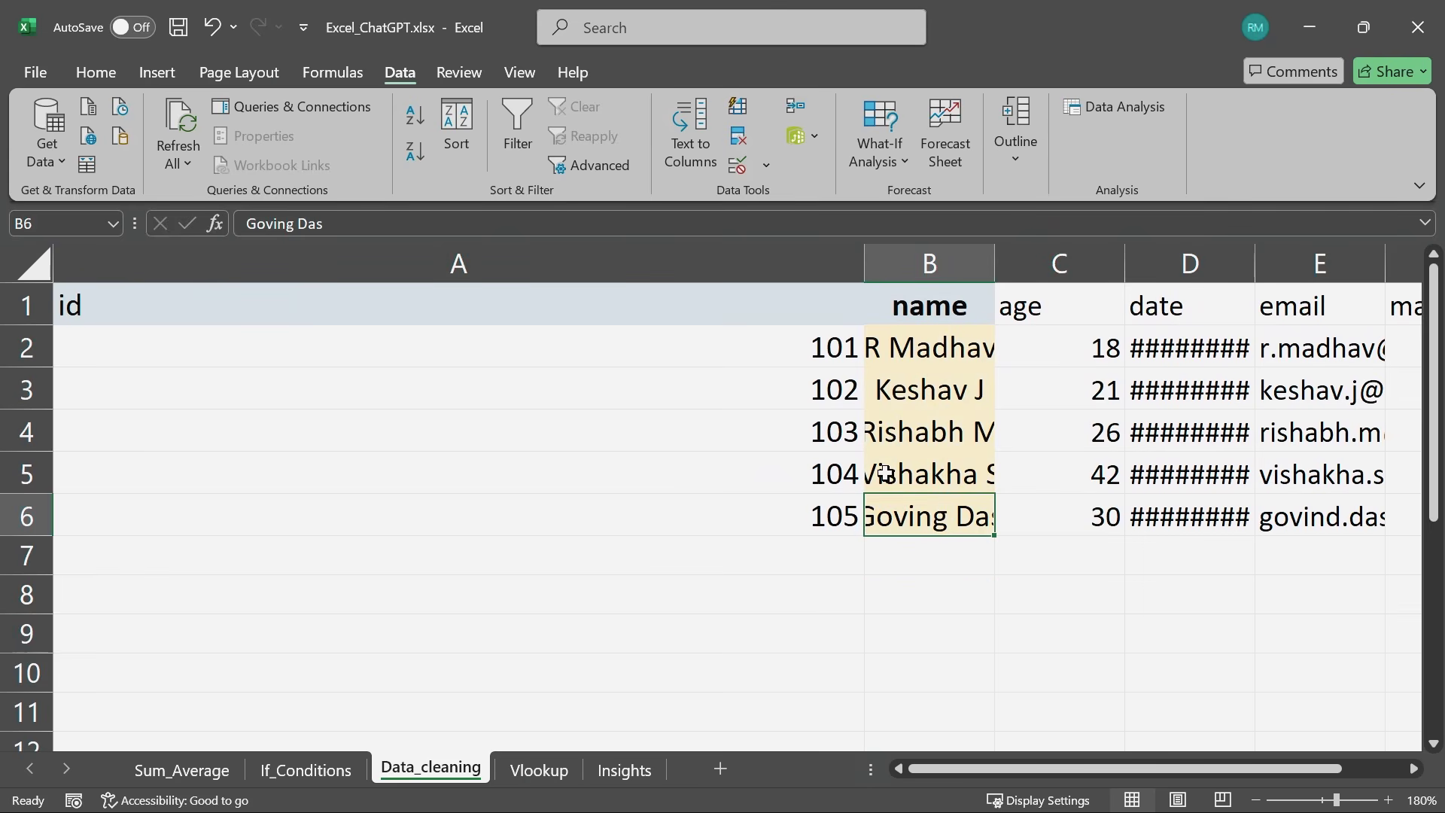
scroll(885, 474, "right", 4)
scroll(885, 474, "right", 3)
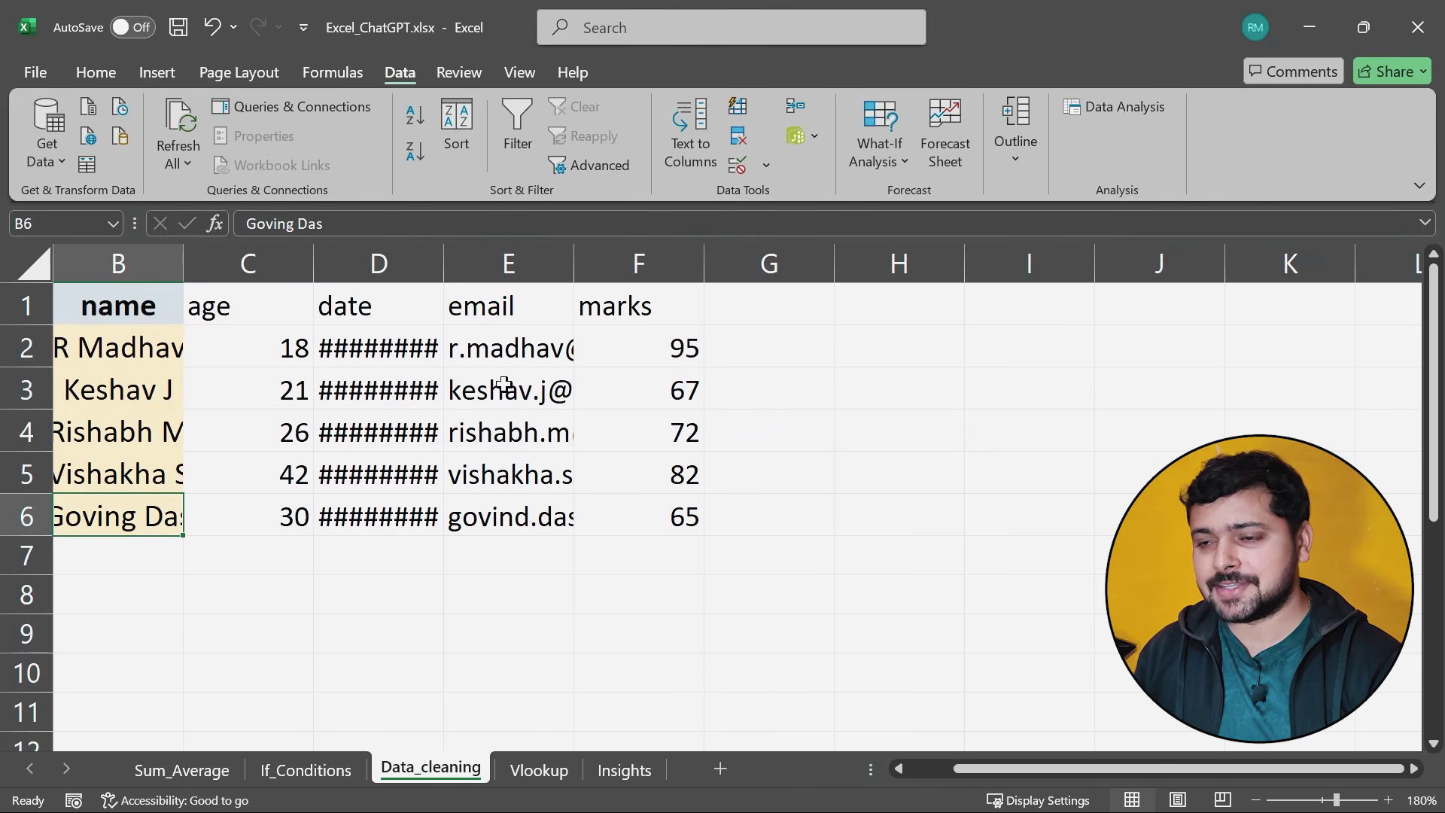
left_click(399, 304)
key("Down")
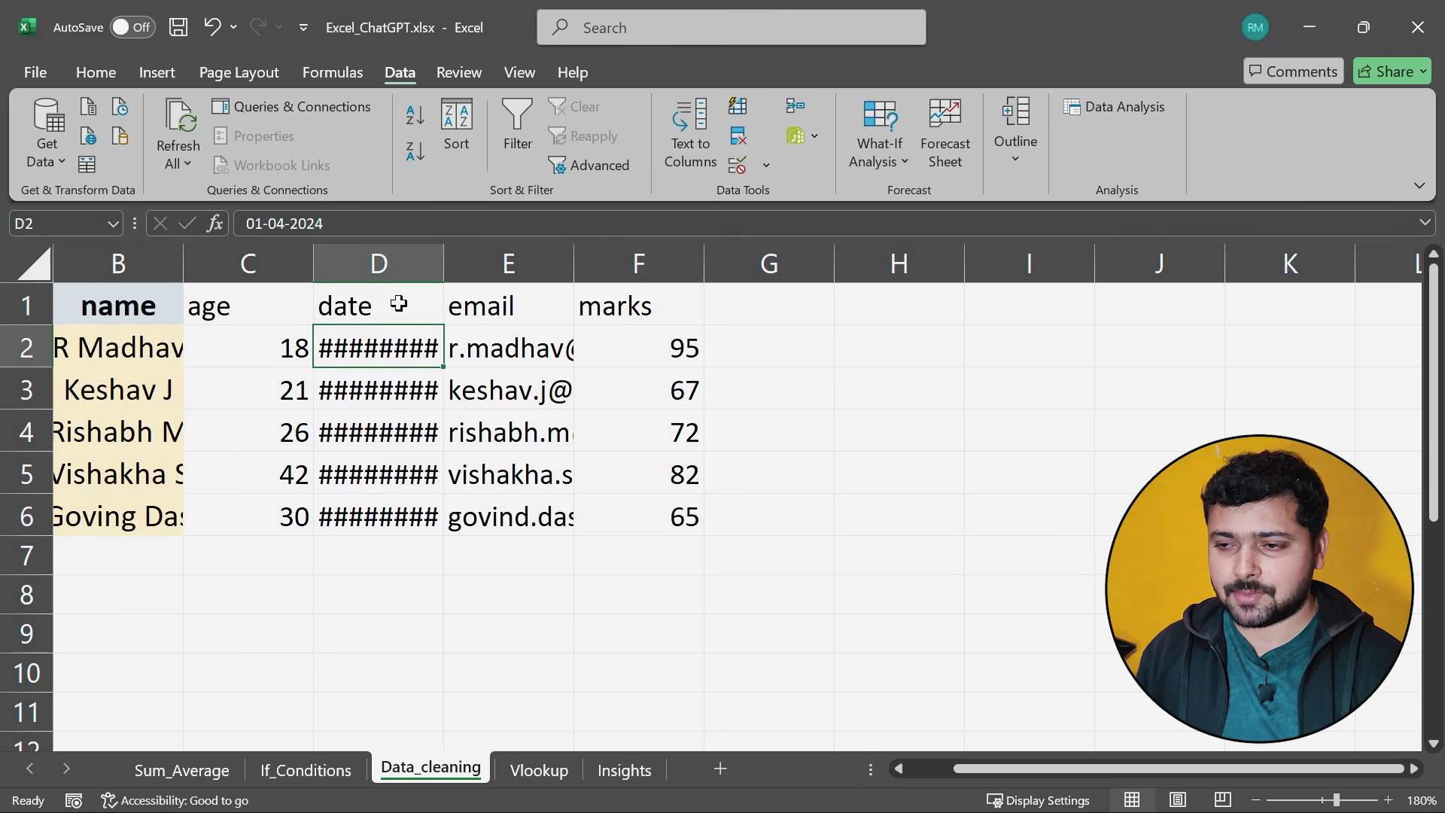
key("Down")
key("Down")
key("Down")
key("Down")
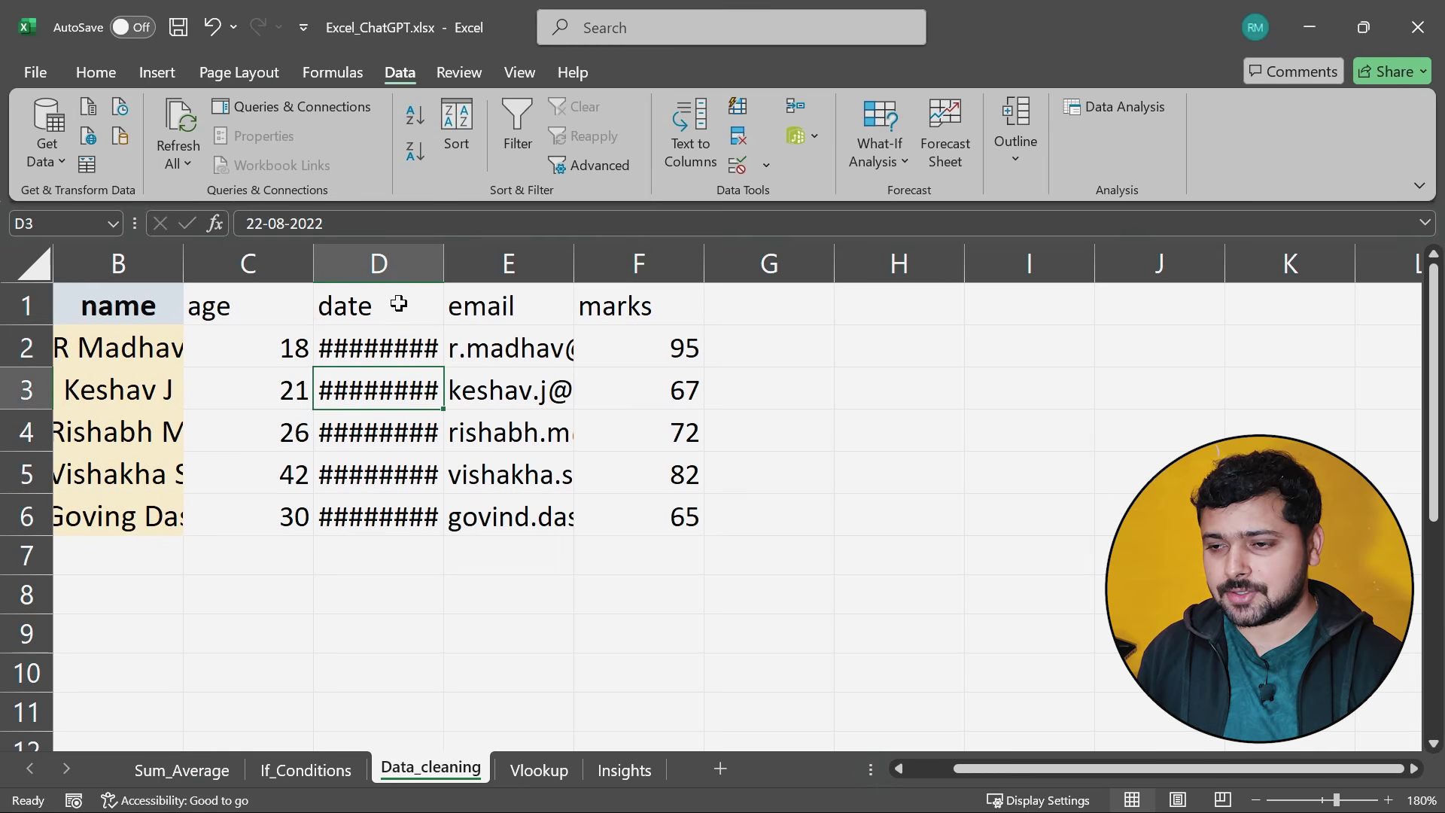
Widen the date and email columns, D and E, to fit their contents
left_click(399, 304)
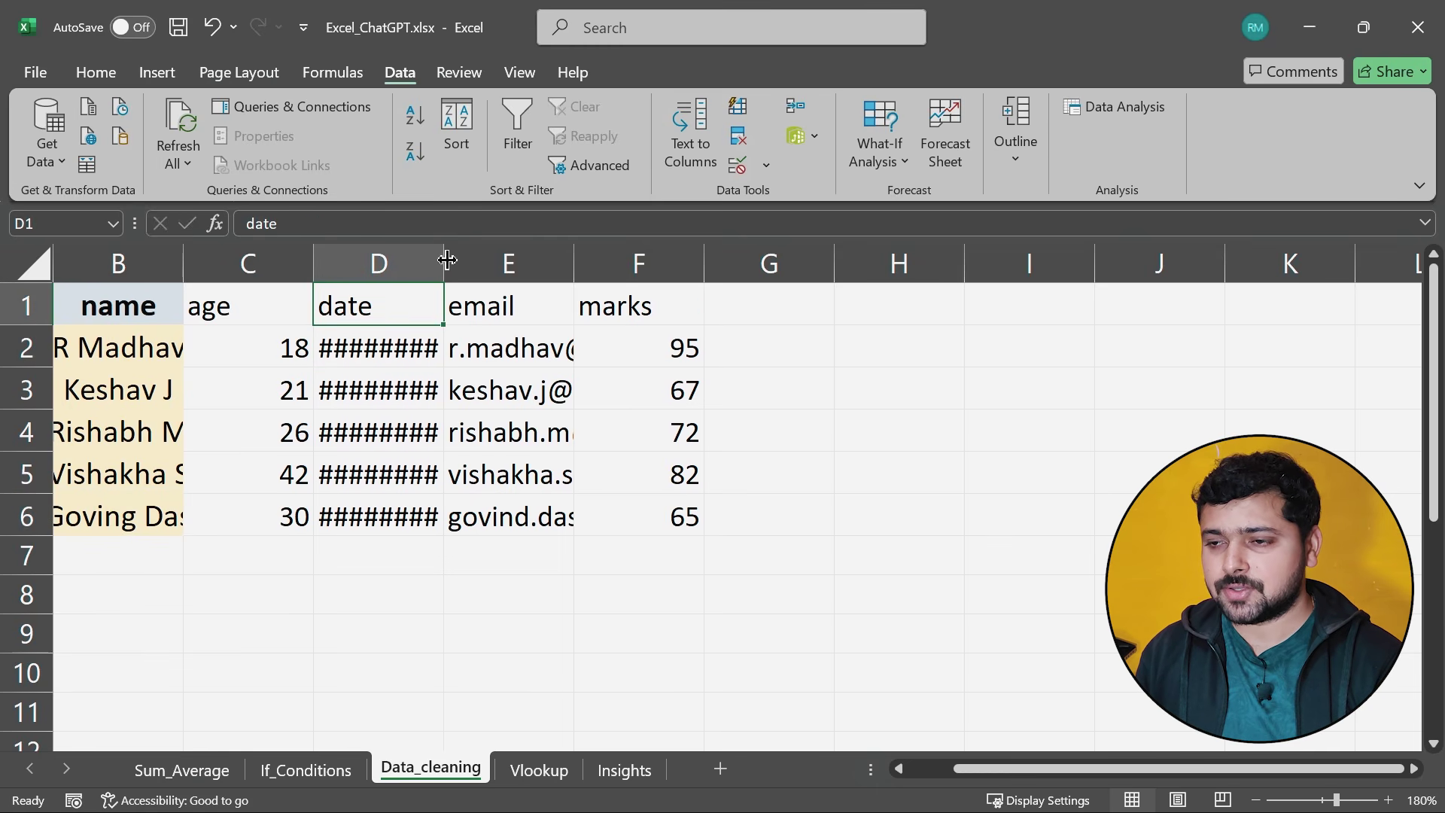
left_click_drag(444, 261, 514, 262)
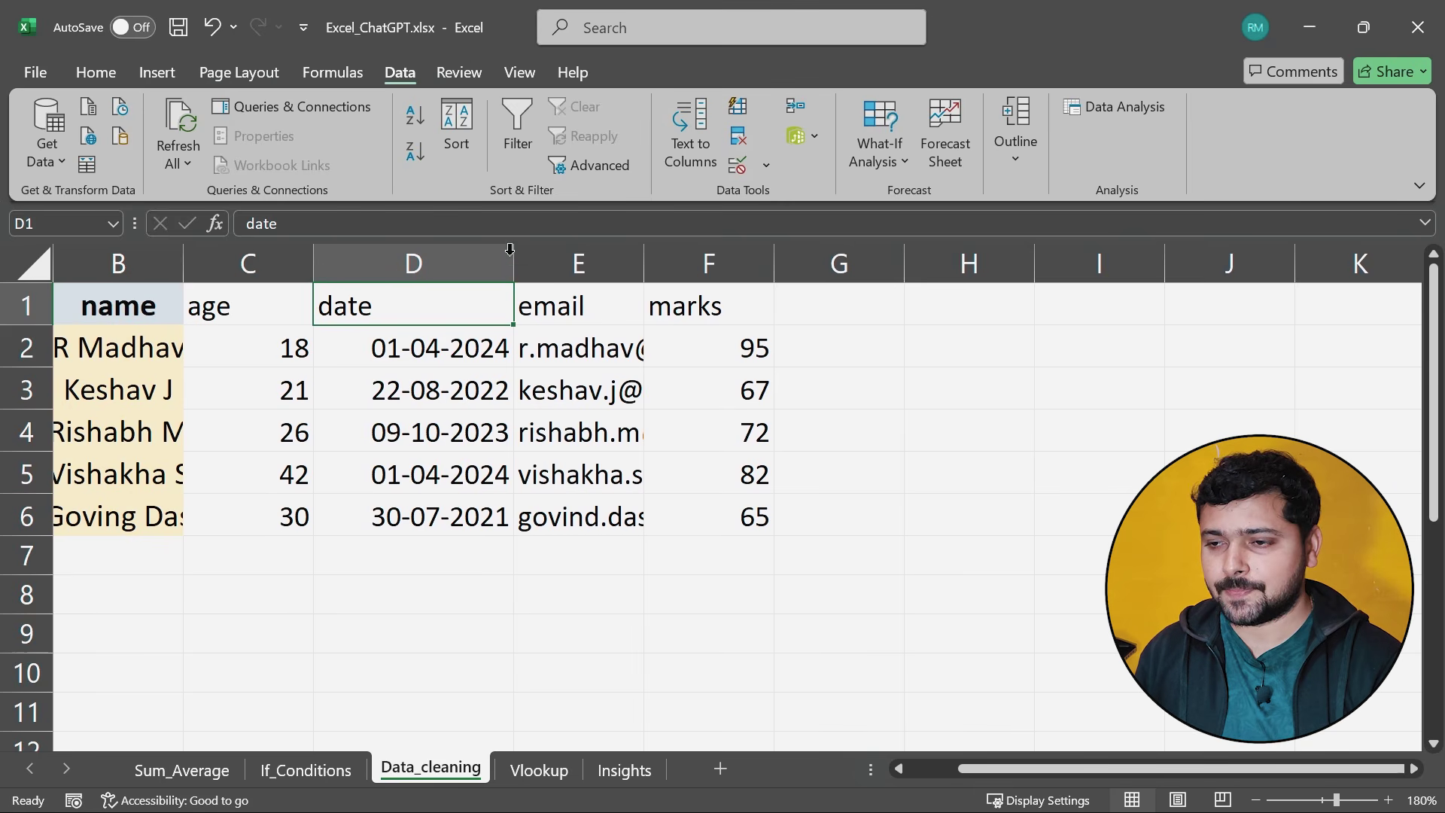
double_click(510, 250)
scroll(469, 414, "left", 1)
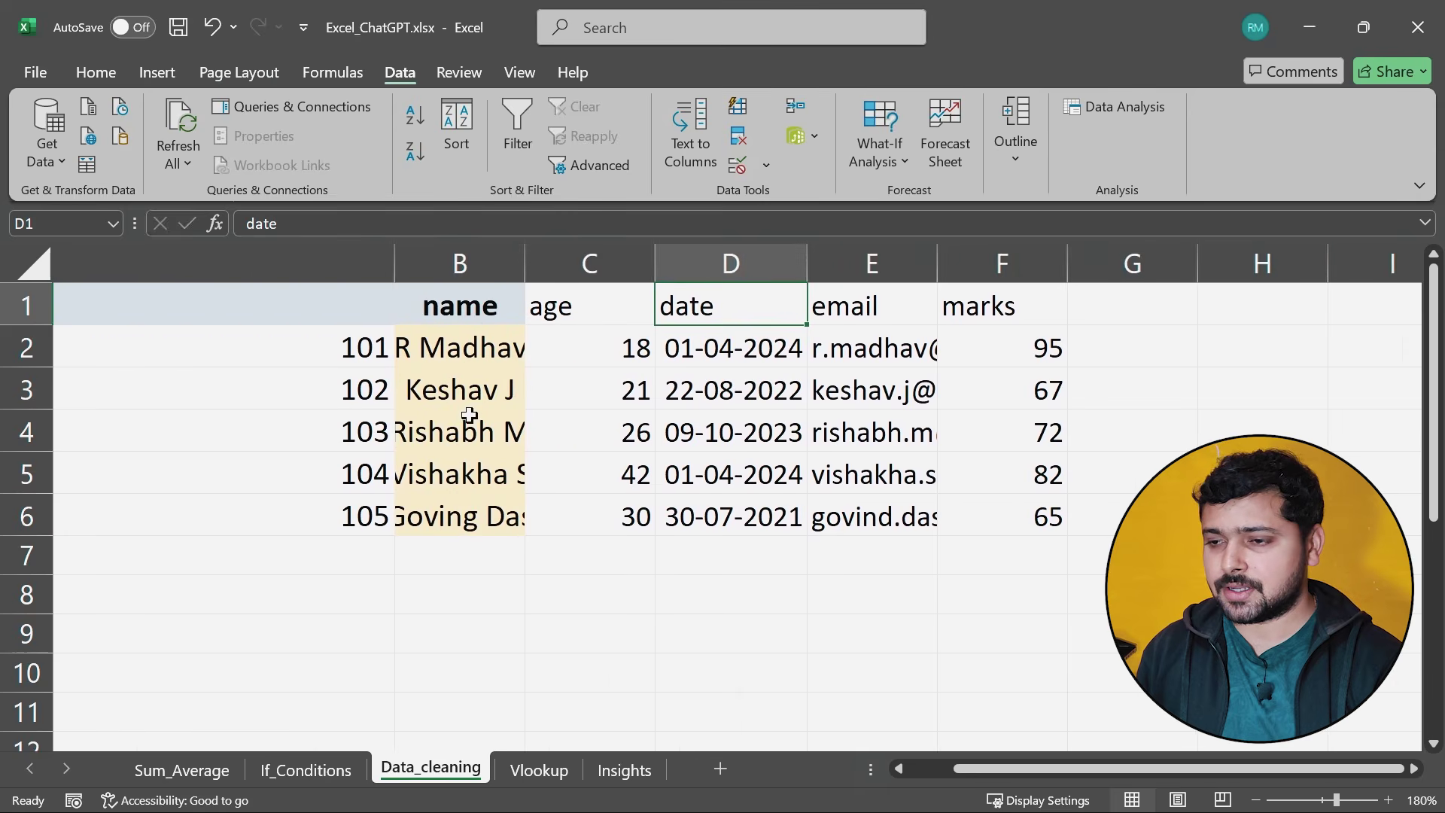
scroll(468, 415, "right", 2)
scroll(603, 398, "left", 4)
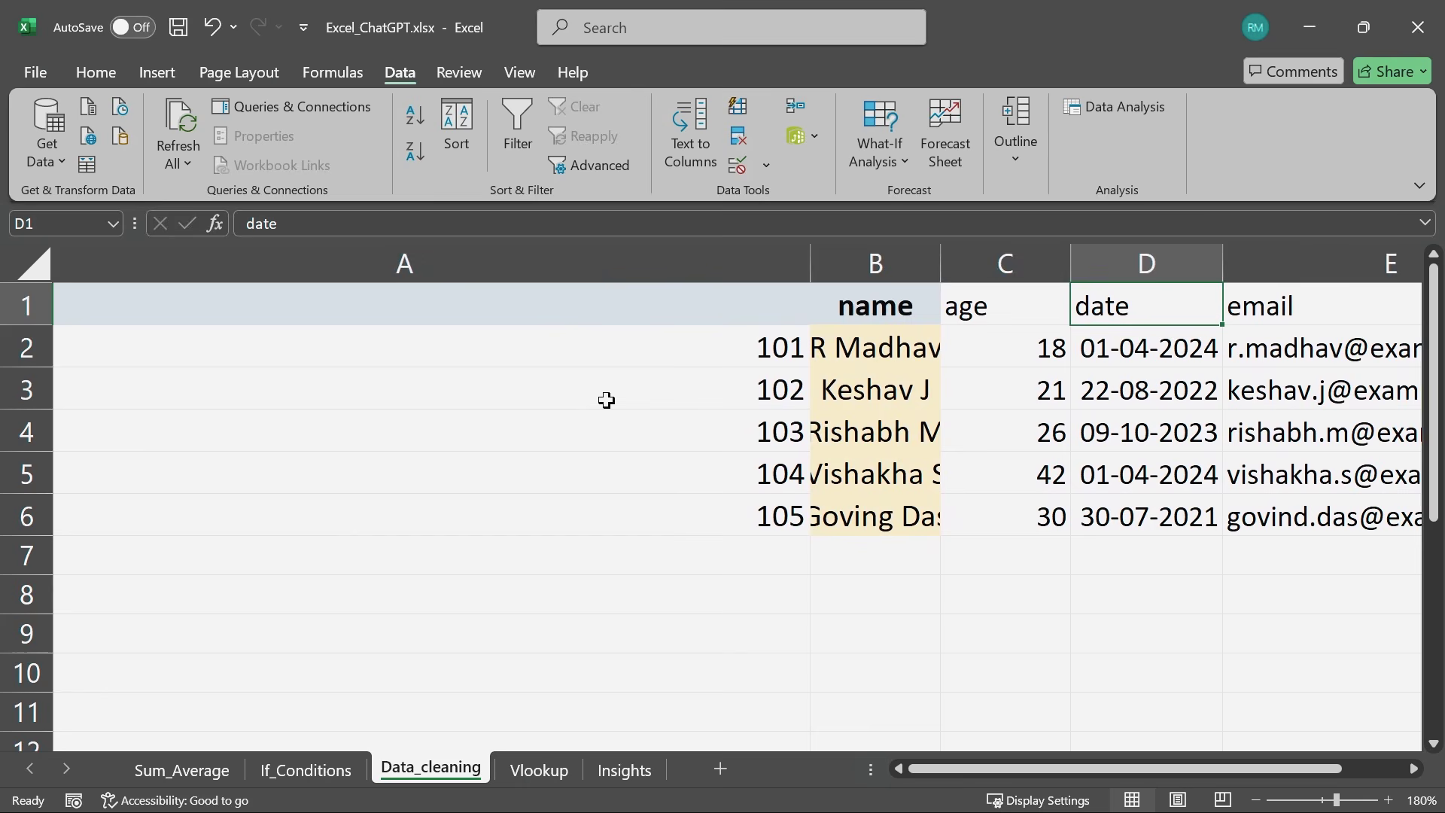
Undo the column width changes and the split of column A
key("ctrl+z")
key("ctrl+z")
key("ctrl+z")
key("ctrl+z")
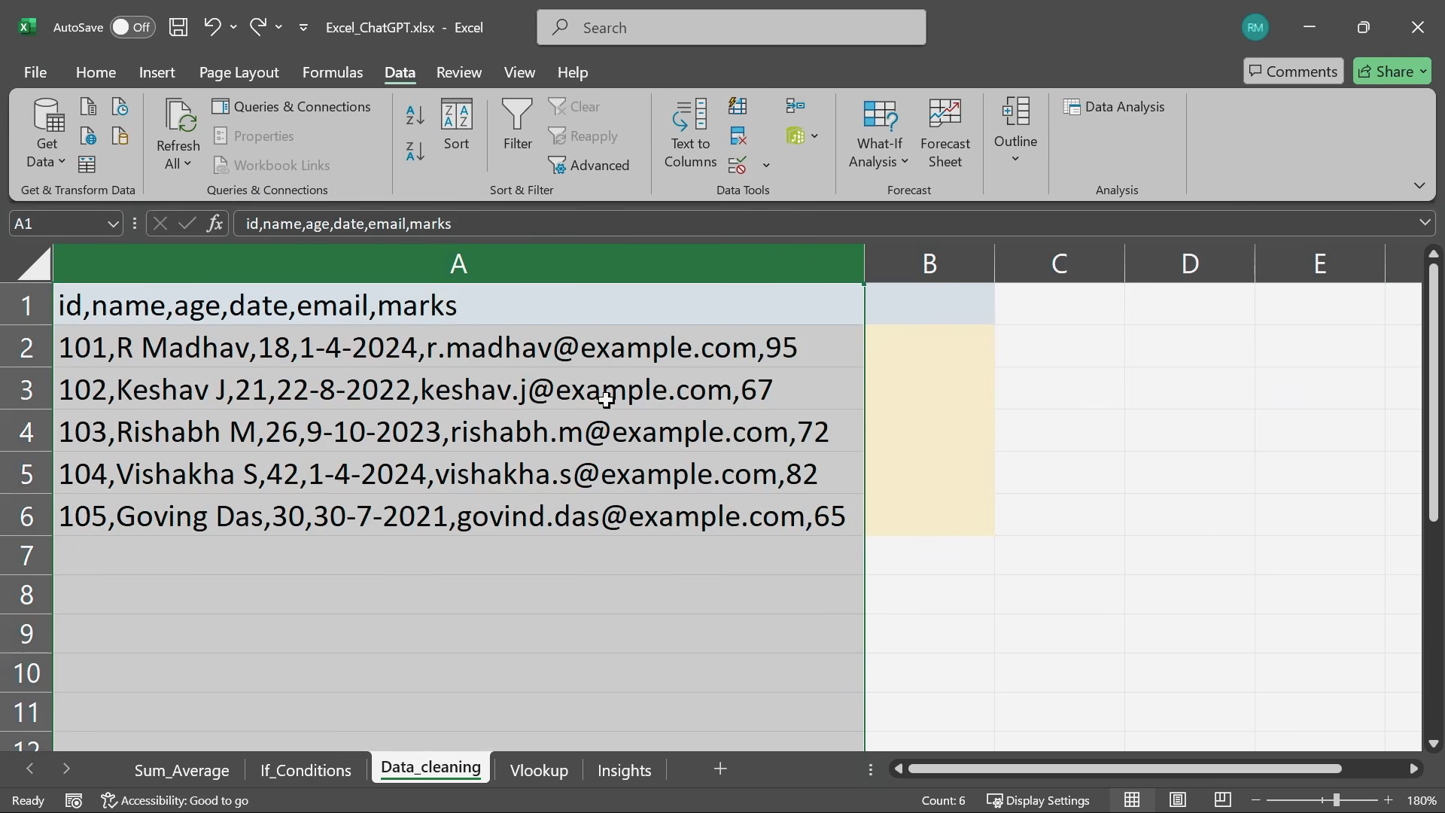
left_click(558, 320)
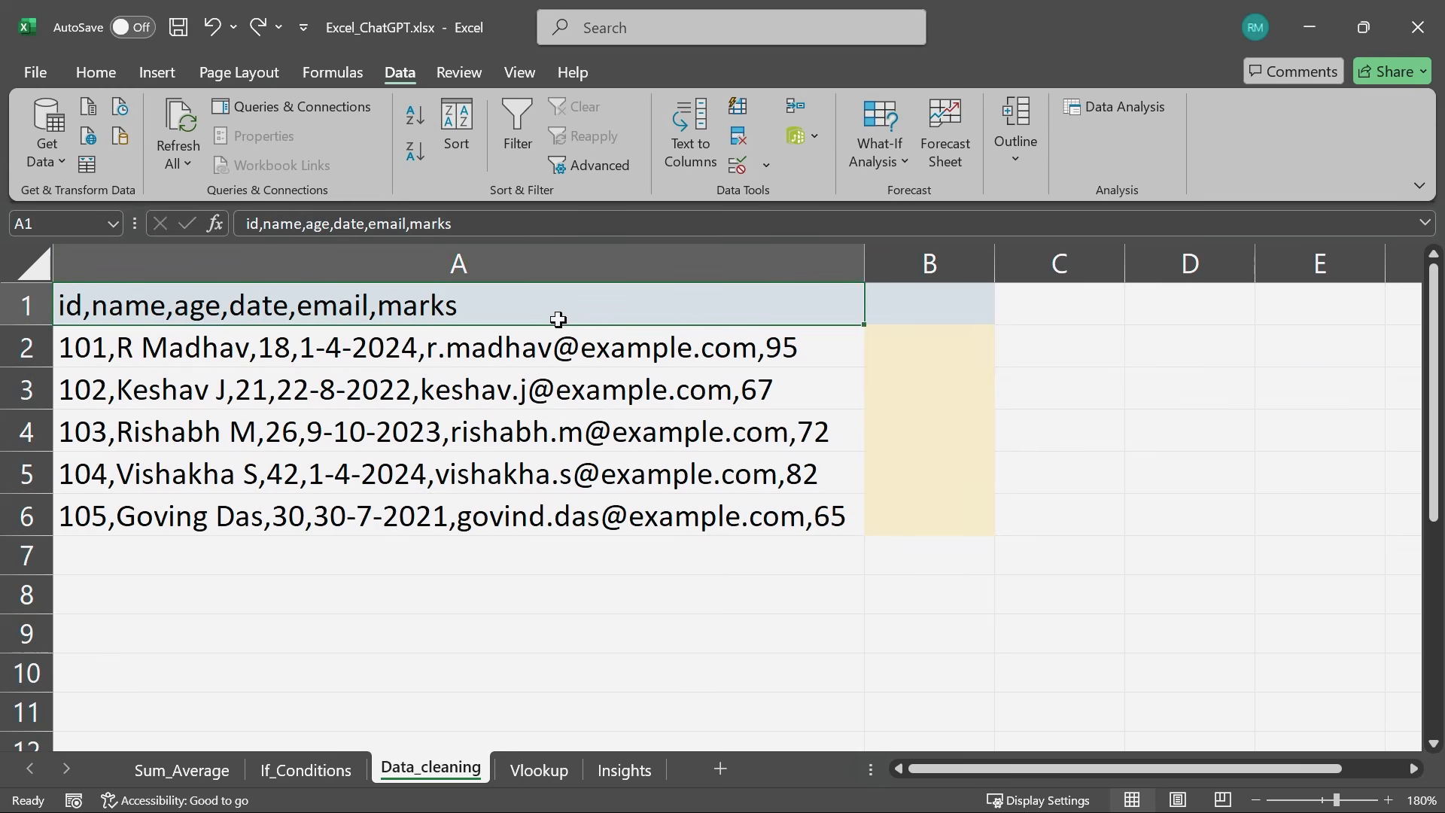
Try to split column A again with Text to Columns, keeping Comma as a delimiter
left_click(514, 270)
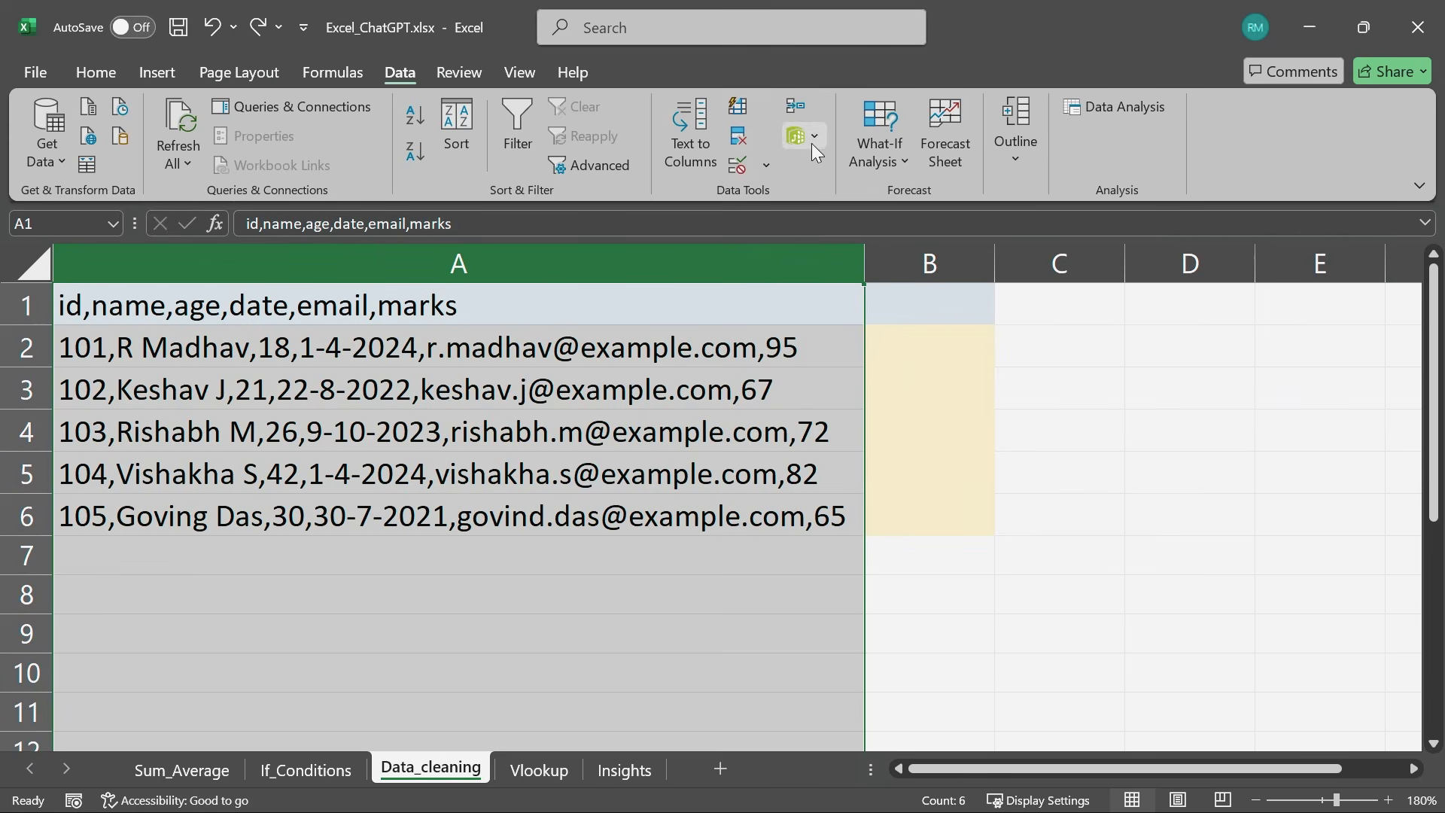
left_click(707, 145)
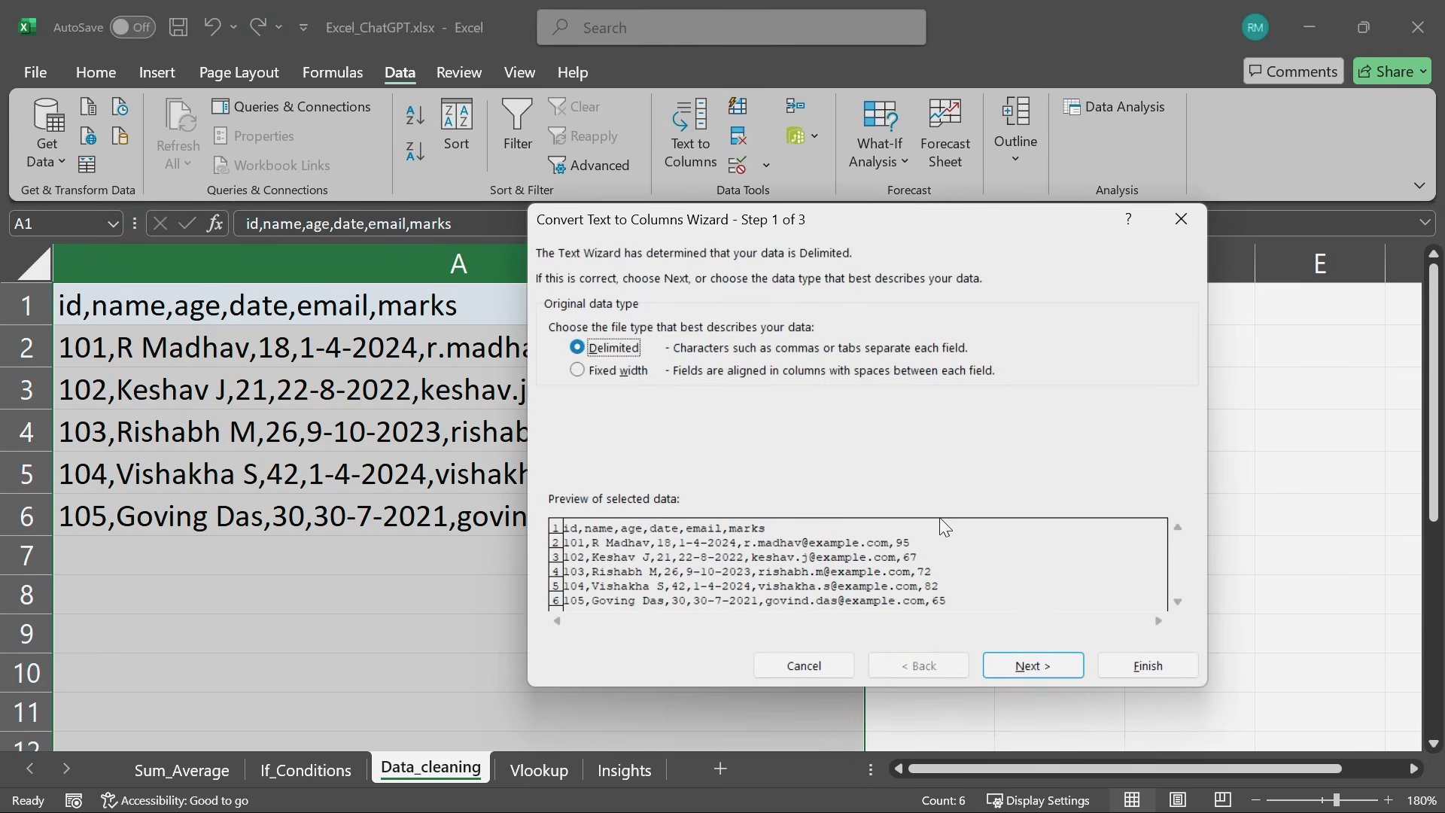
left_click(1036, 666)
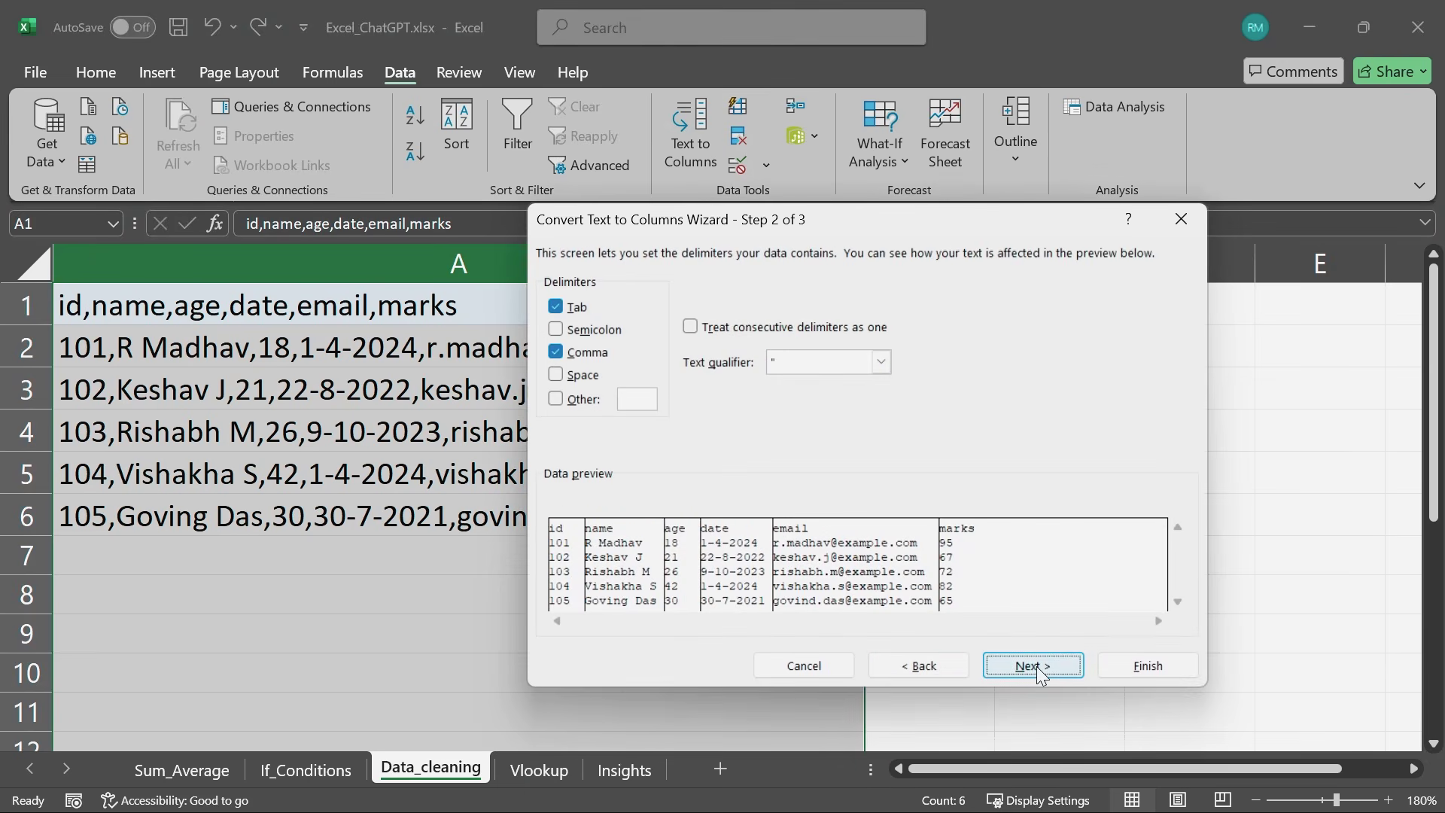
left_click(555, 352)
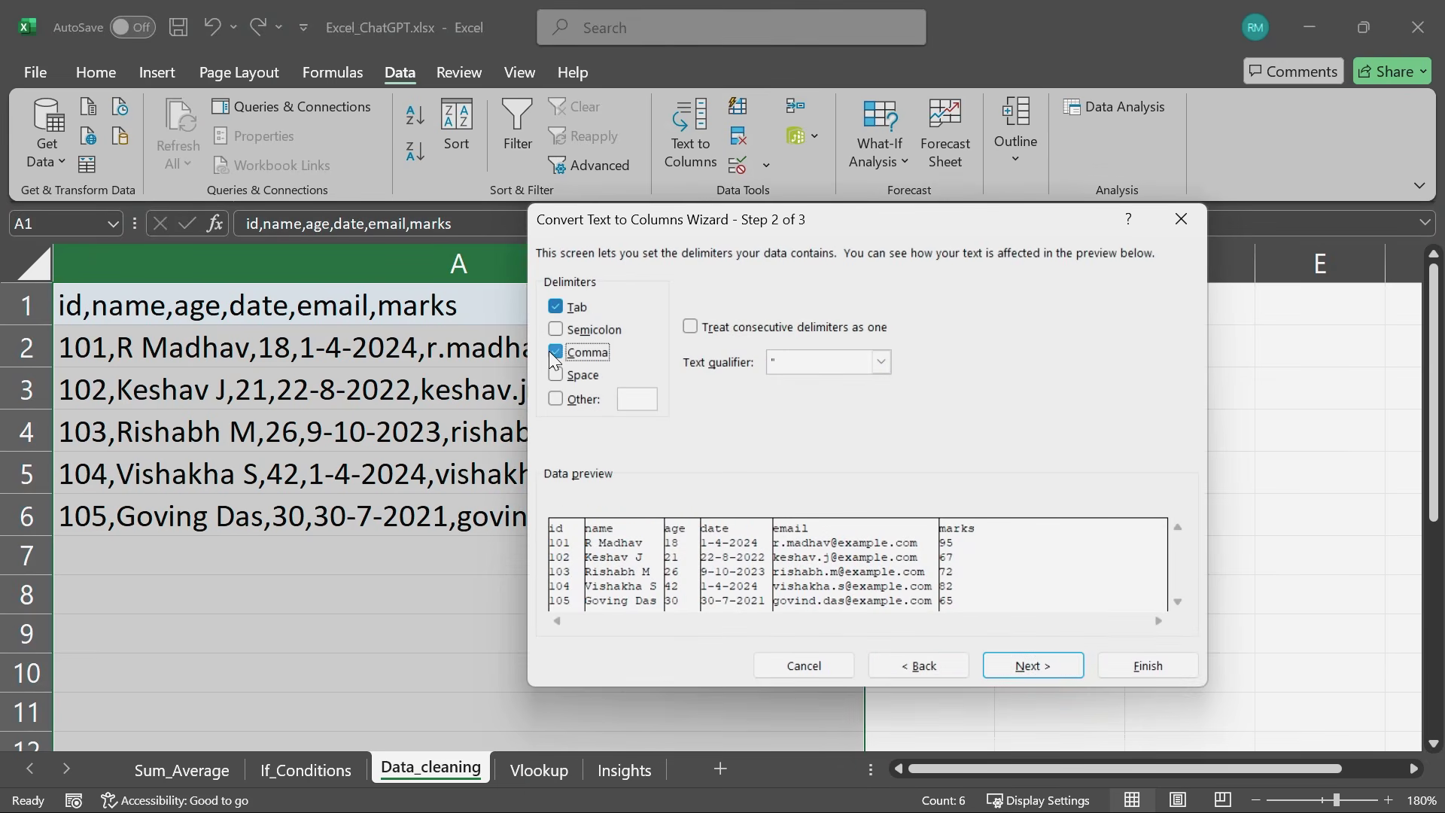
left_click(1037, 662)
left_click(1148, 674)
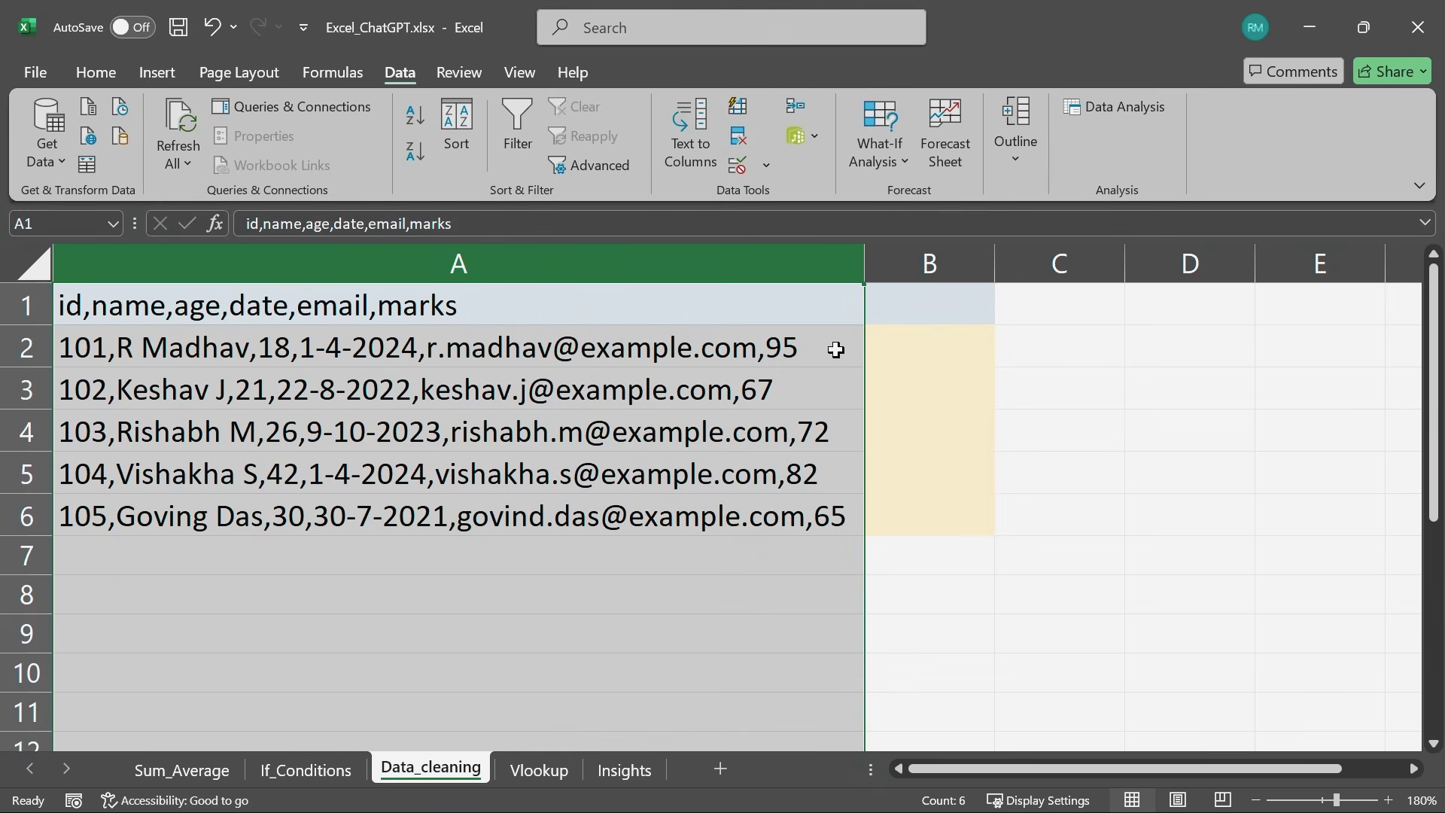
Copy the comma-separated header text in cell A1 and switch to ChatGPT in the browser
left_click(899, 309)
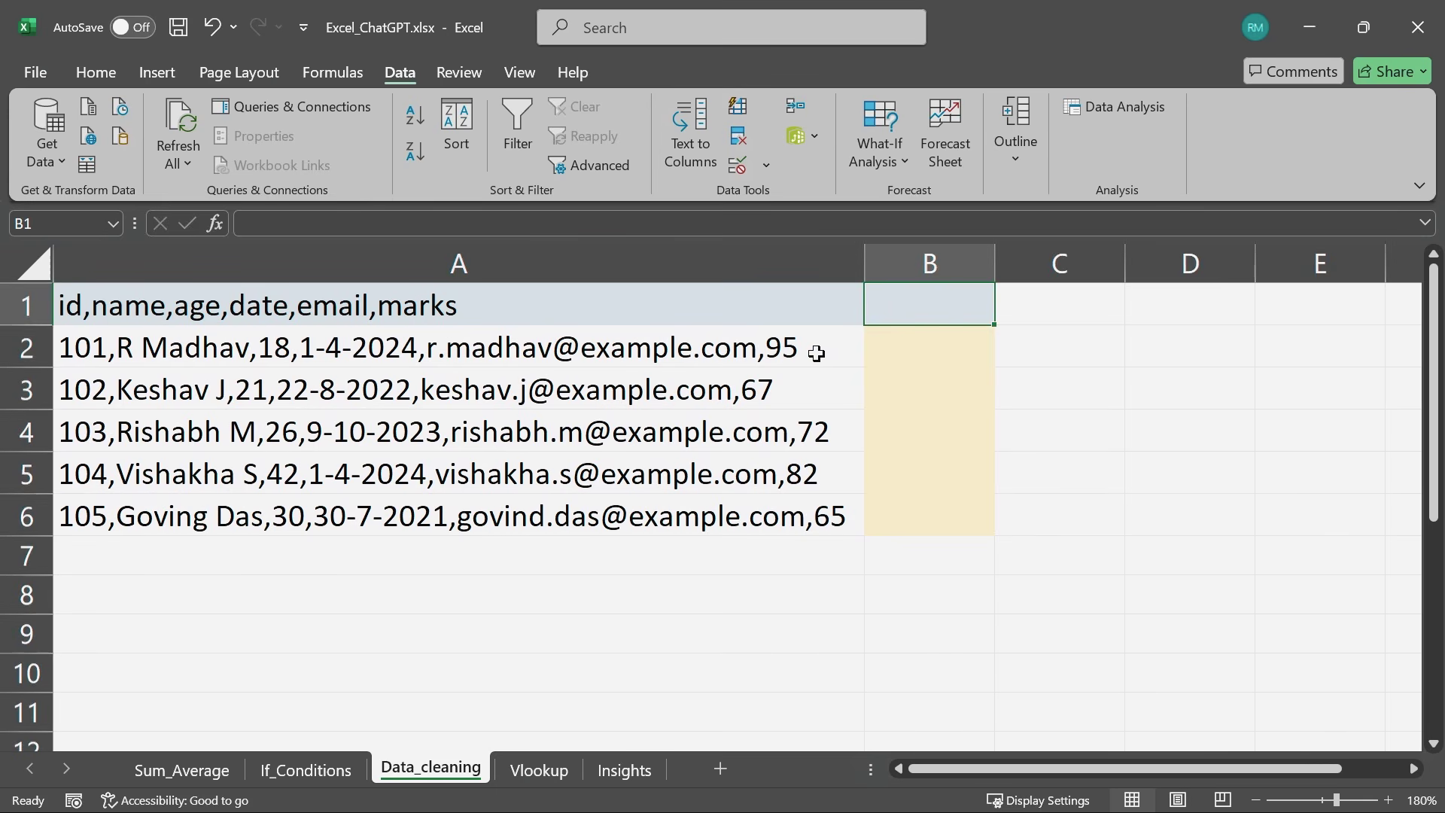
key("Left")
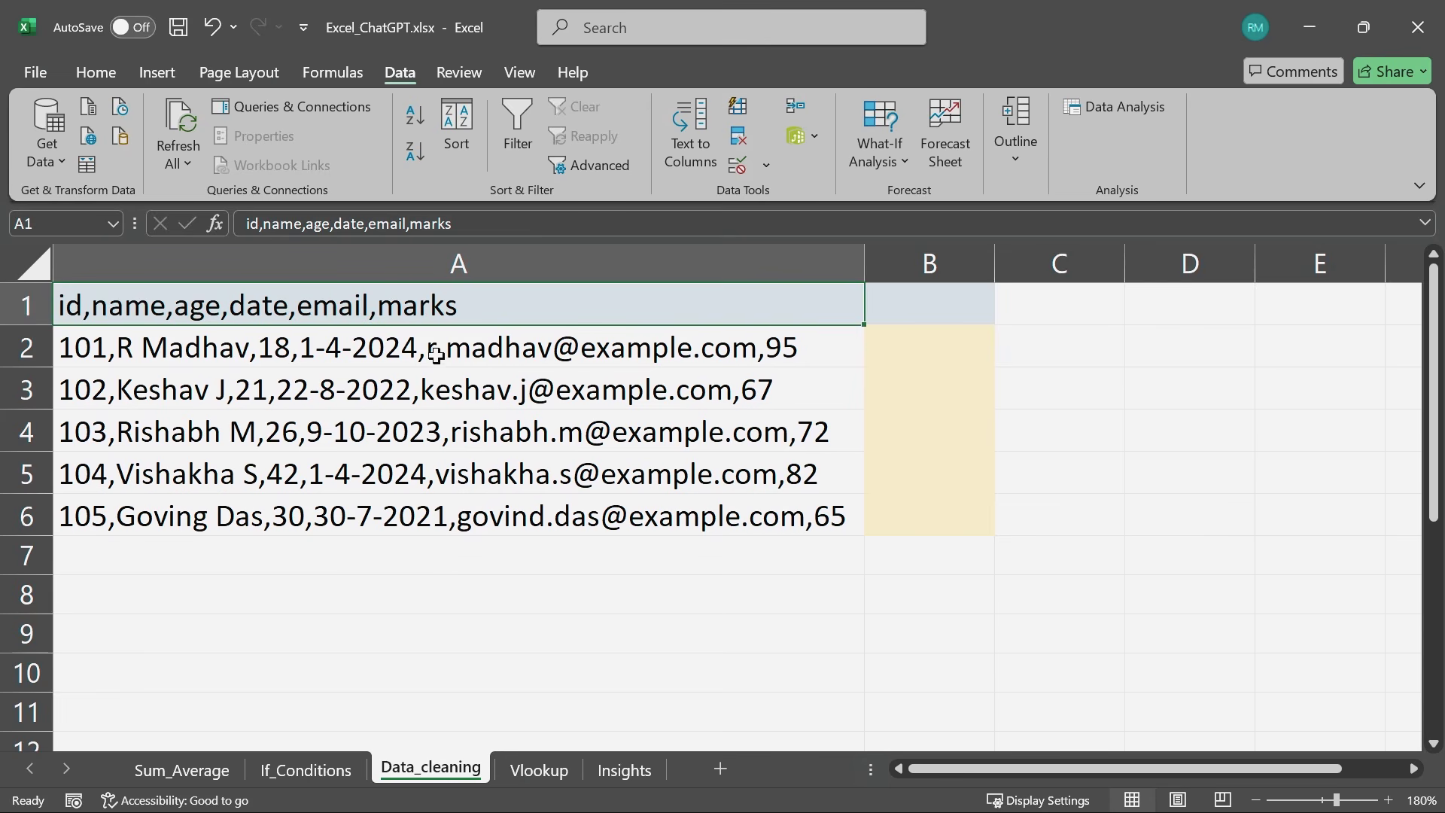
key("ctrl+c")
key("alt+Tab")
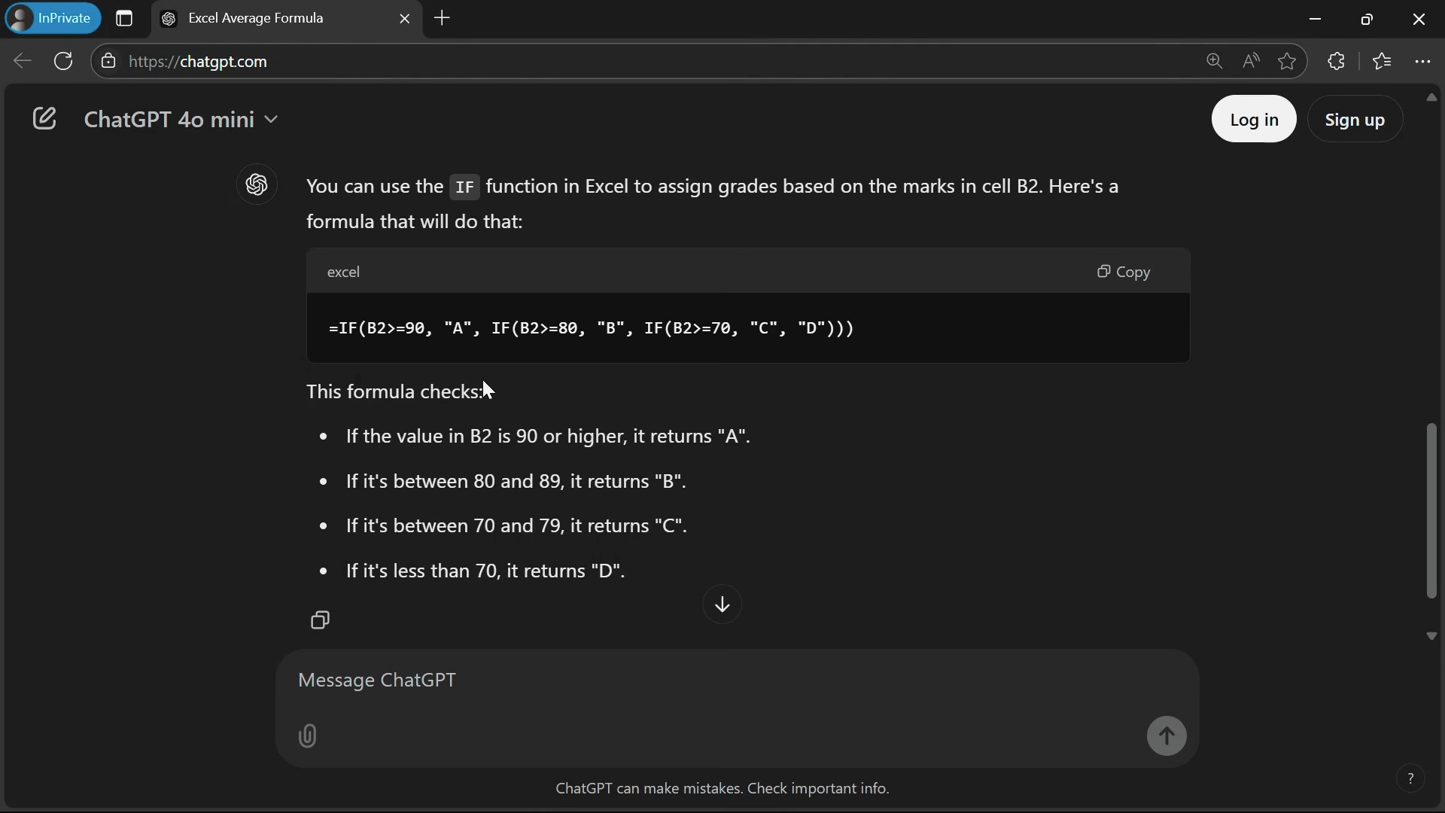
Write the prompt "write excel formula to extract last value of this comma separated values" without sending it
scroll(504, 530, "down", 1)
left_click(389, 687)
type("write excel formula to ")
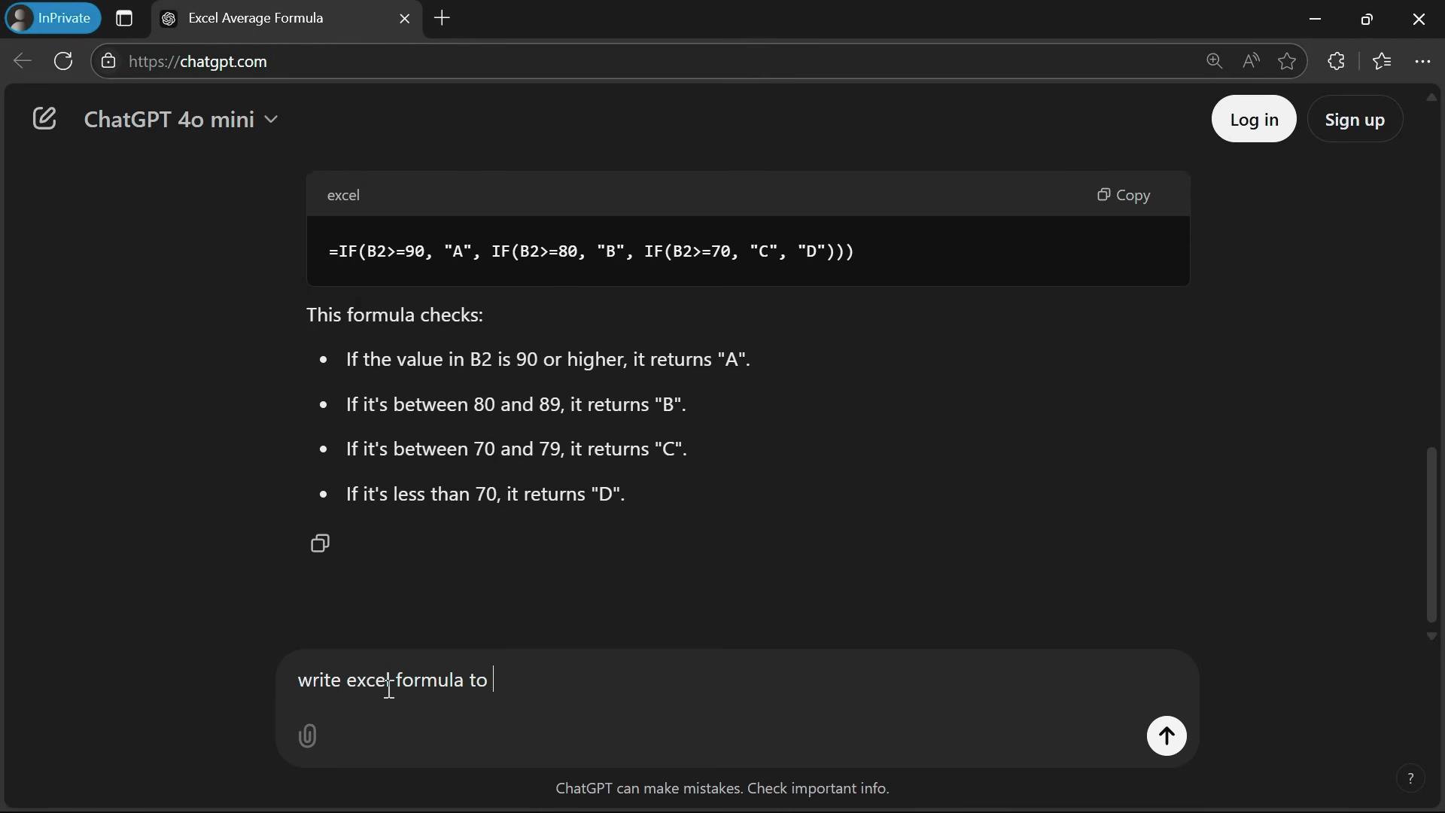
type("extract last value of this comma separated va;lue")
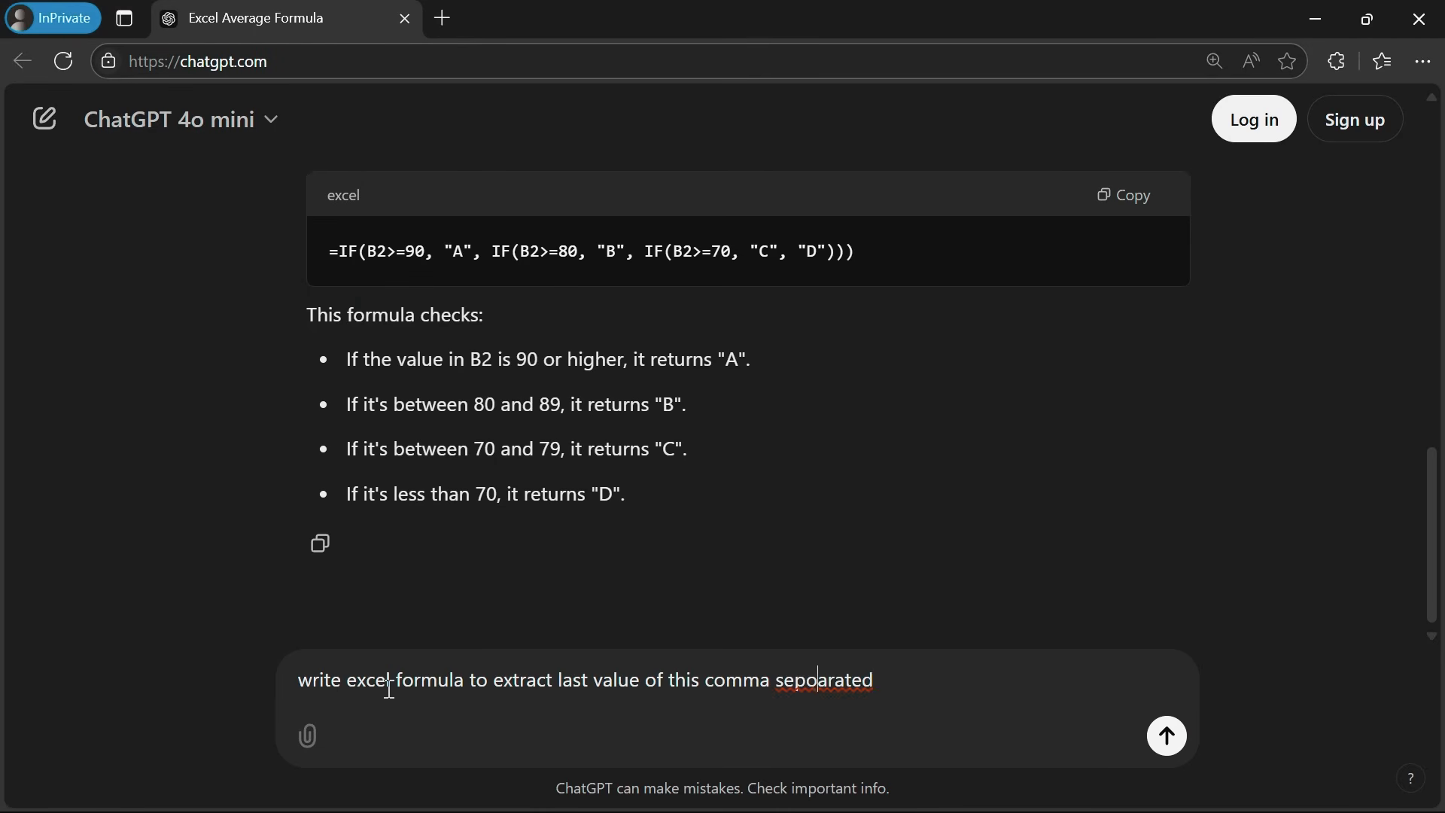
key("BackSpace")
key("BackSpace")
key("BackSpace")
key("BackSpace")
type("lues")
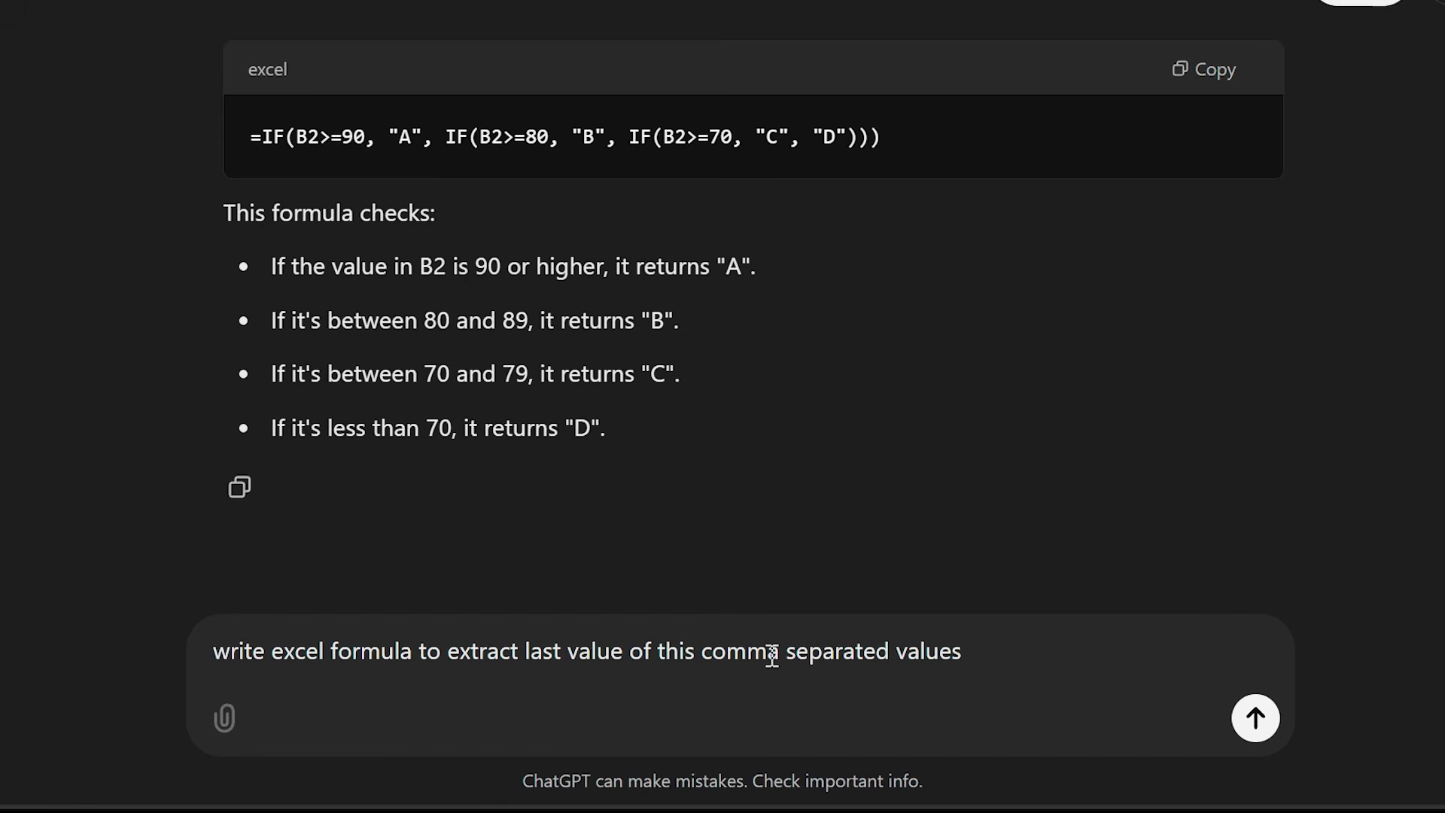
End the prompt's sentence with a colon and add the copied text "id,name,age,date,email,marks" on a new line
left_click_drag(699, 656, 877, 655)
left_click(1015, 644)
key("shift+Return")
key("ctrl+v")
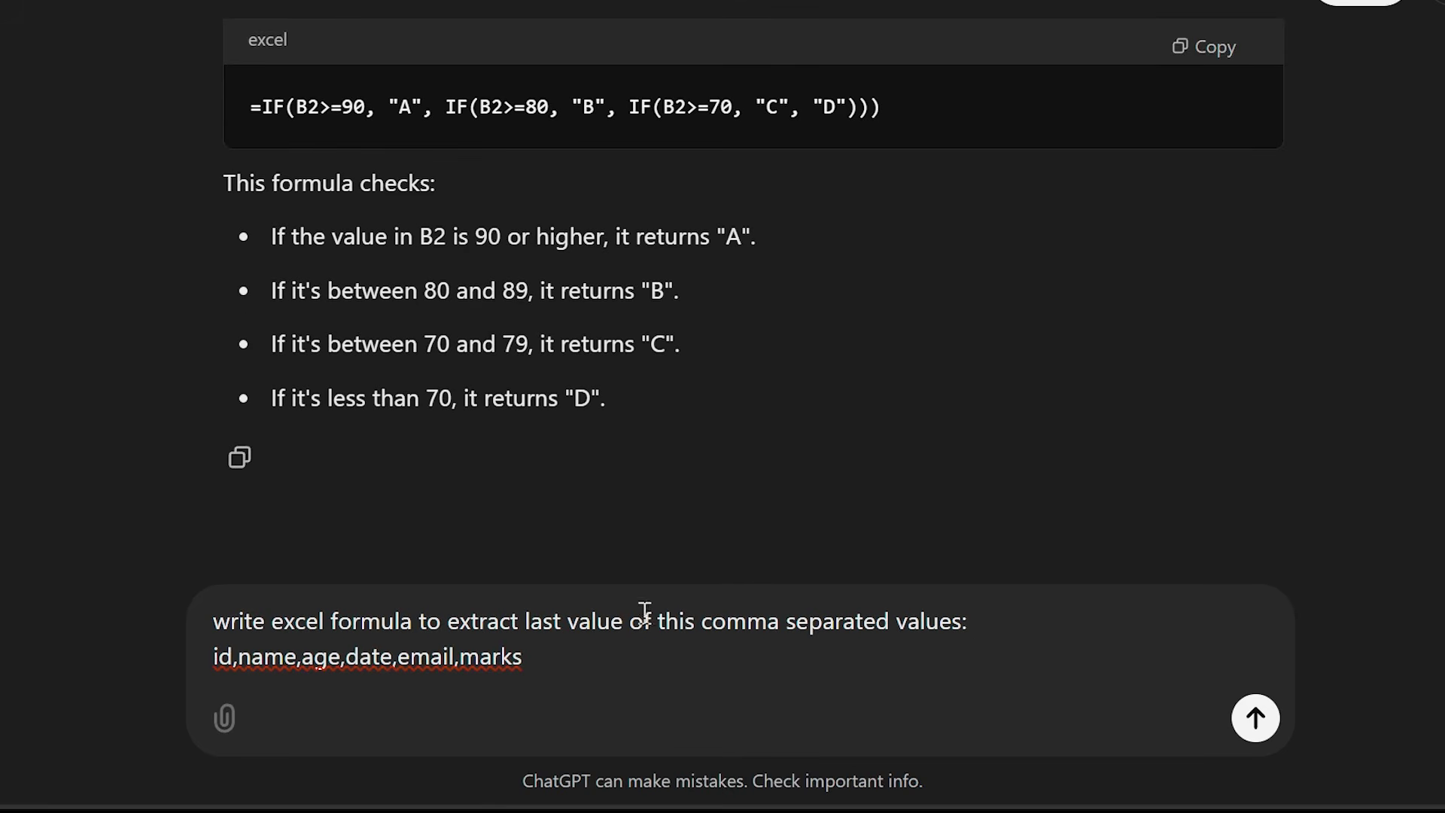
Insert "(marks)" after "last value" in the prompt and send it to ChatGPT
left_click(625, 623)
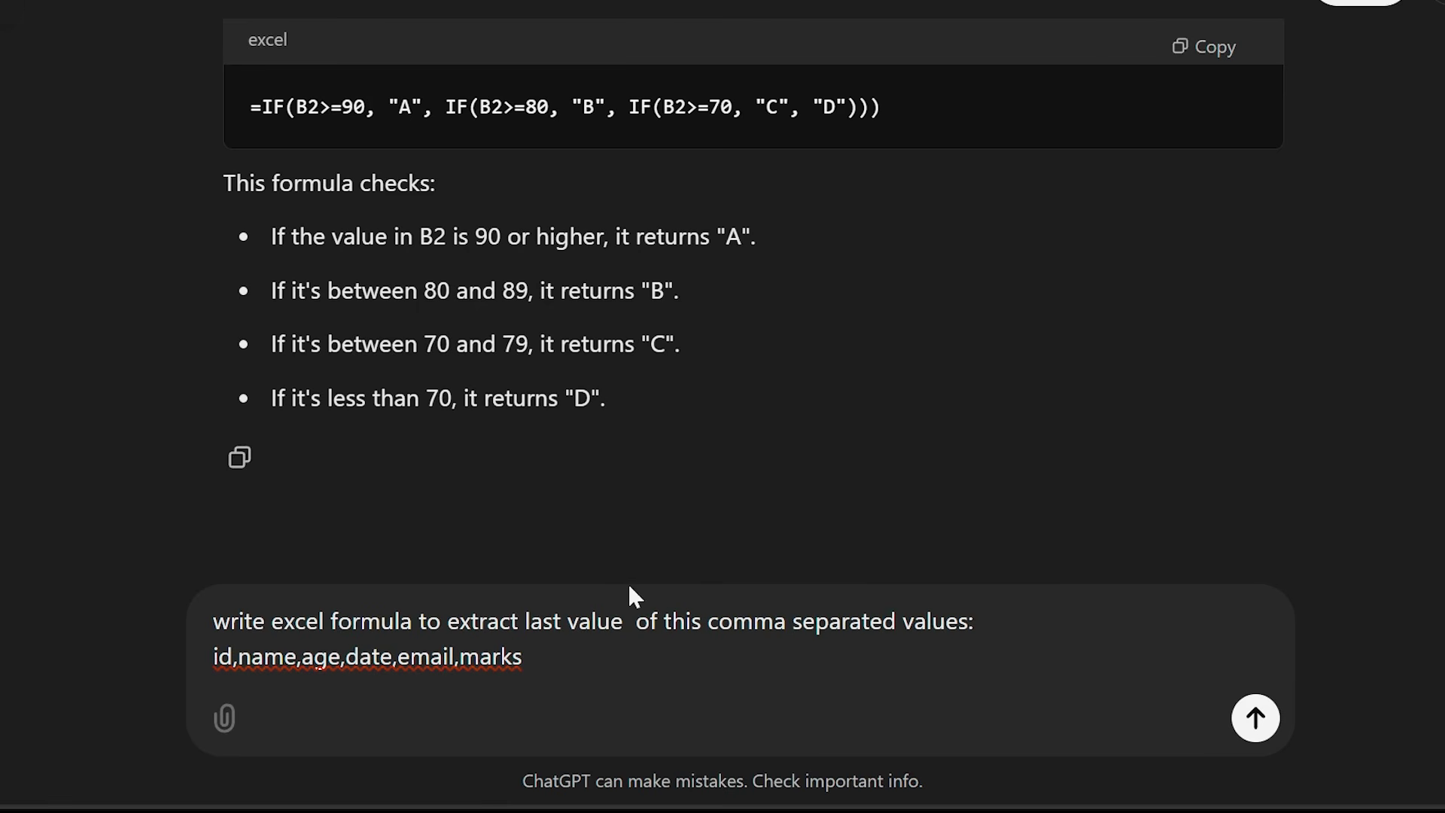
type("(marks)")
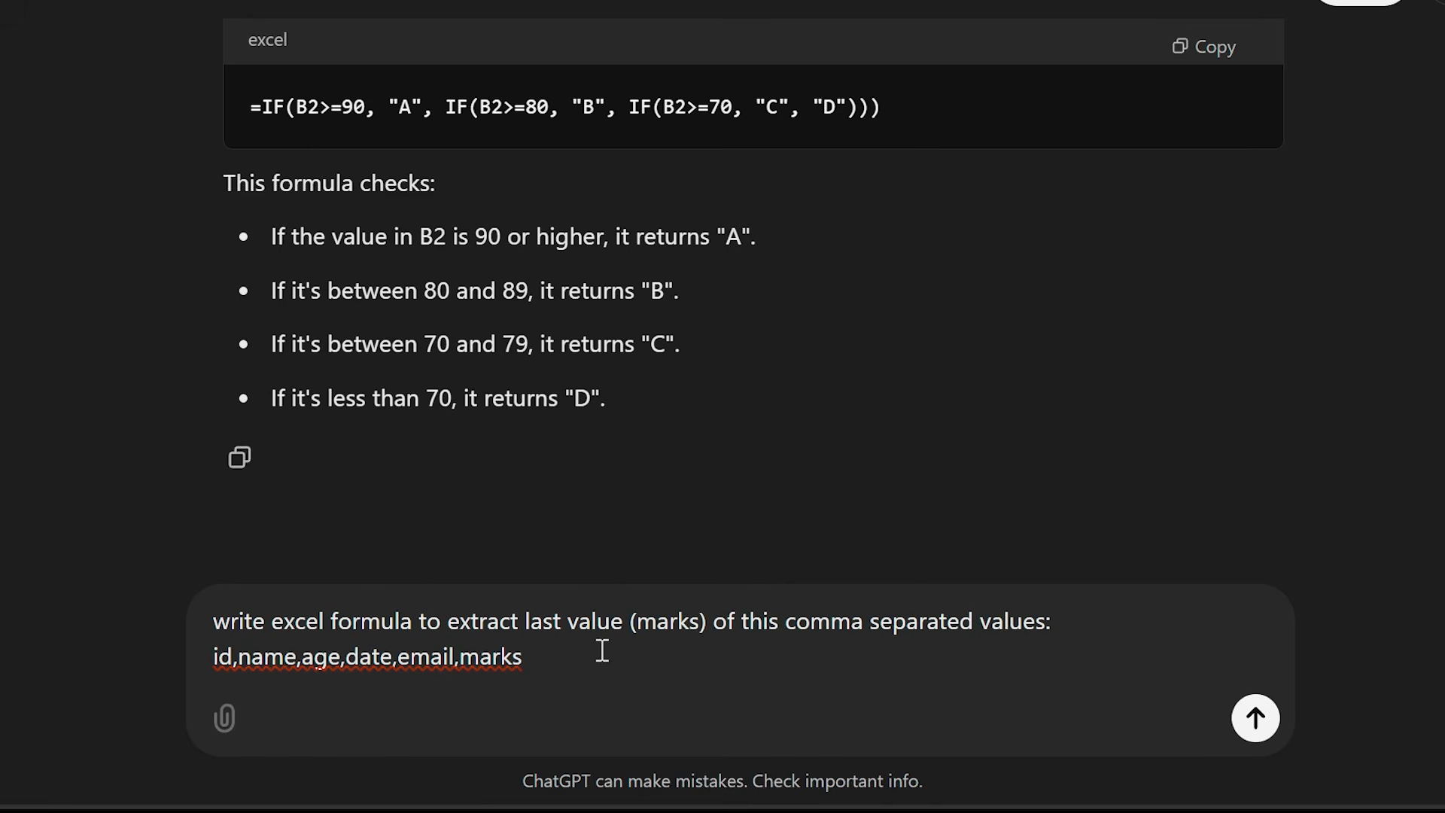
left_click(629, 653)
left_click(1254, 717)
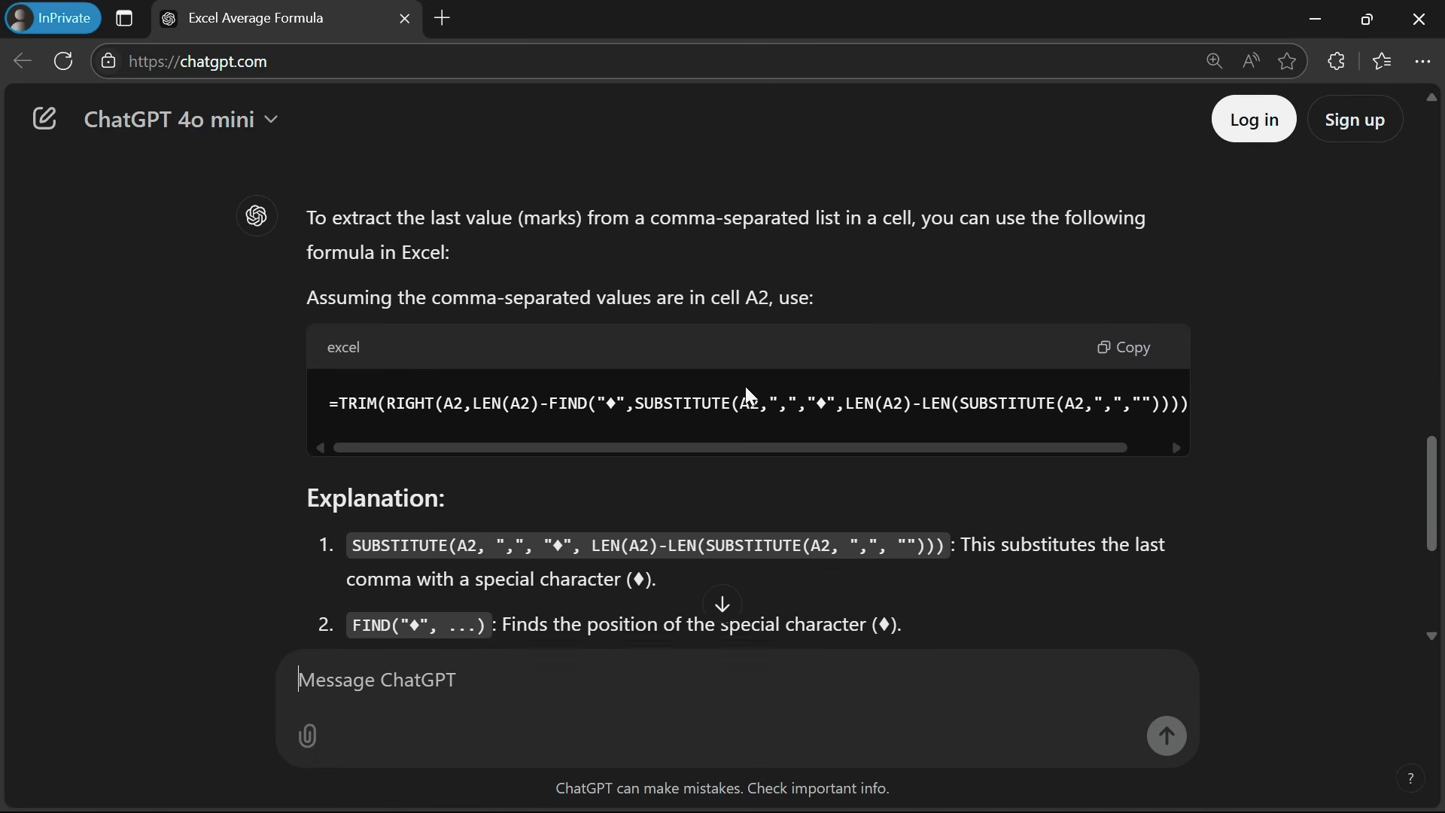
Copy the last-value extraction formula from ChatGPT's answer and switch to the Excel_ChatGPT.xlsx workbook in Excel
scroll(751, 408, "right", 2)
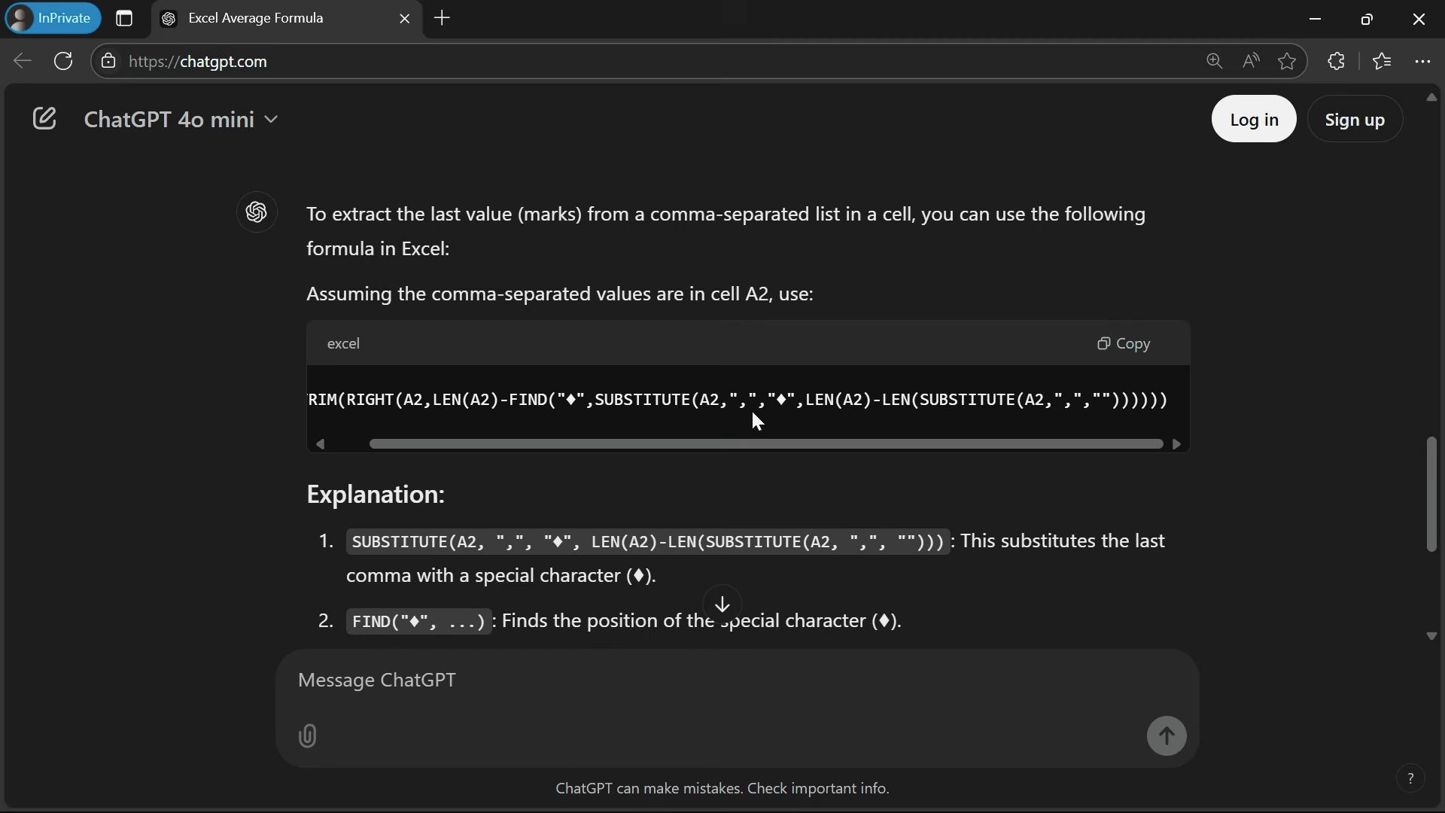
scroll(751, 408, "left", 2)
left_click(1137, 358)
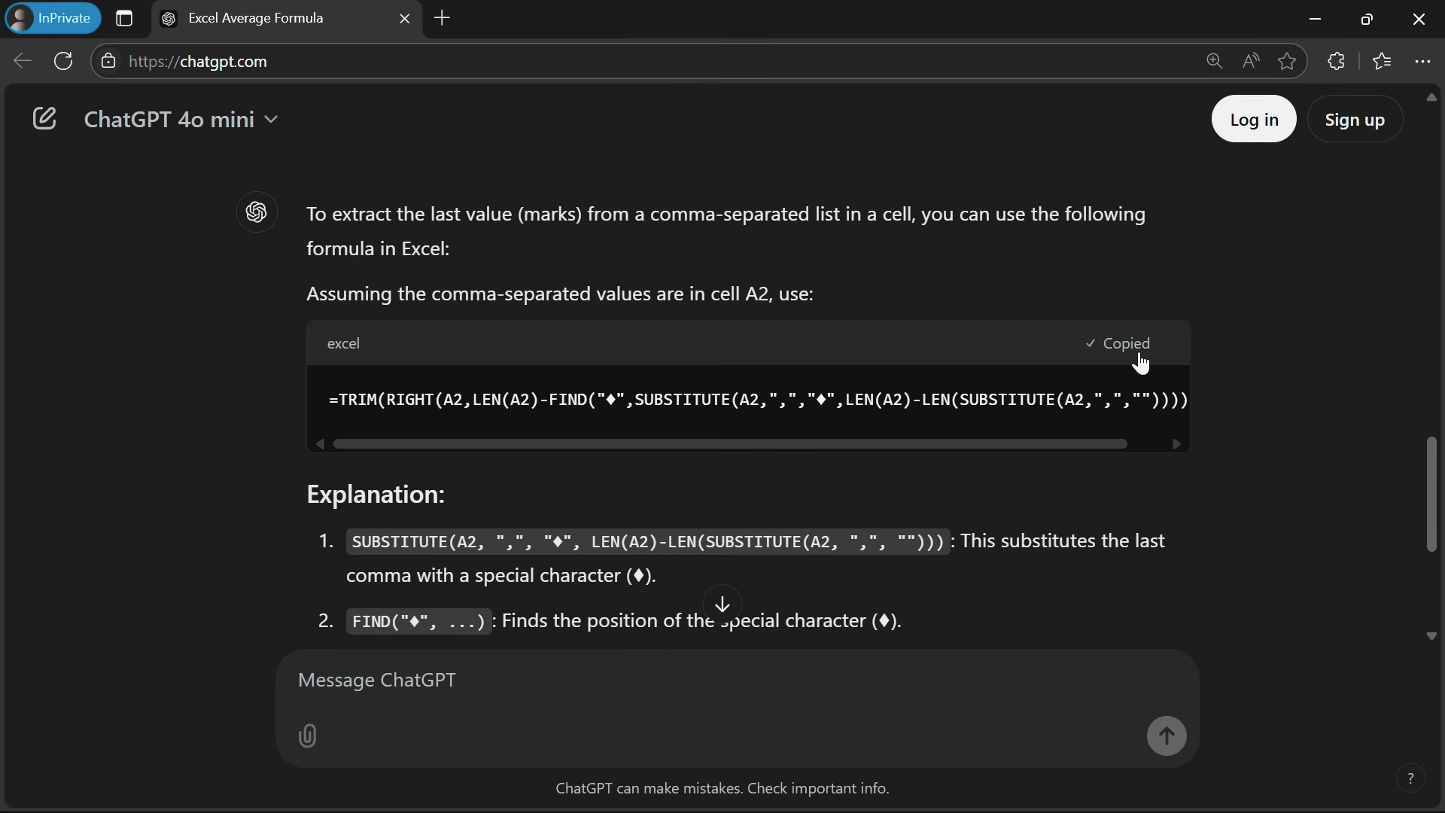
scroll(45, 580, "down", 3)
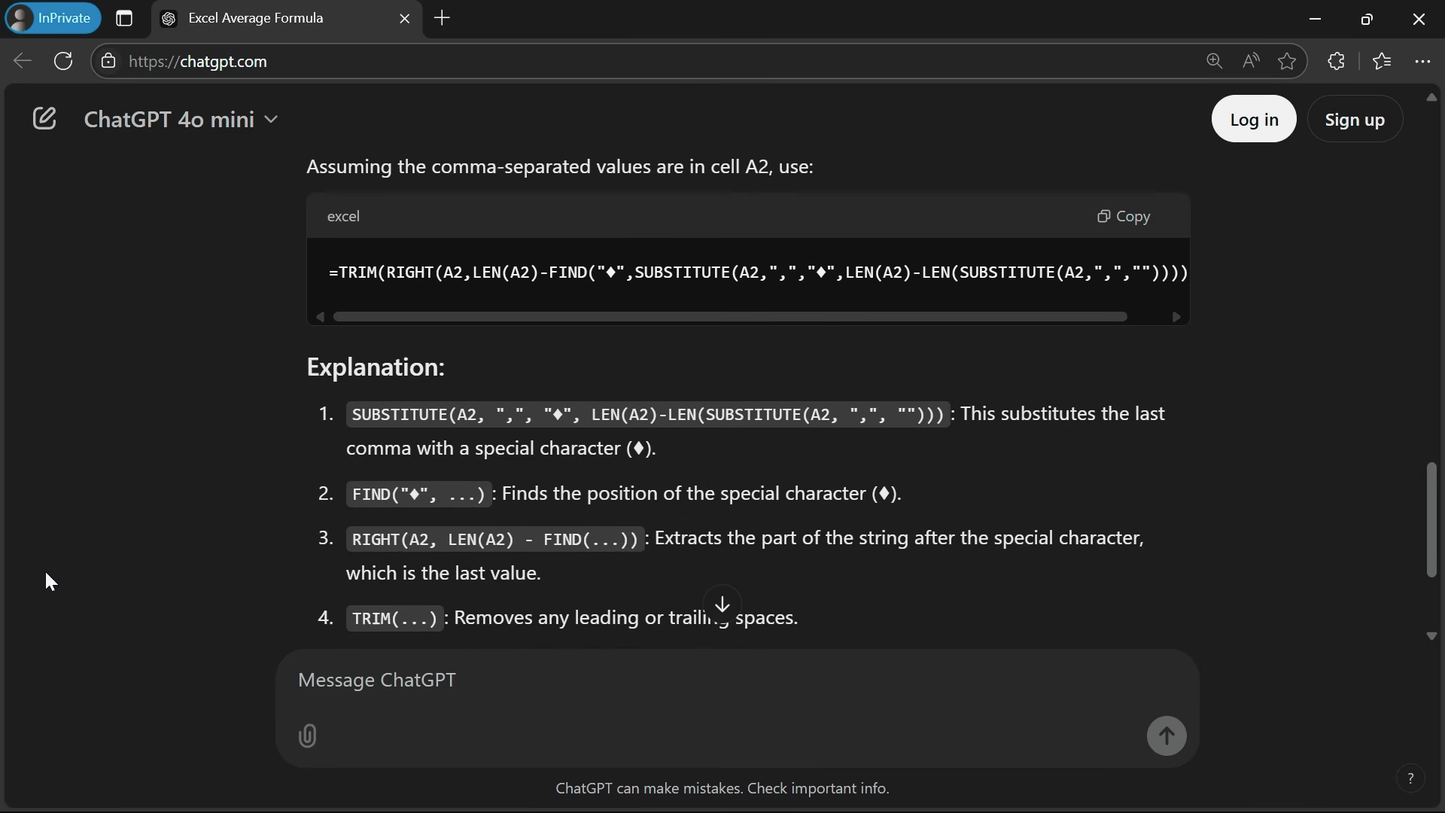
key("alt+Tab")
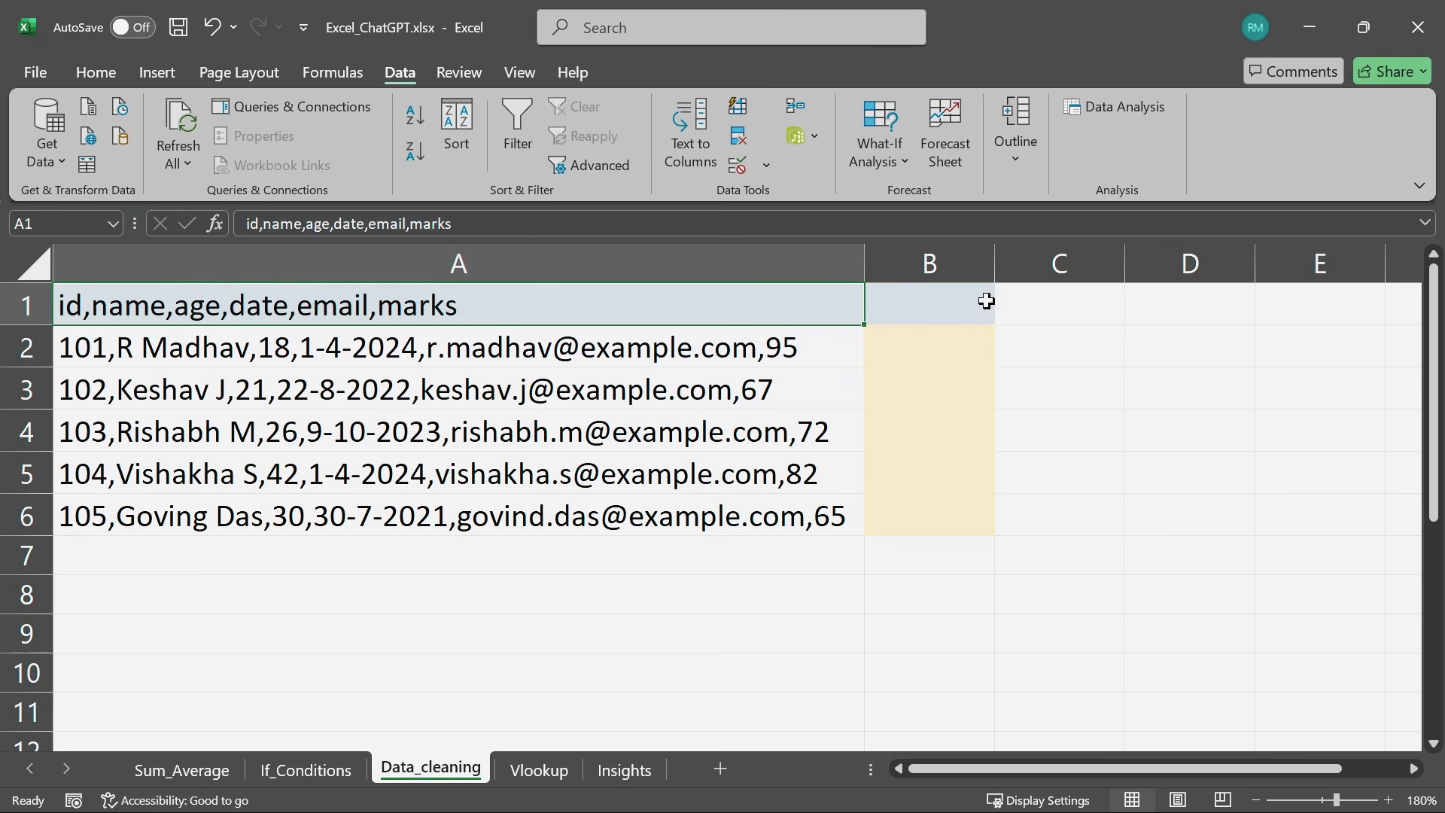
Put the copied formula in cell B2 of the Data_cleaning sheet and fill it down to B6
left_click(918, 303)
left_click(882, 346)
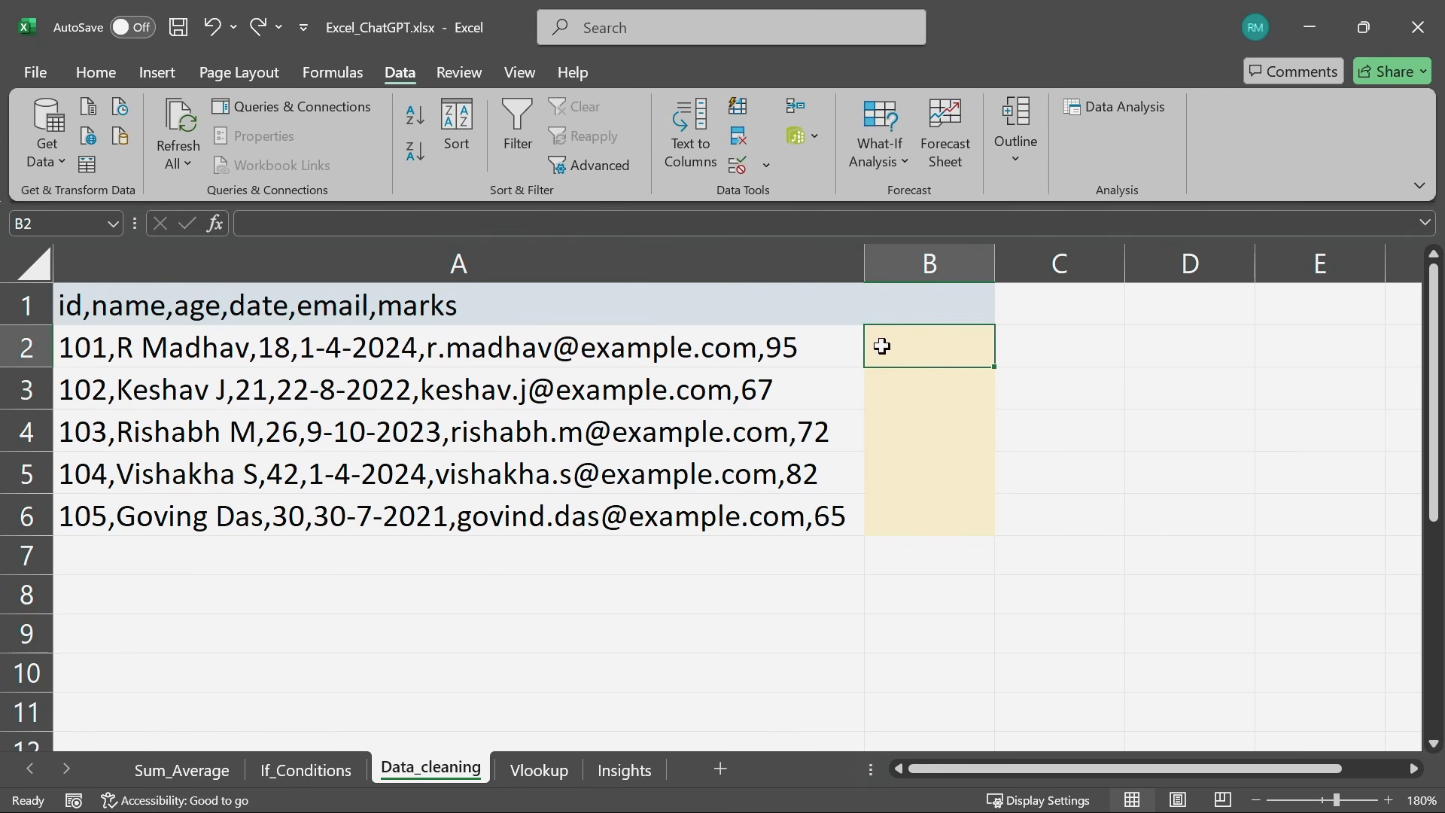
key("ctrl+v")
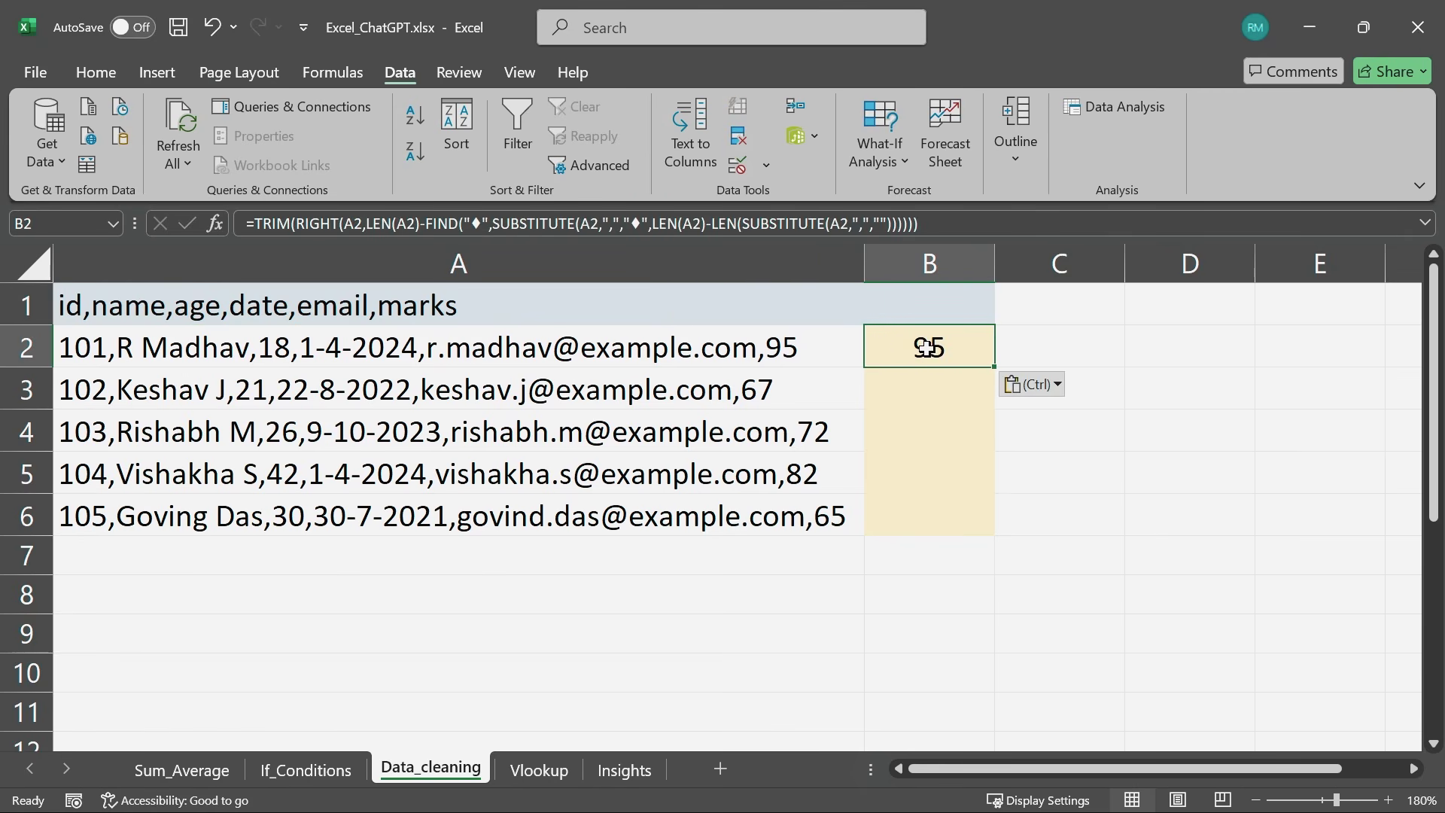
double_click(994, 363)
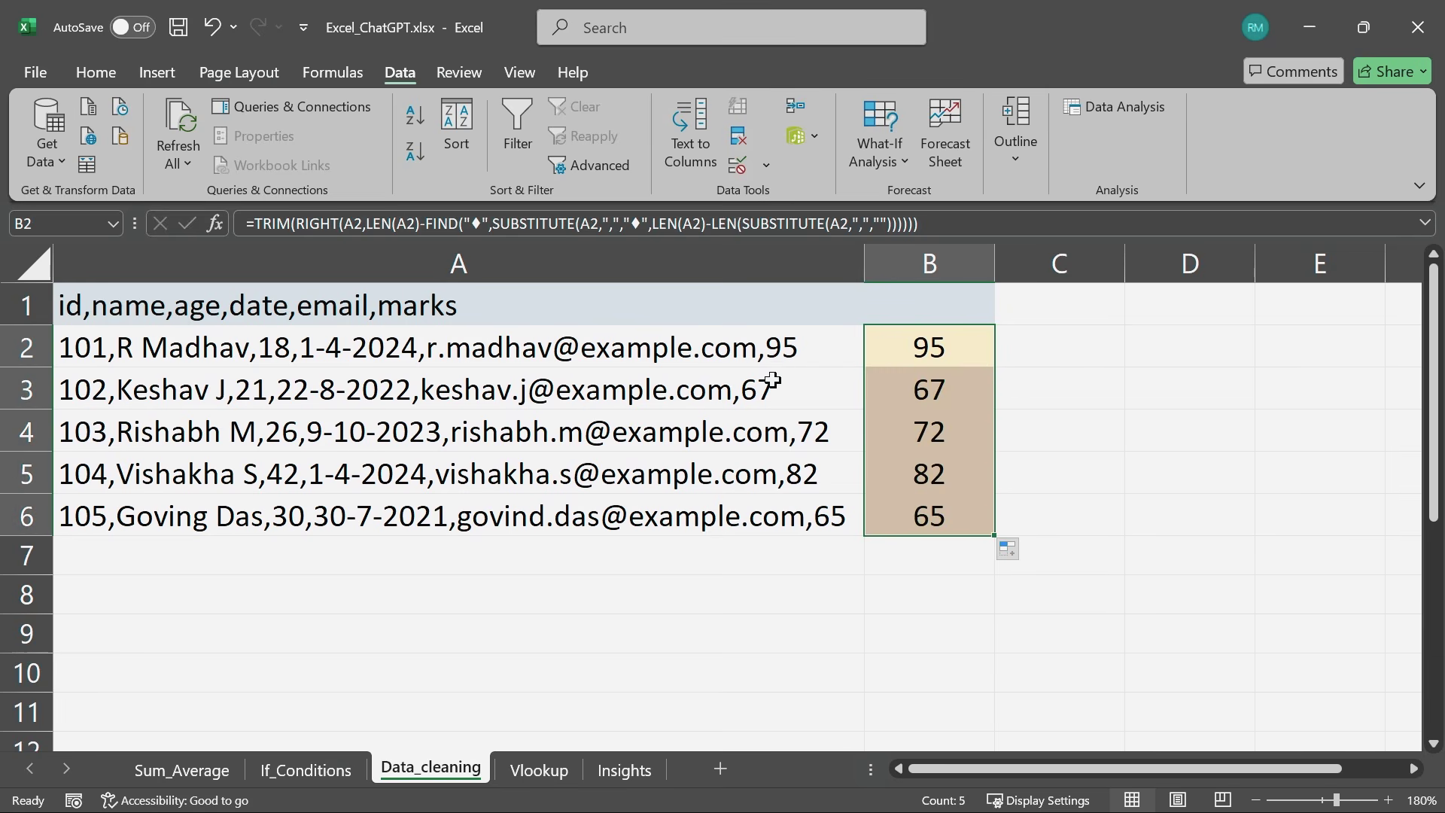
left_click(792, 351)
left_click(792, 380)
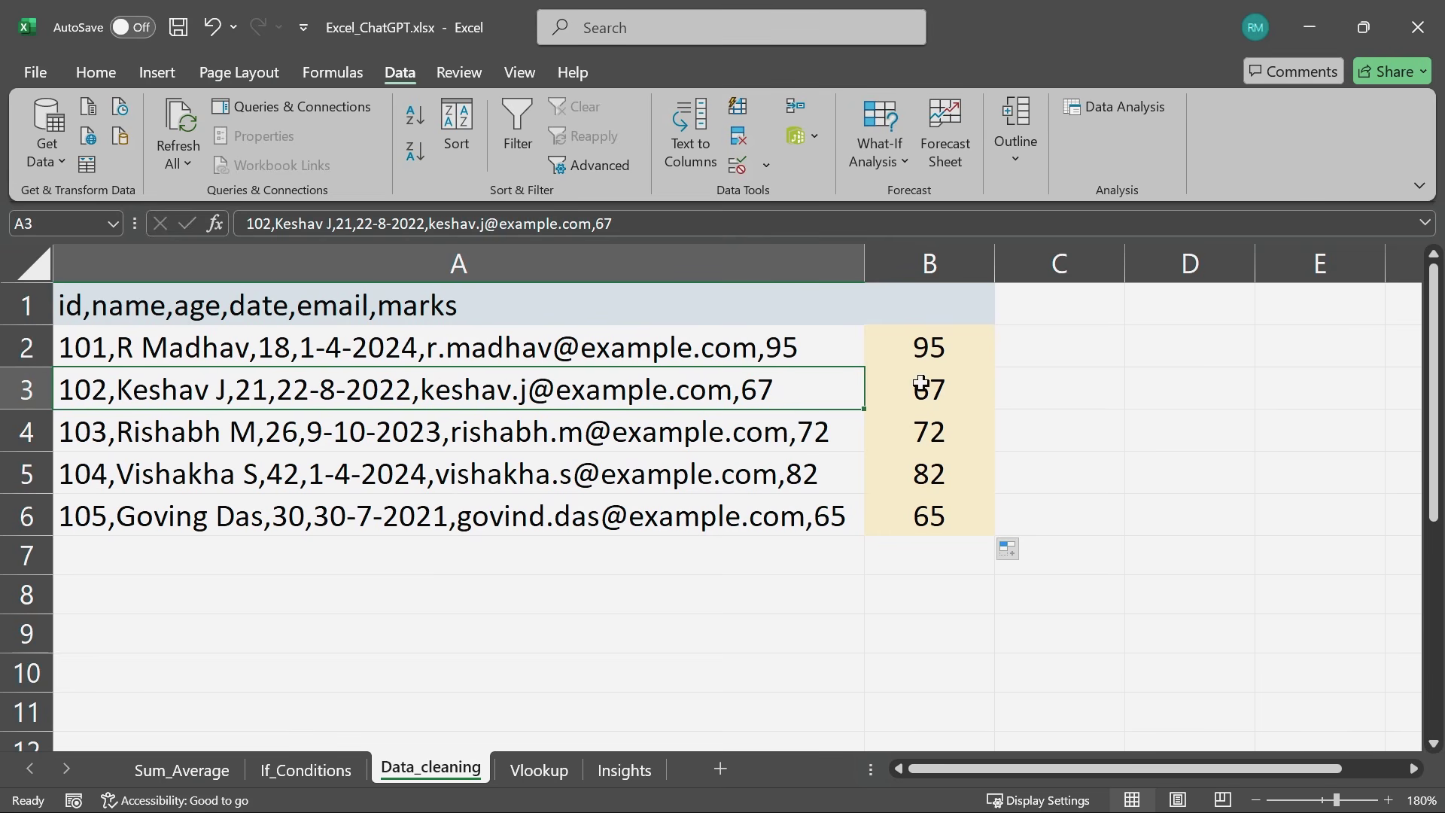
Enter the header "marks" in cell B1 above the extracted values
left_click(915, 303)
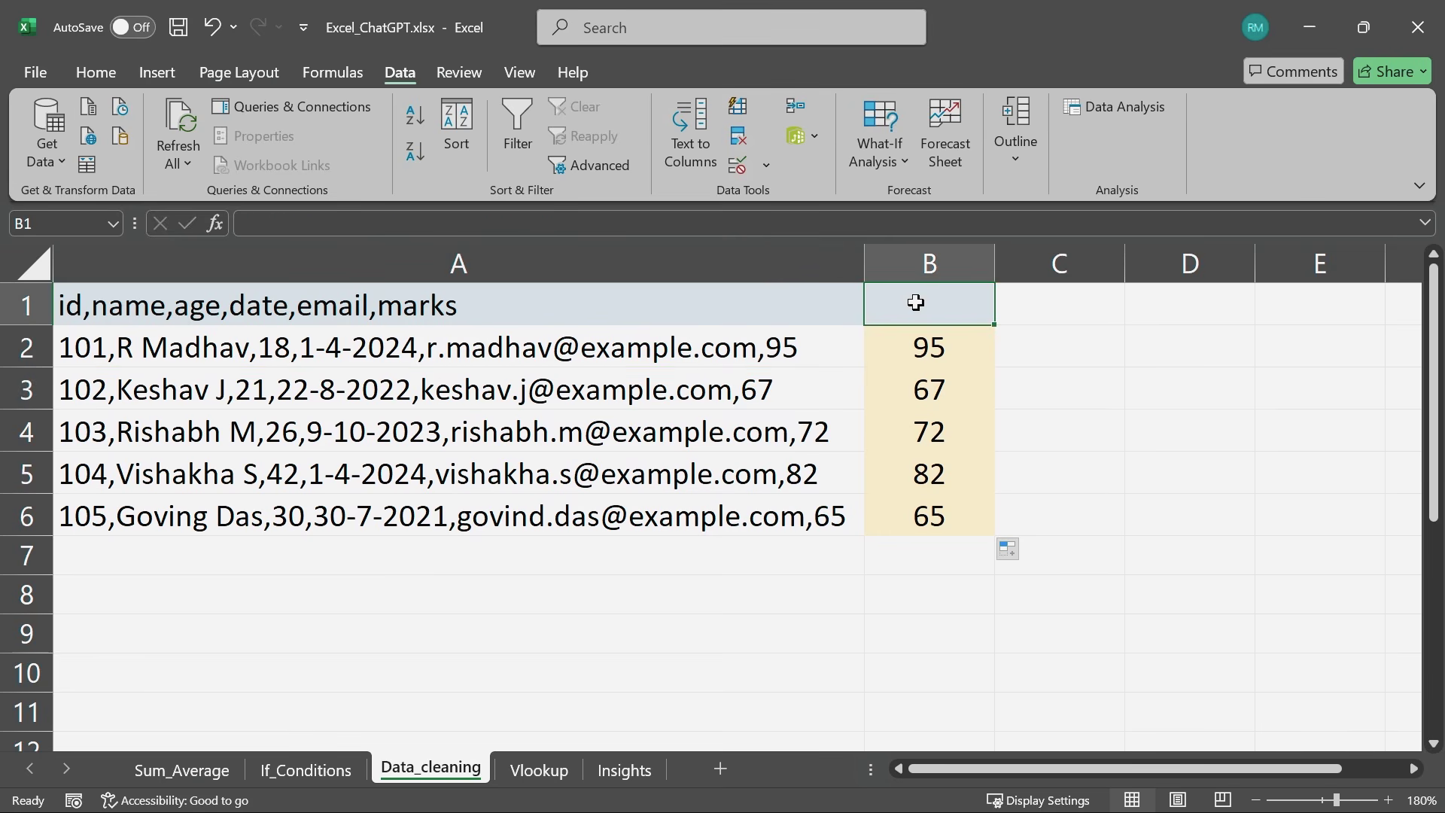
type("marks")
key("Return")
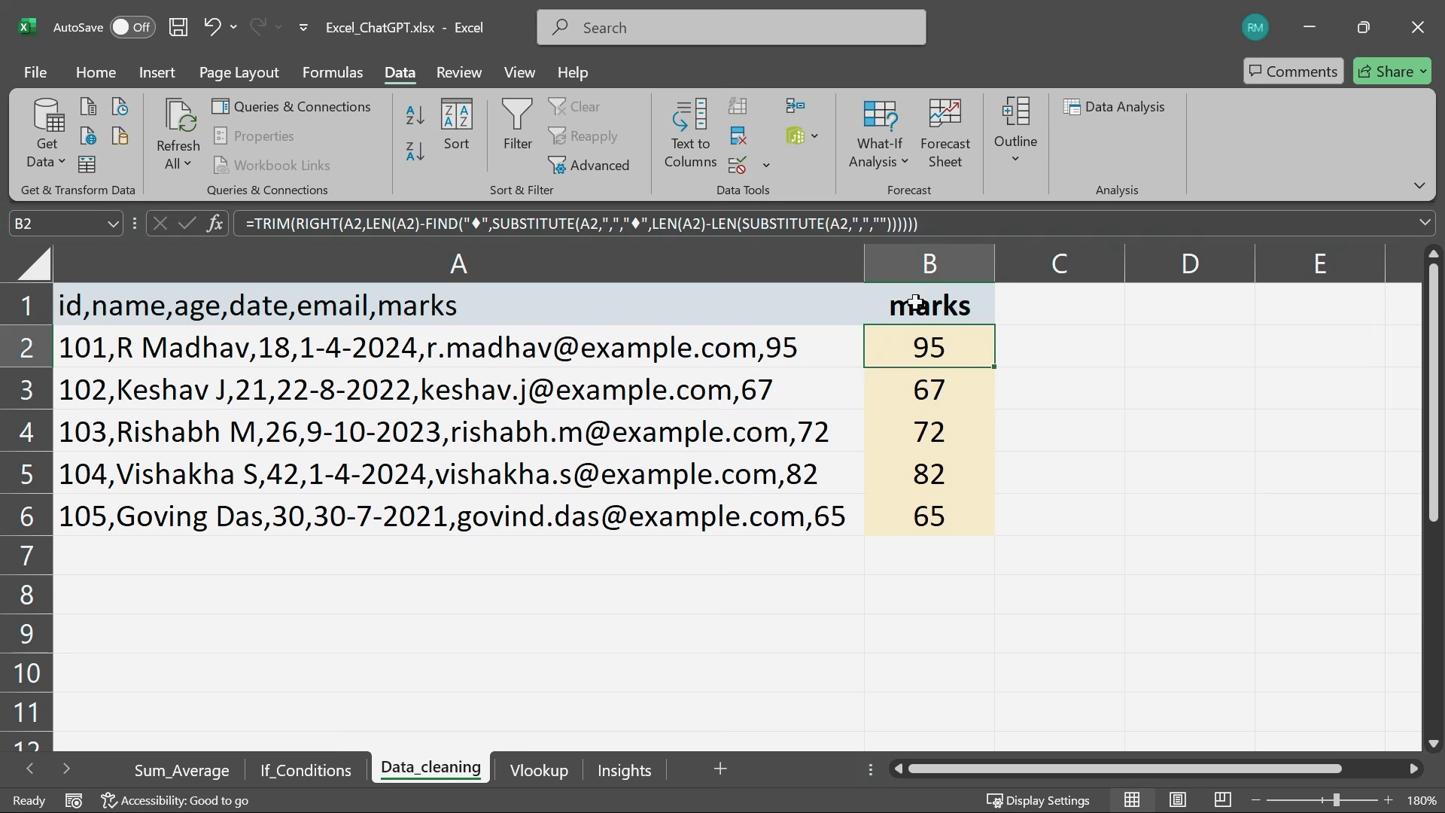
key("Down")
key("Down")
left_click(915, 302)
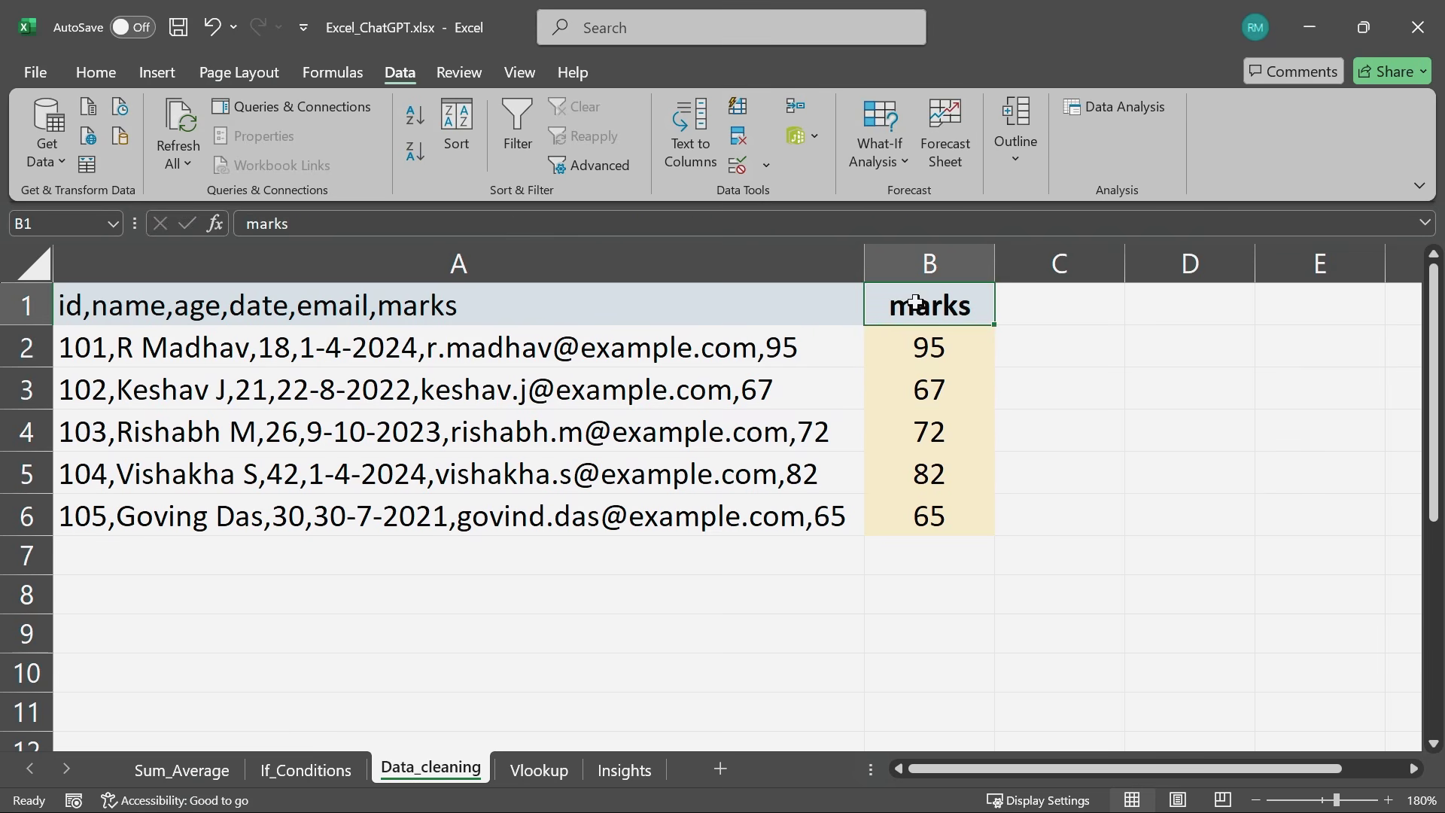
key("Down")
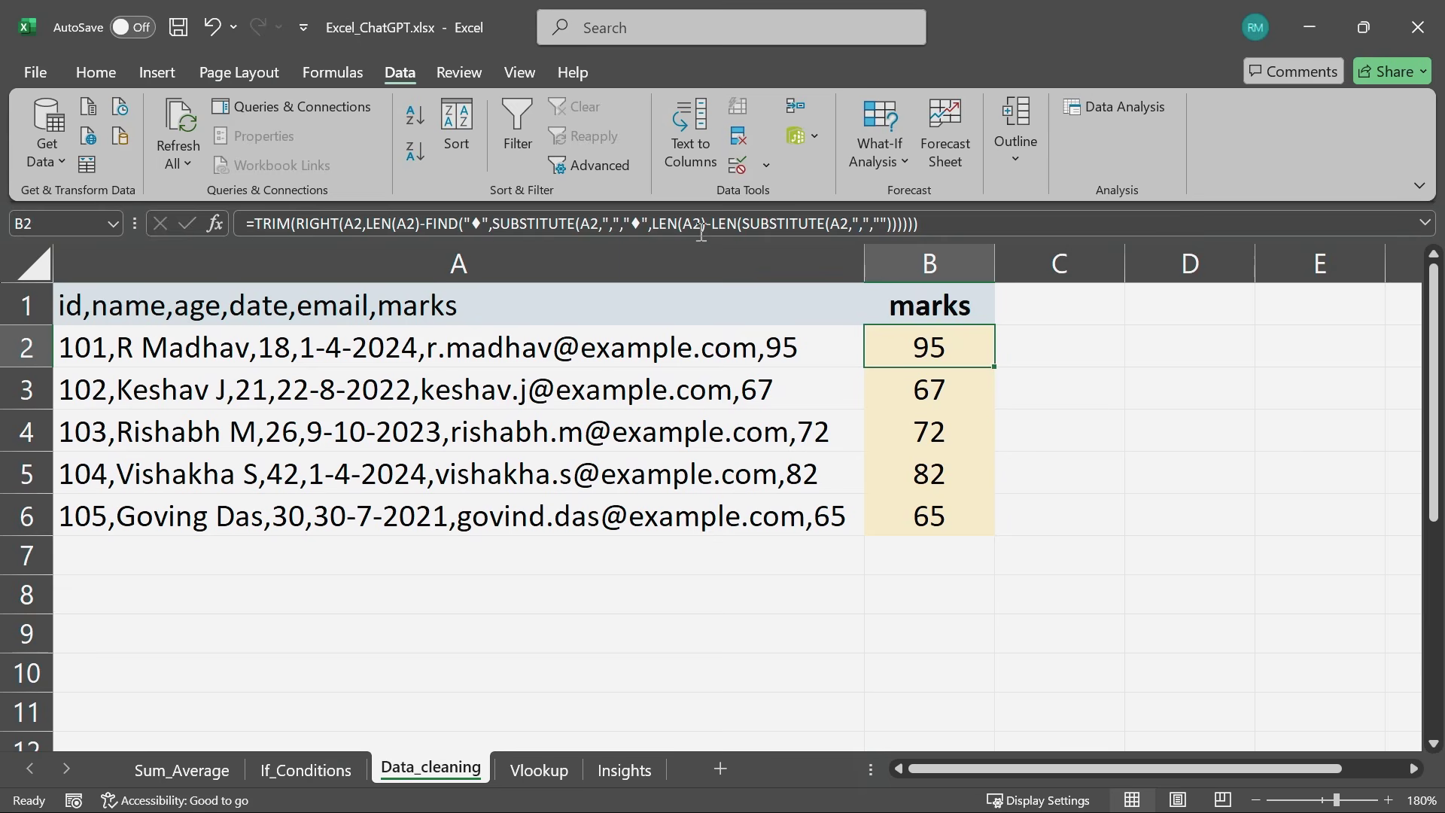
Compare the A2 reference in ChatGPT's formula with cells A2 and B2 in the Excel sheet
key("alt+Tab")
scroll(692, 406, "up", 3)
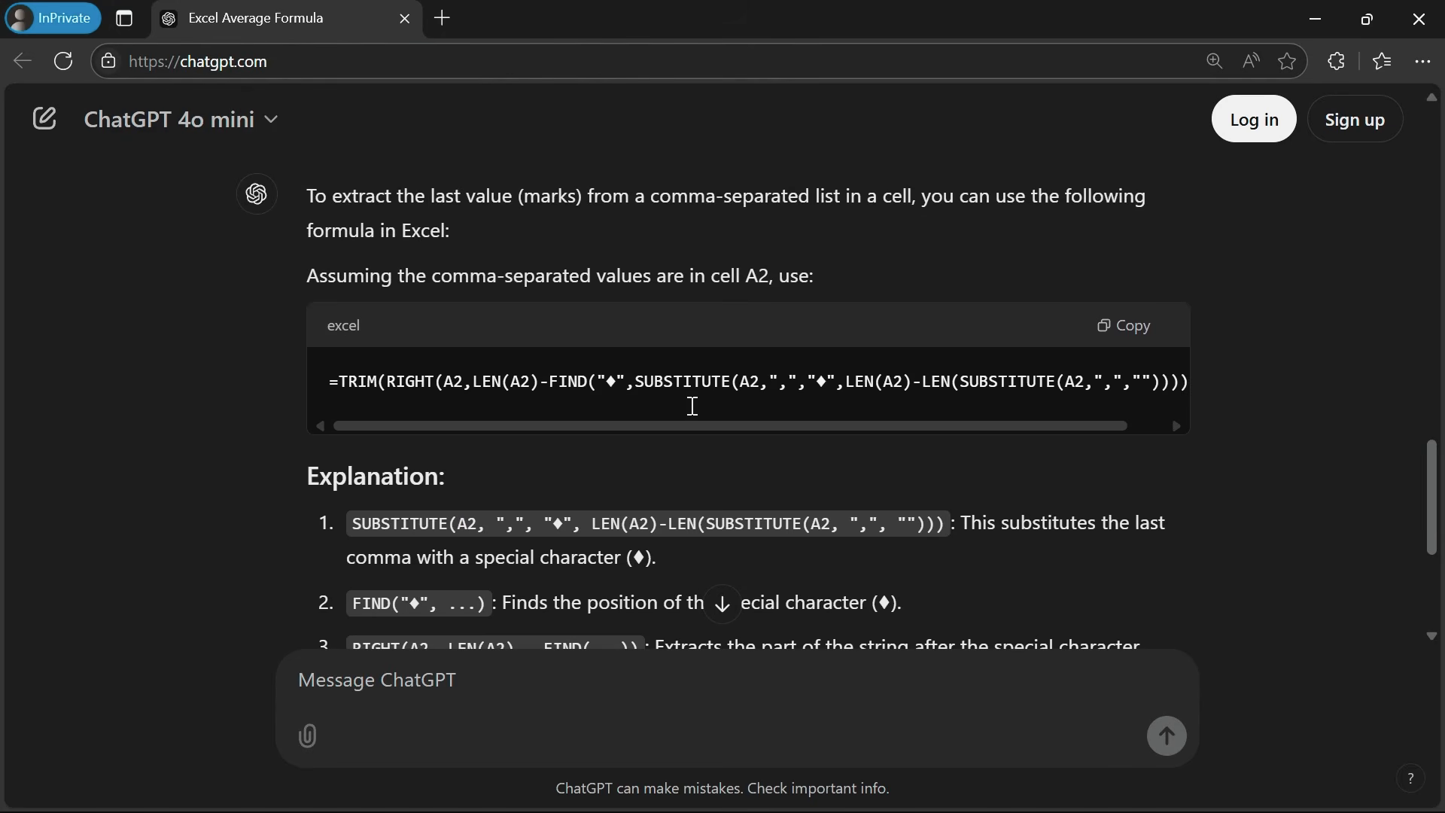
double_click(450, 382)
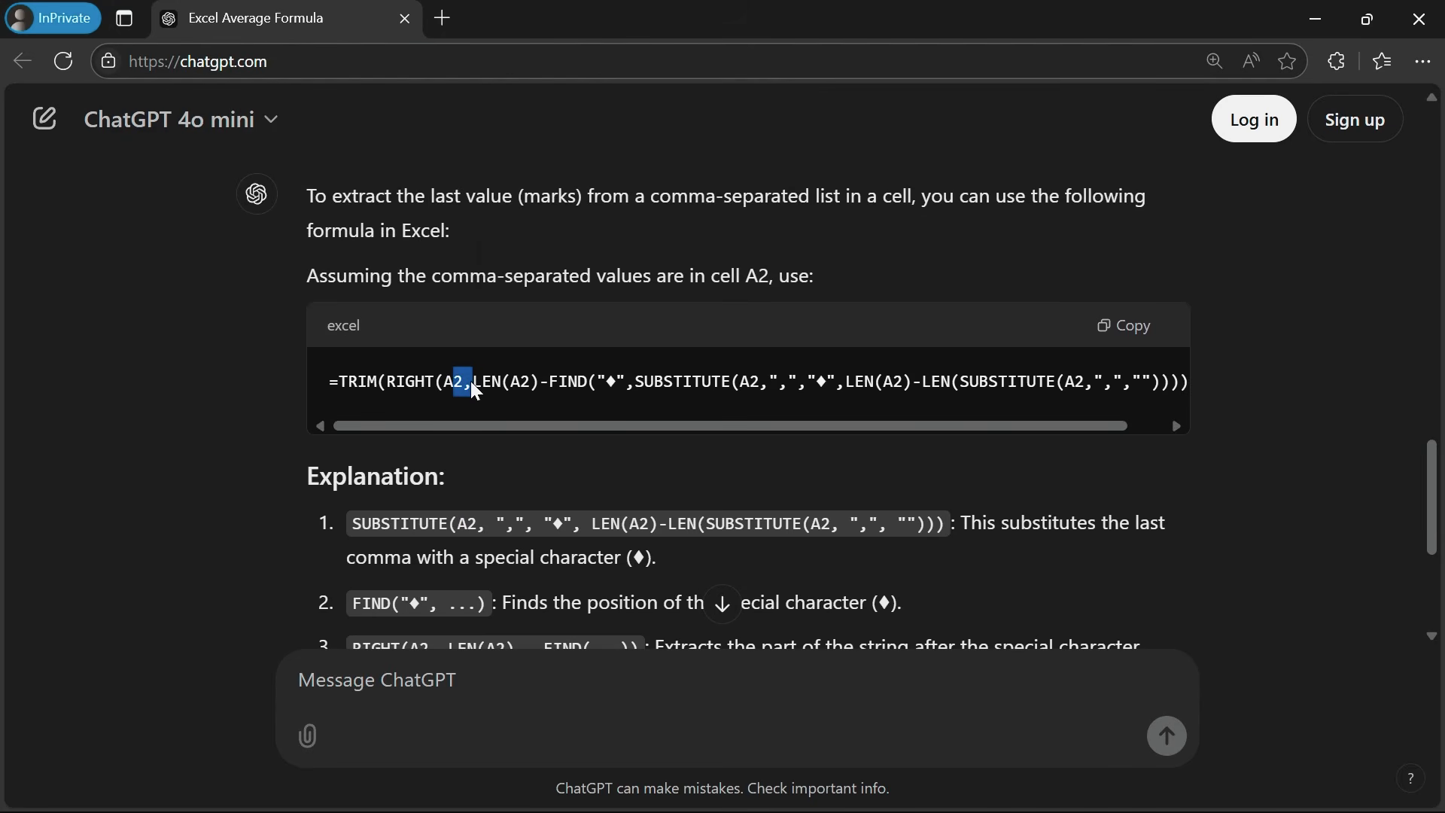
key("alt+Tab")
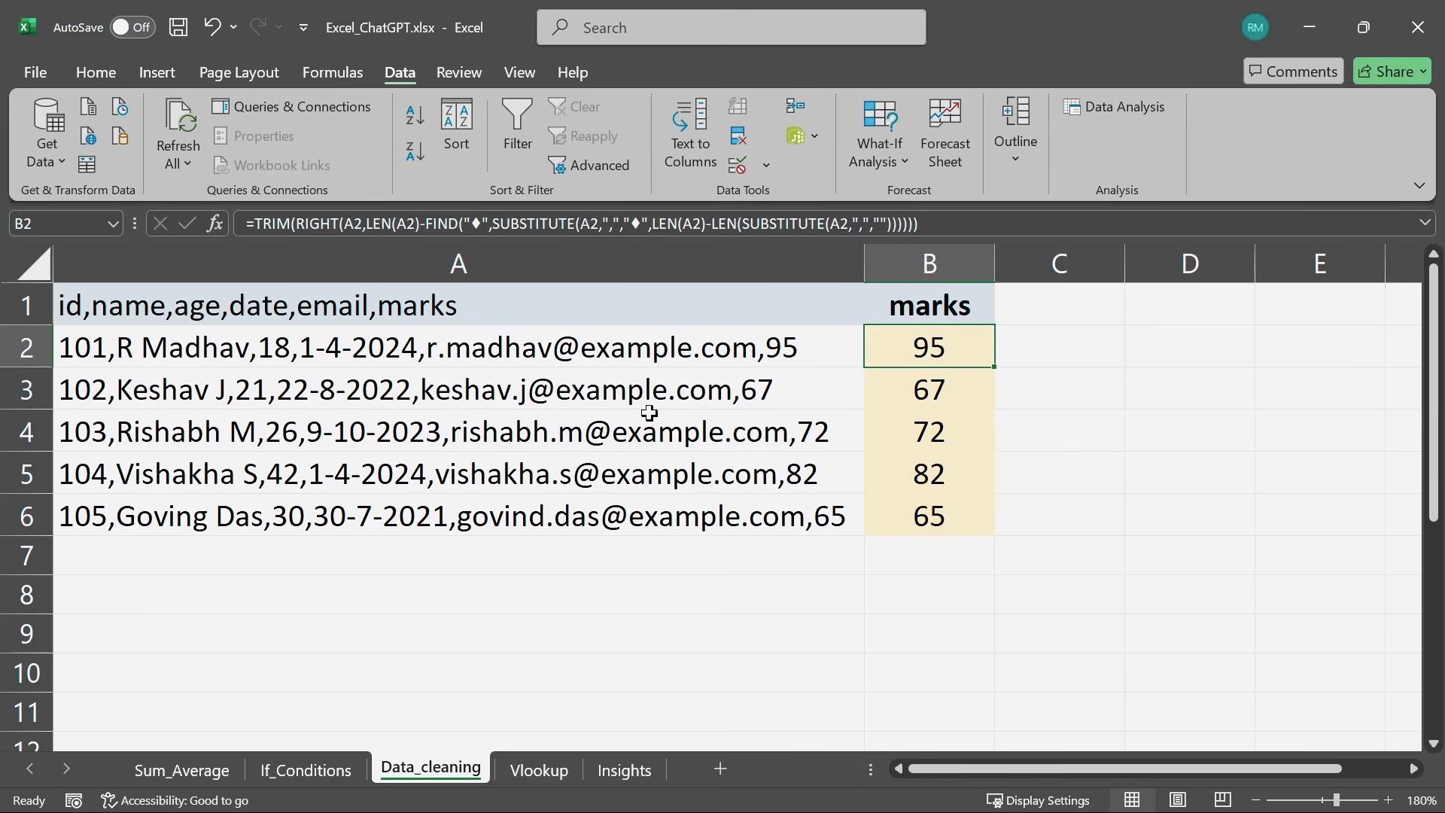
left_click(338, 350)
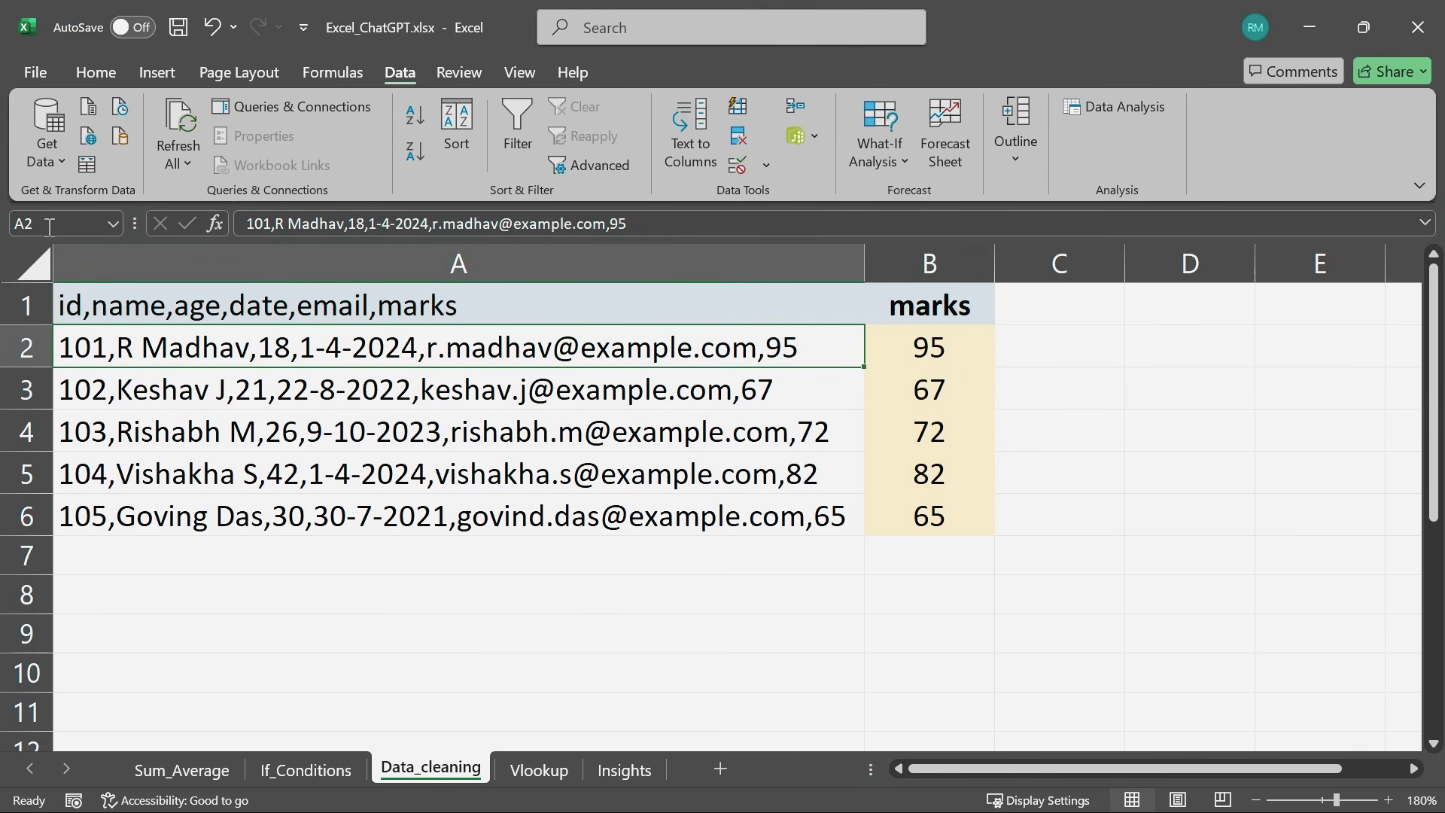
left_click(916, 344)
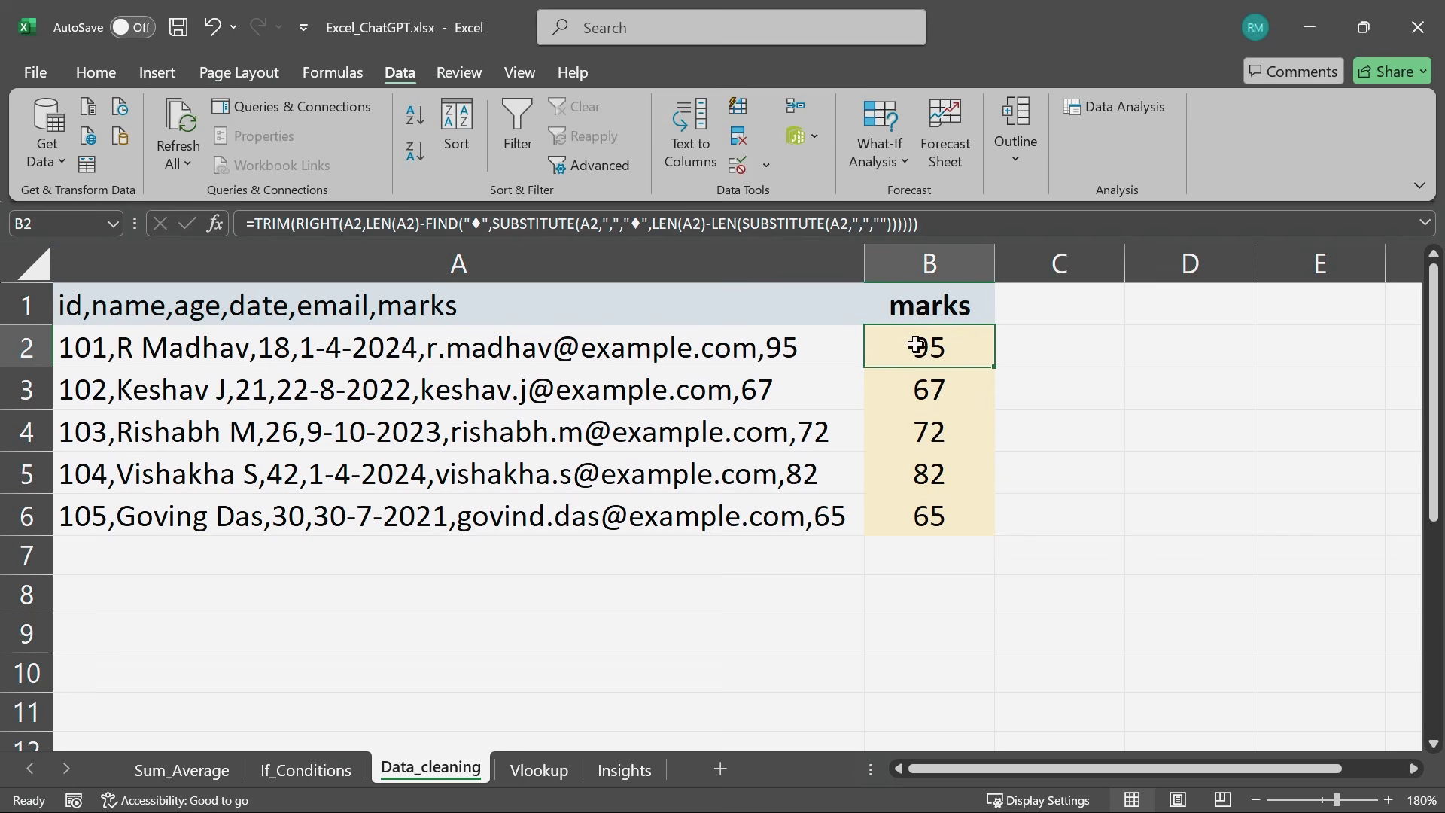
Switch to ChatGPT, send the follow-up "value is in cell B2" and copy the adjusted formula from its answer
key("alt+Tab")
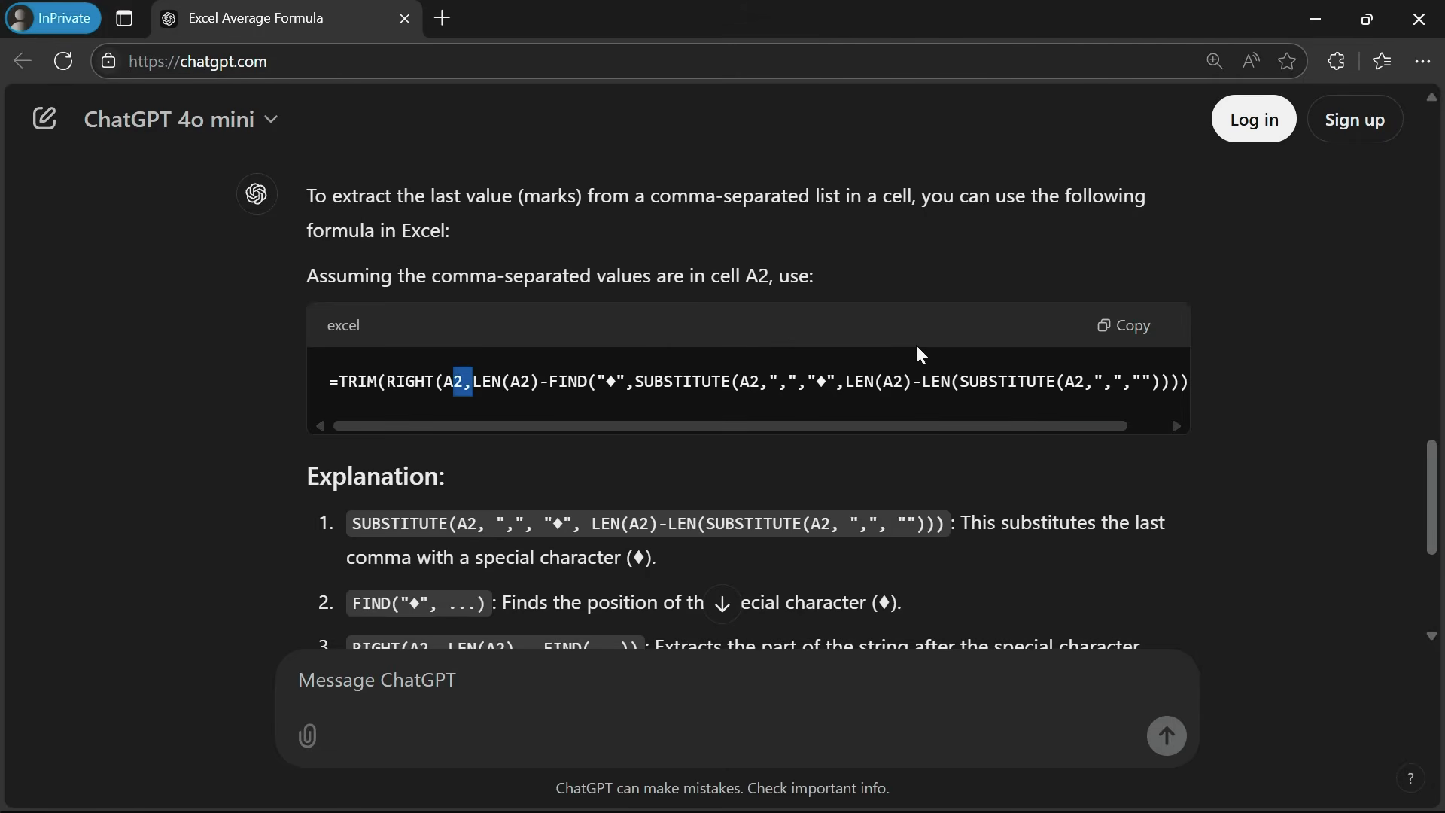
scroll(736, 447, "up", 4)
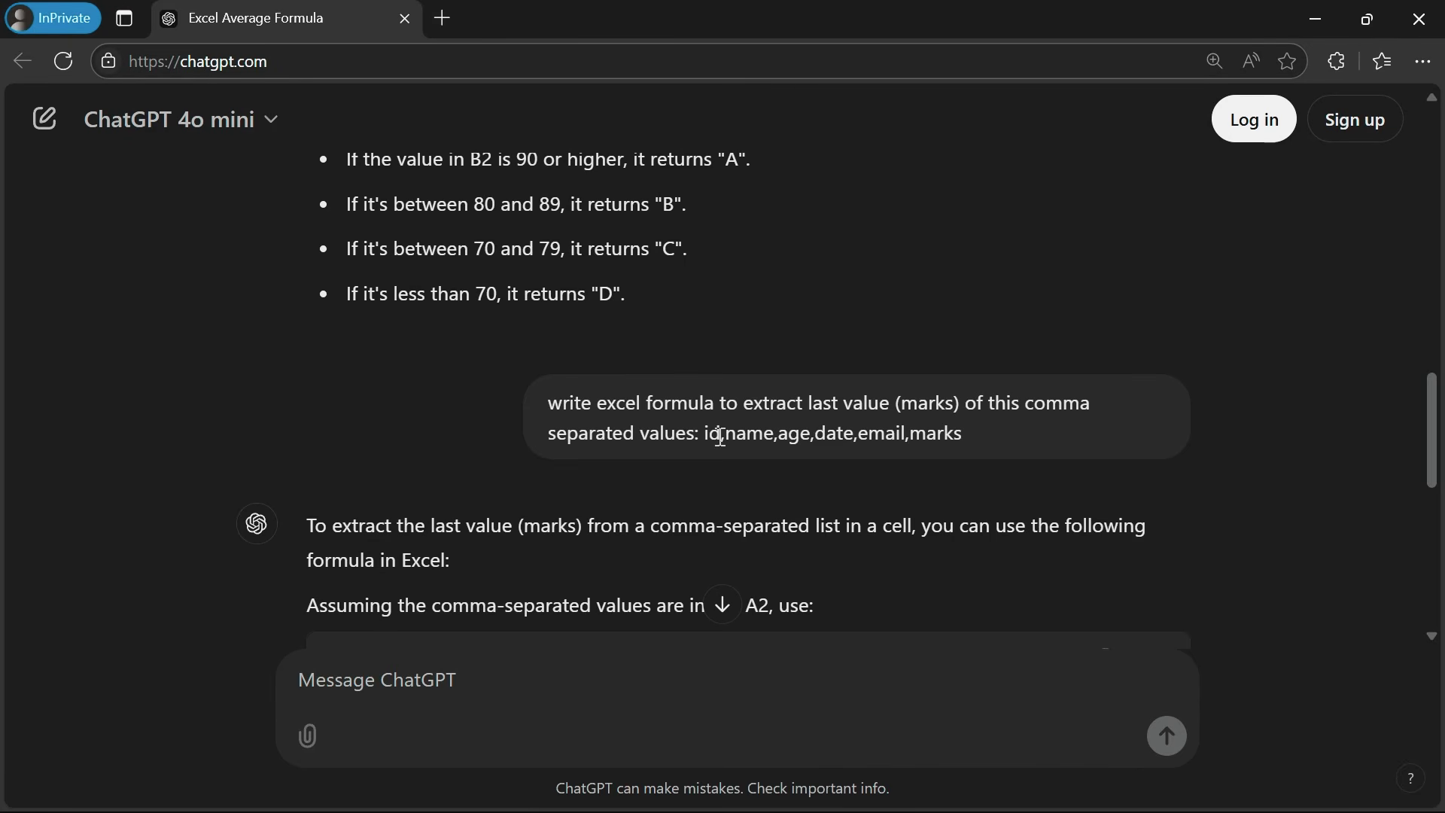
left_click_drag(720, 435, 1037, 425)
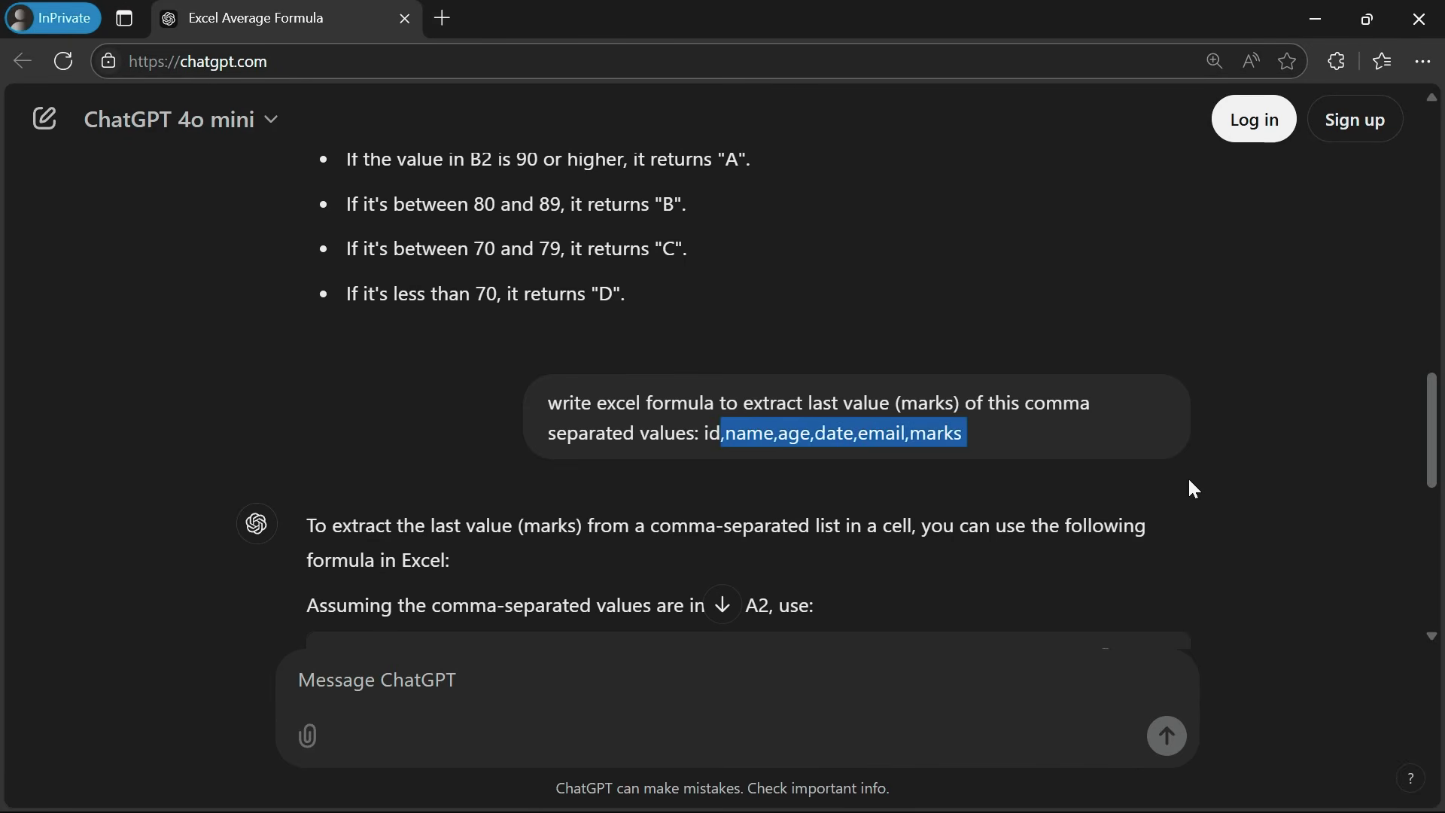
scroll(1188, 481, "down", 2)
left_click(449, 686)
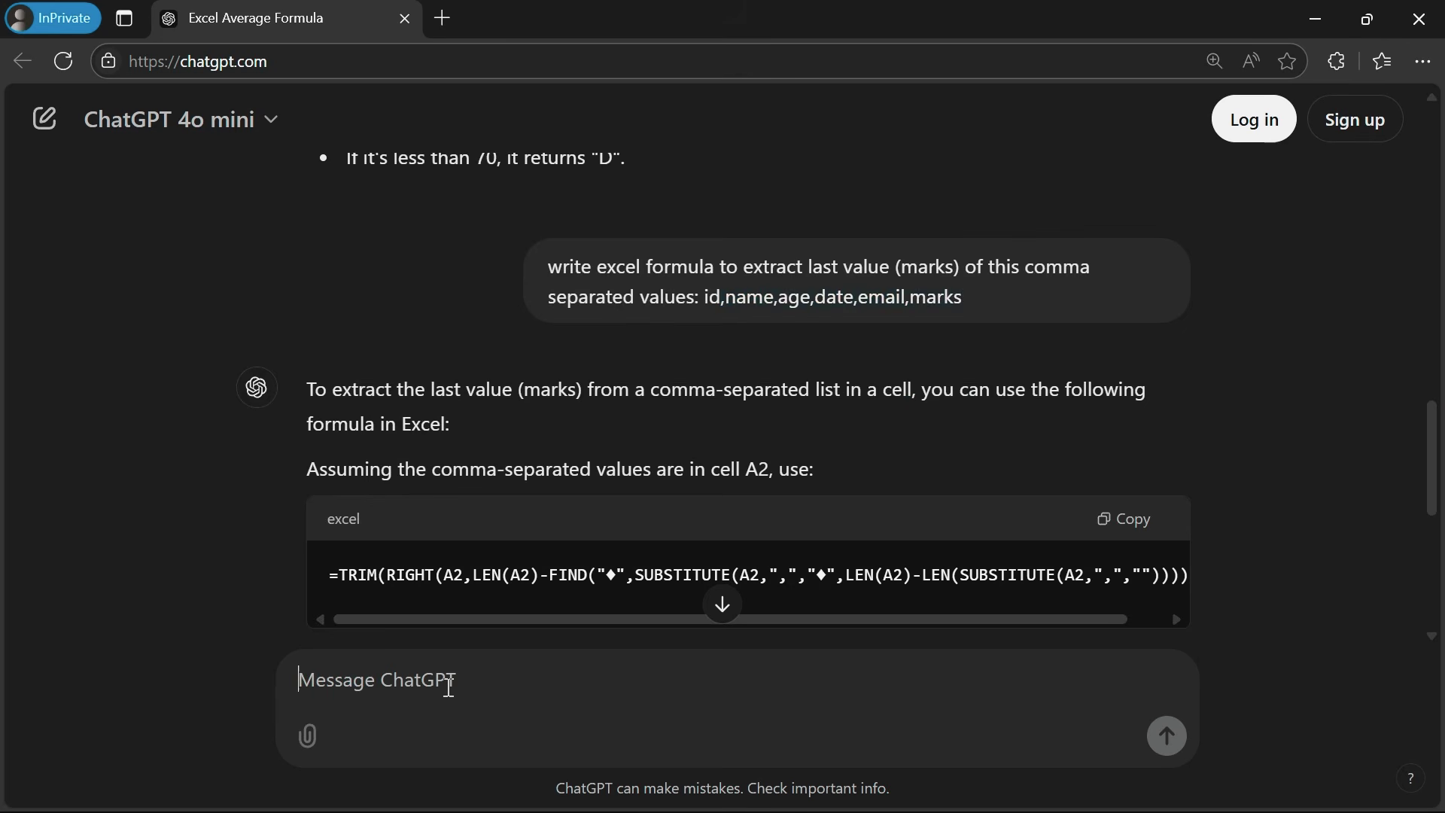
type("value is in cell B2")
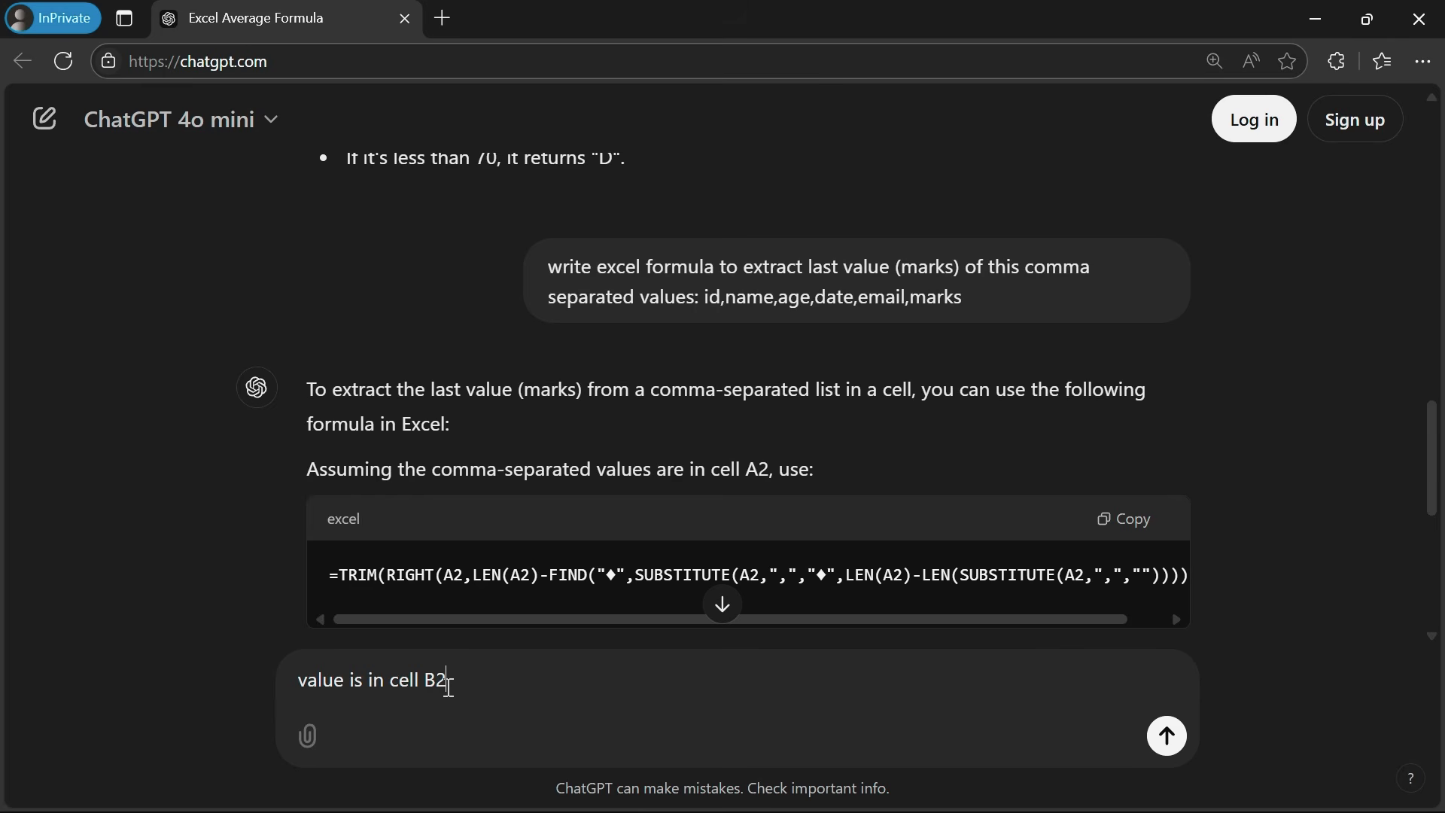
key("Return")
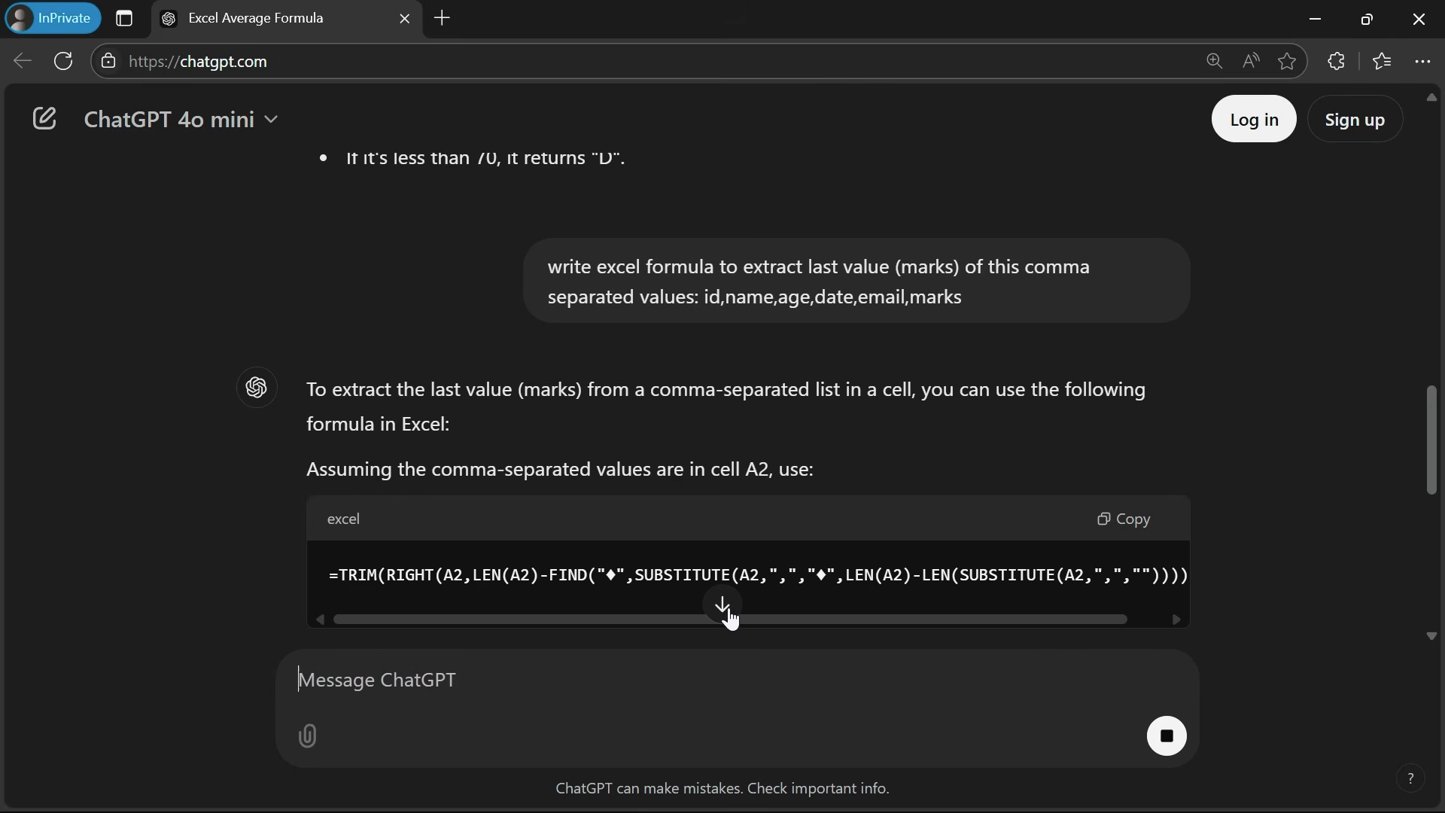
left_click(723, 605)
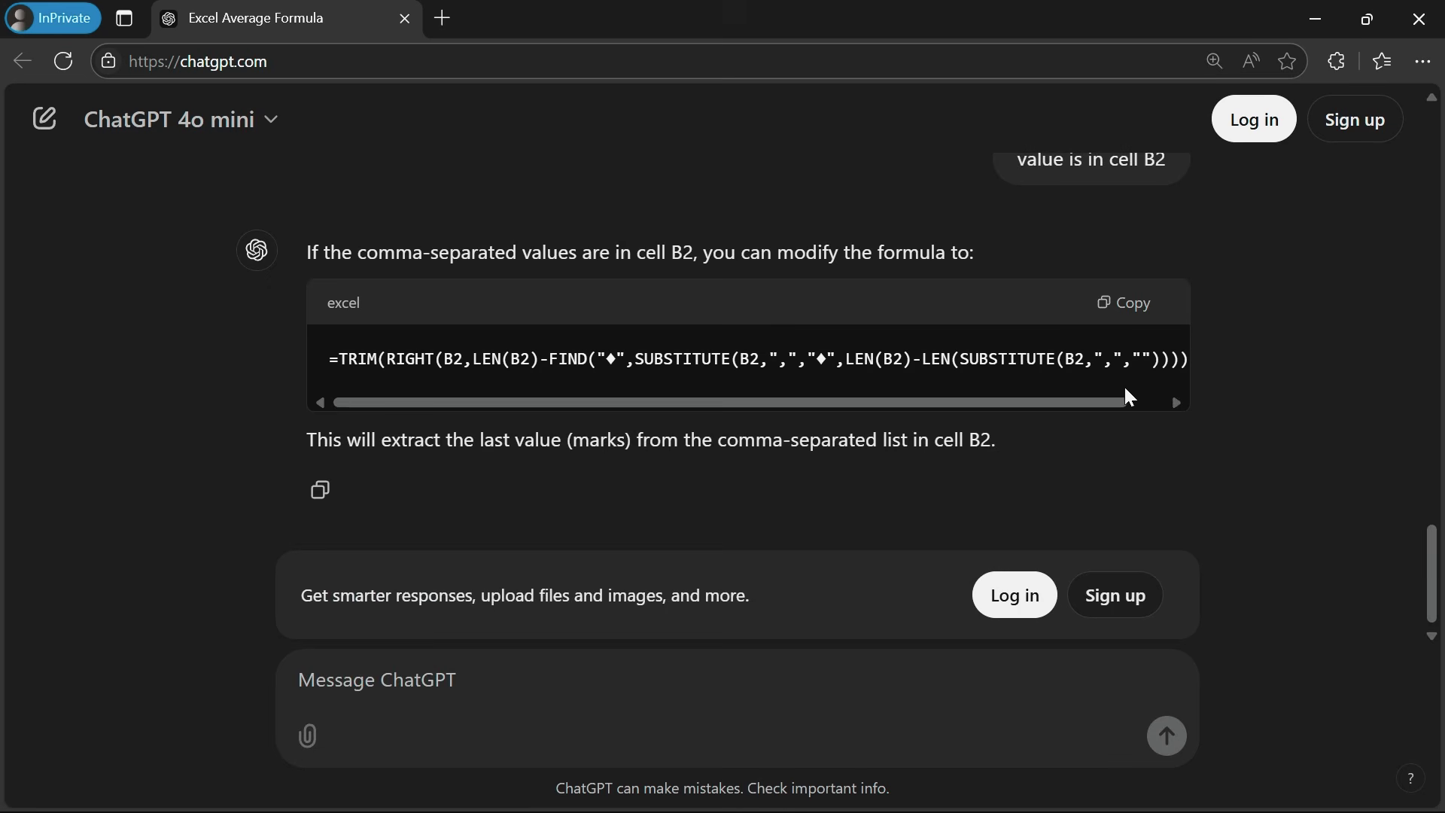
left_click(1127, 301)
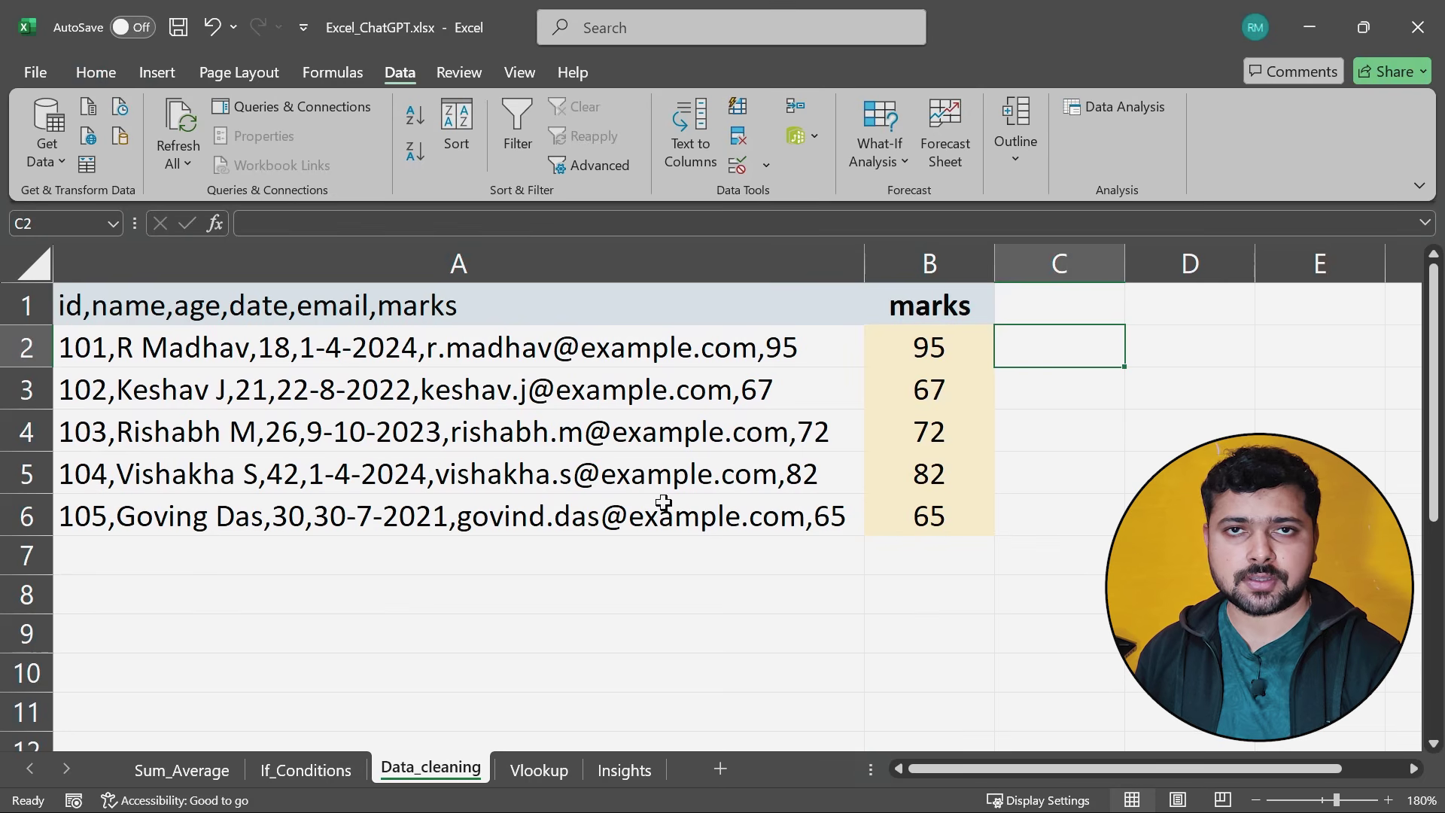
Open the Vlookup sheet in Excel and examine the fruit price table A1:B6 and the lookup cells D3 and E3
left_click(542, 770)
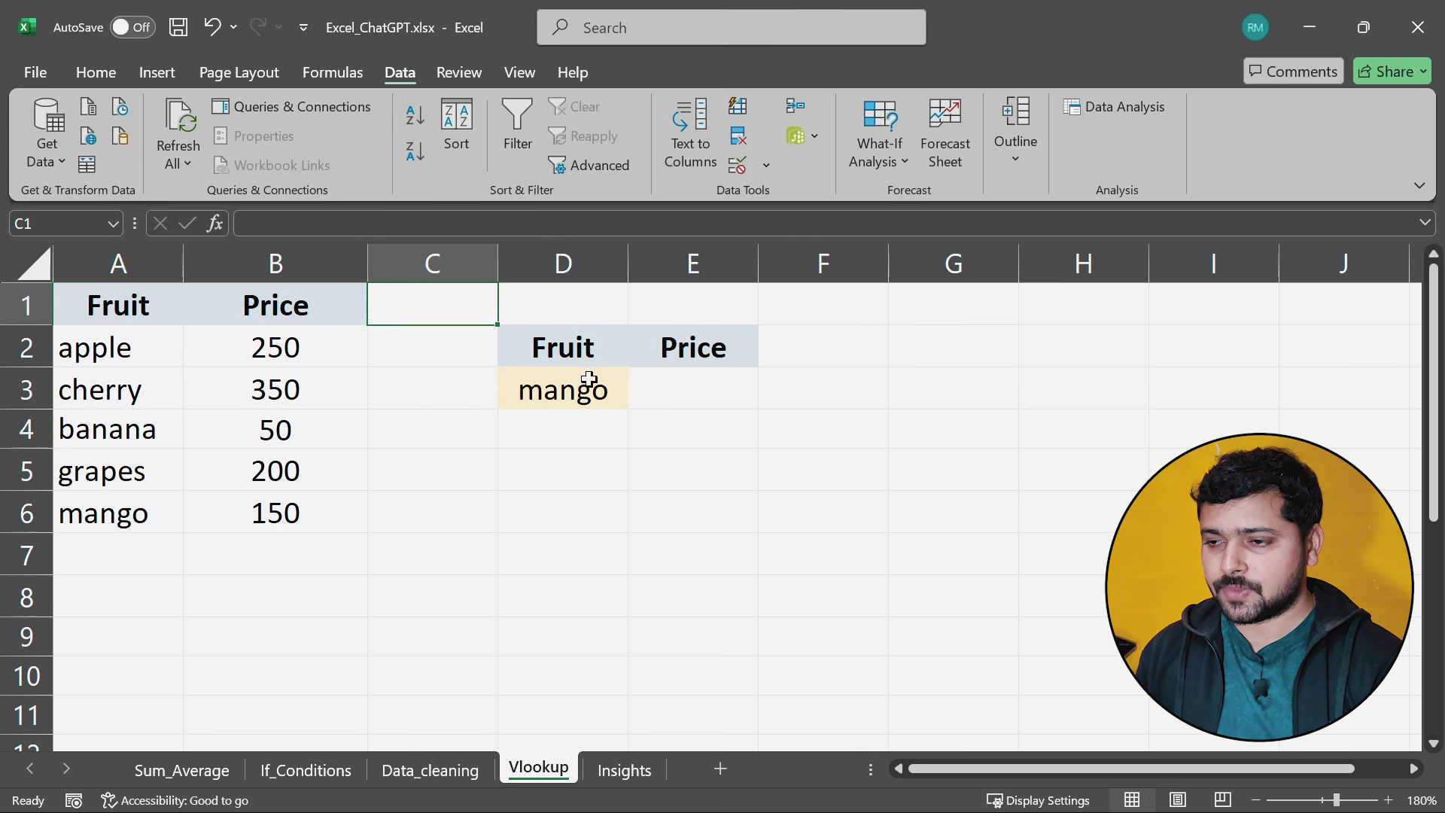
left_click_drag(128, 312, 256, 510)
left_click(676, 395)
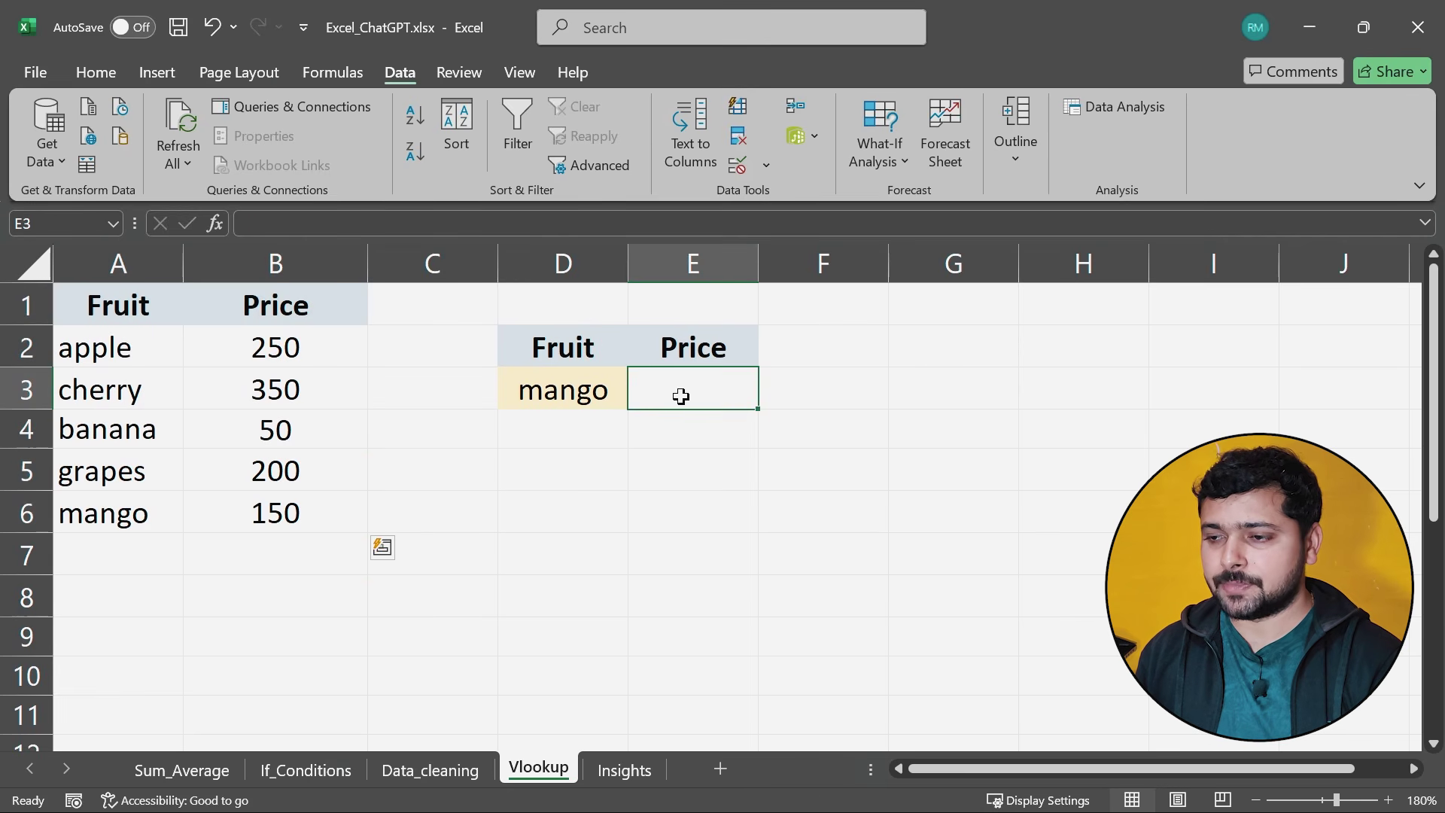
left_click(606, 391)
left_click(674, 396)
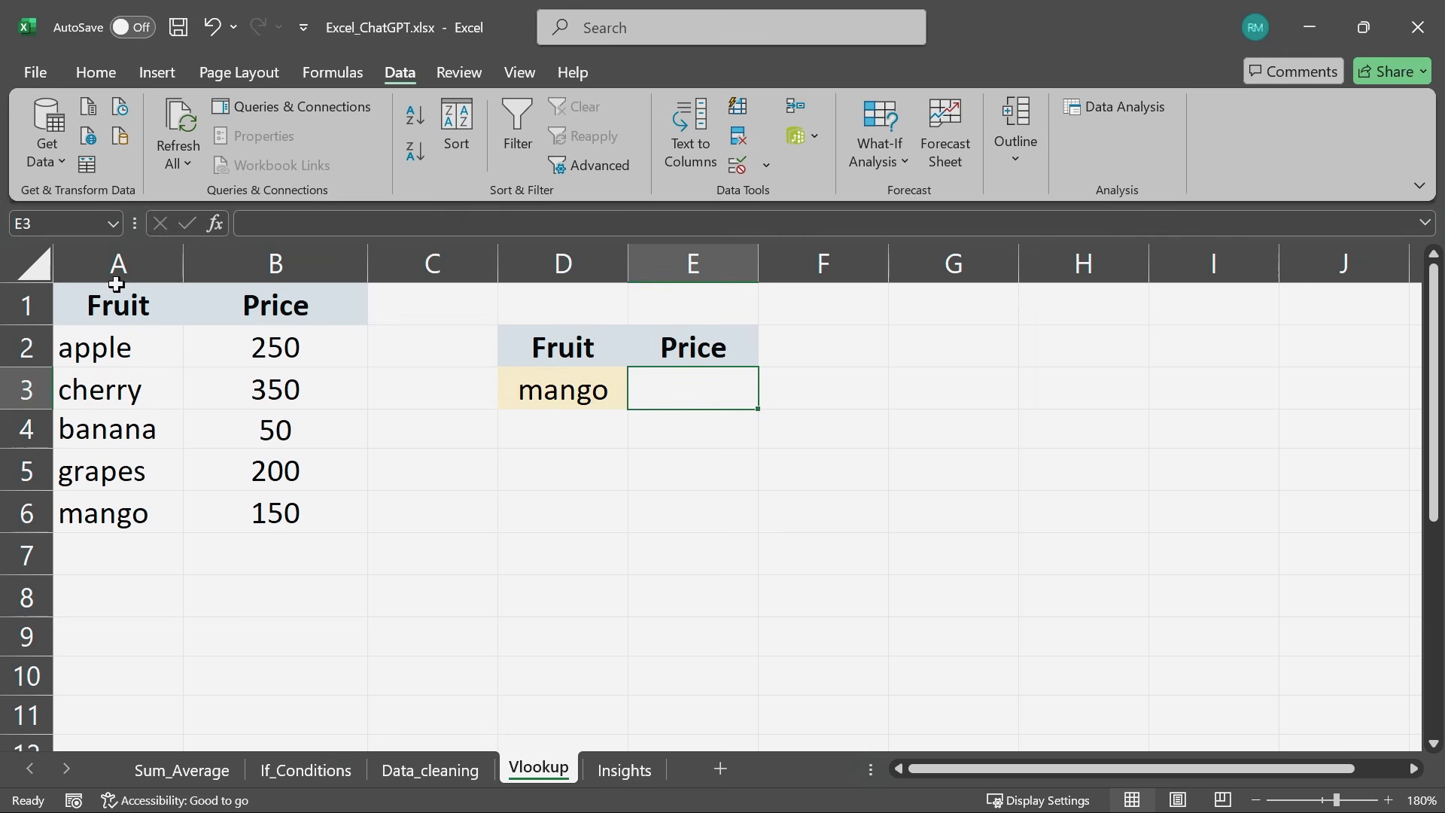
left_click(113, 311)
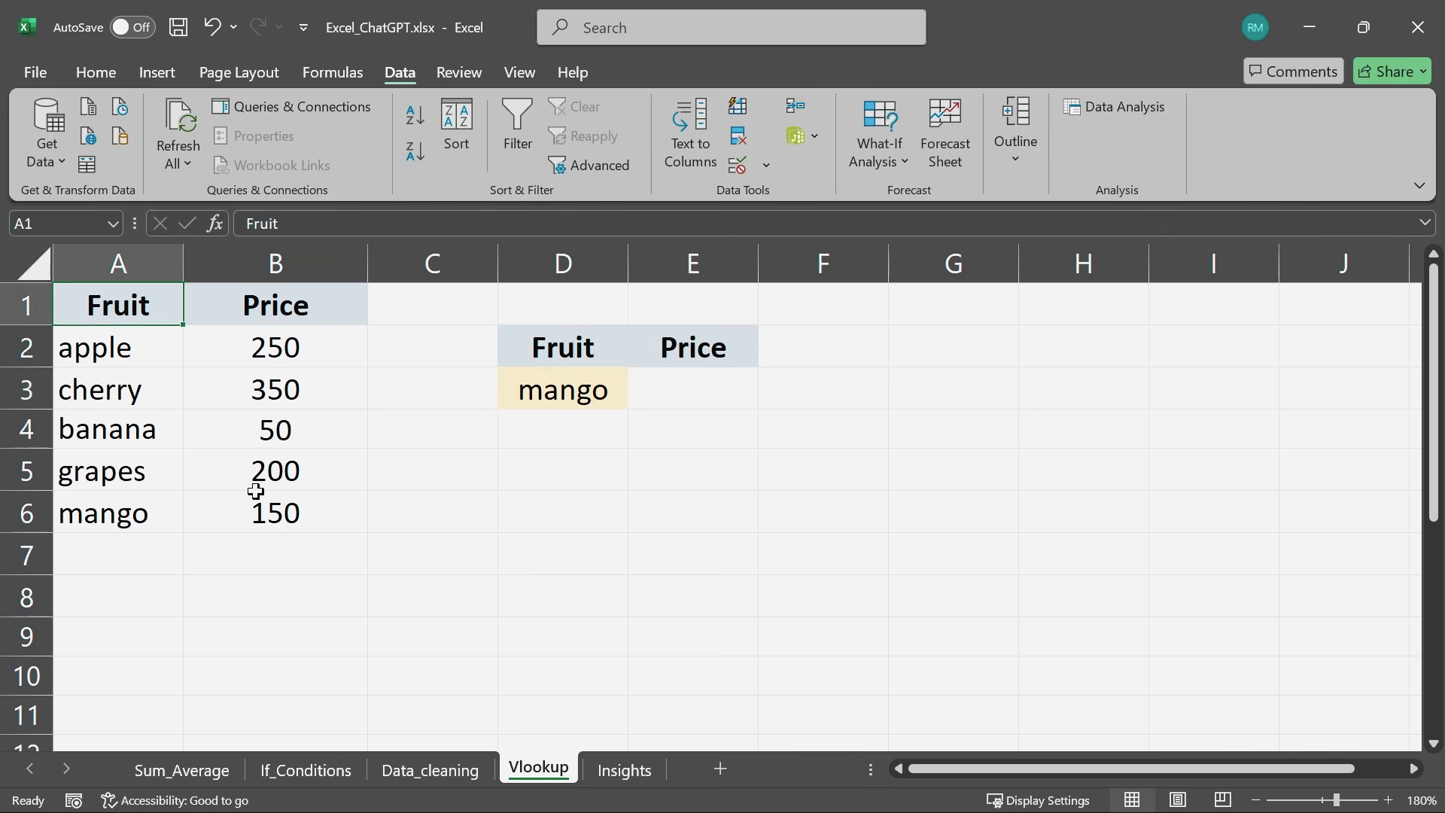
left_click(271, 515)
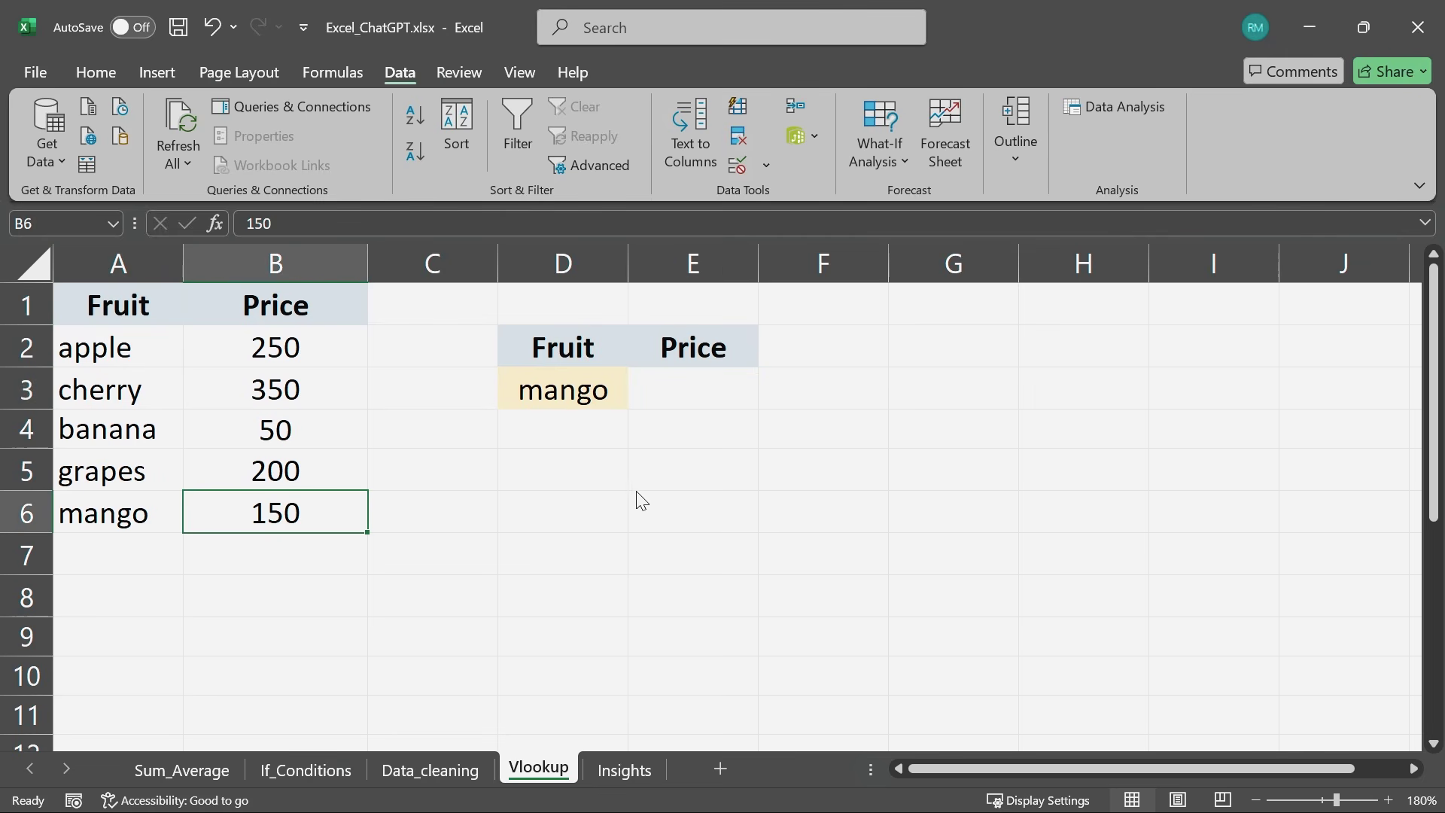
Switch to ChatGPT, send "Write an Excel formula to get the price from the table (A1:B6) based on the fruit name in cell D3" and copy the formula
key("alt+Tab")
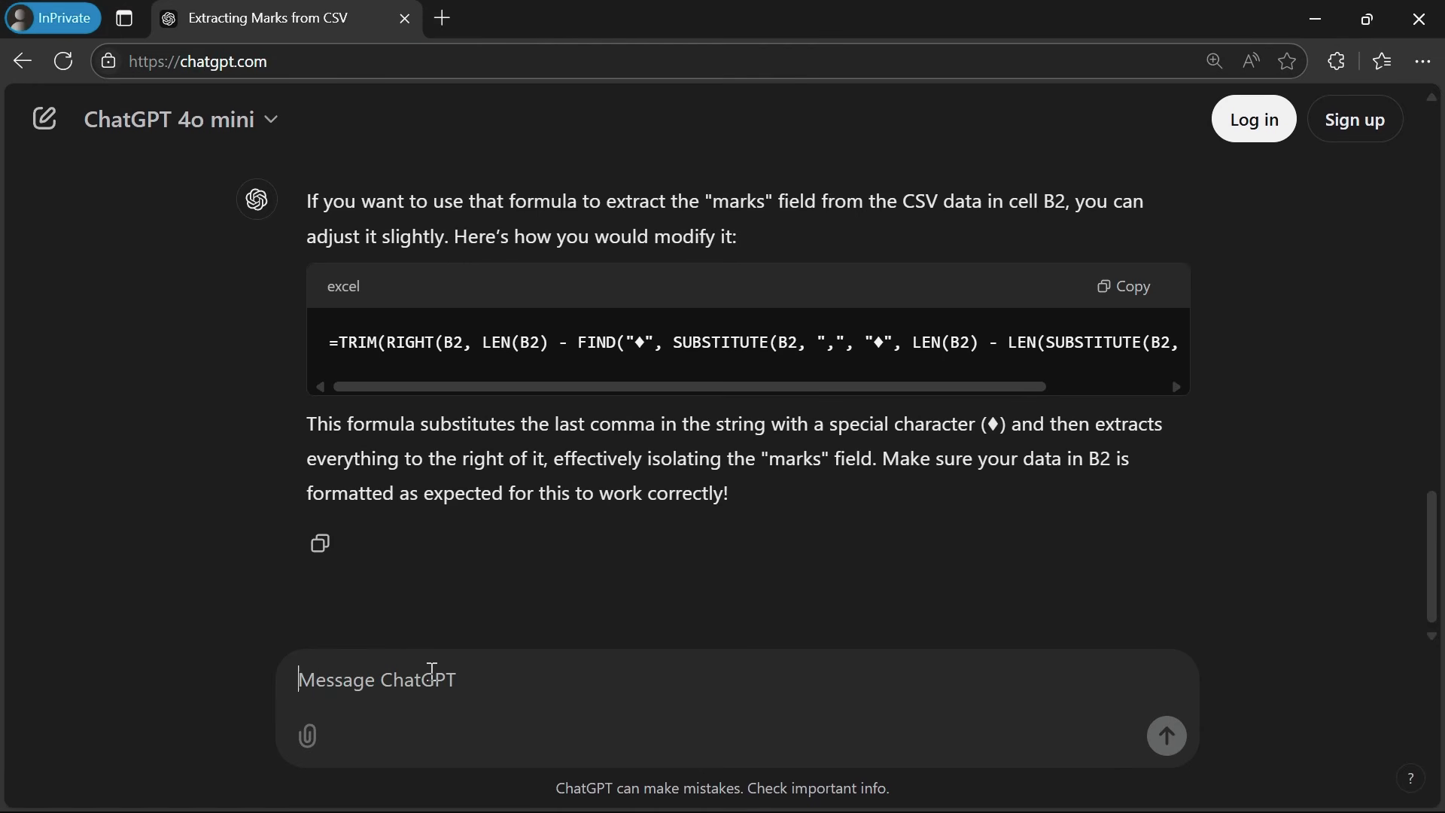
key("ctrl+v")
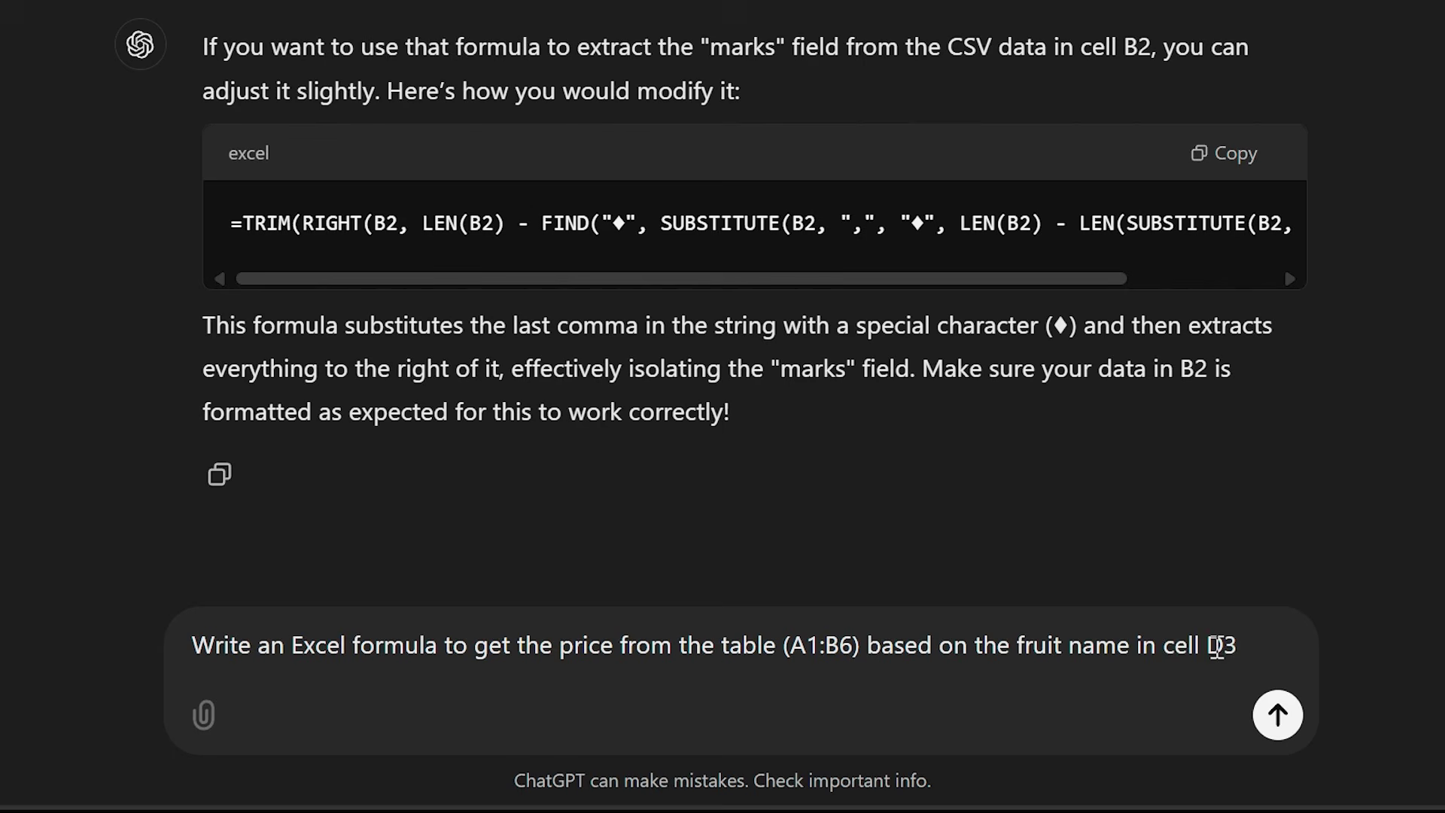
left_click(1139, 646, "shift")
left_click(1255, 640)
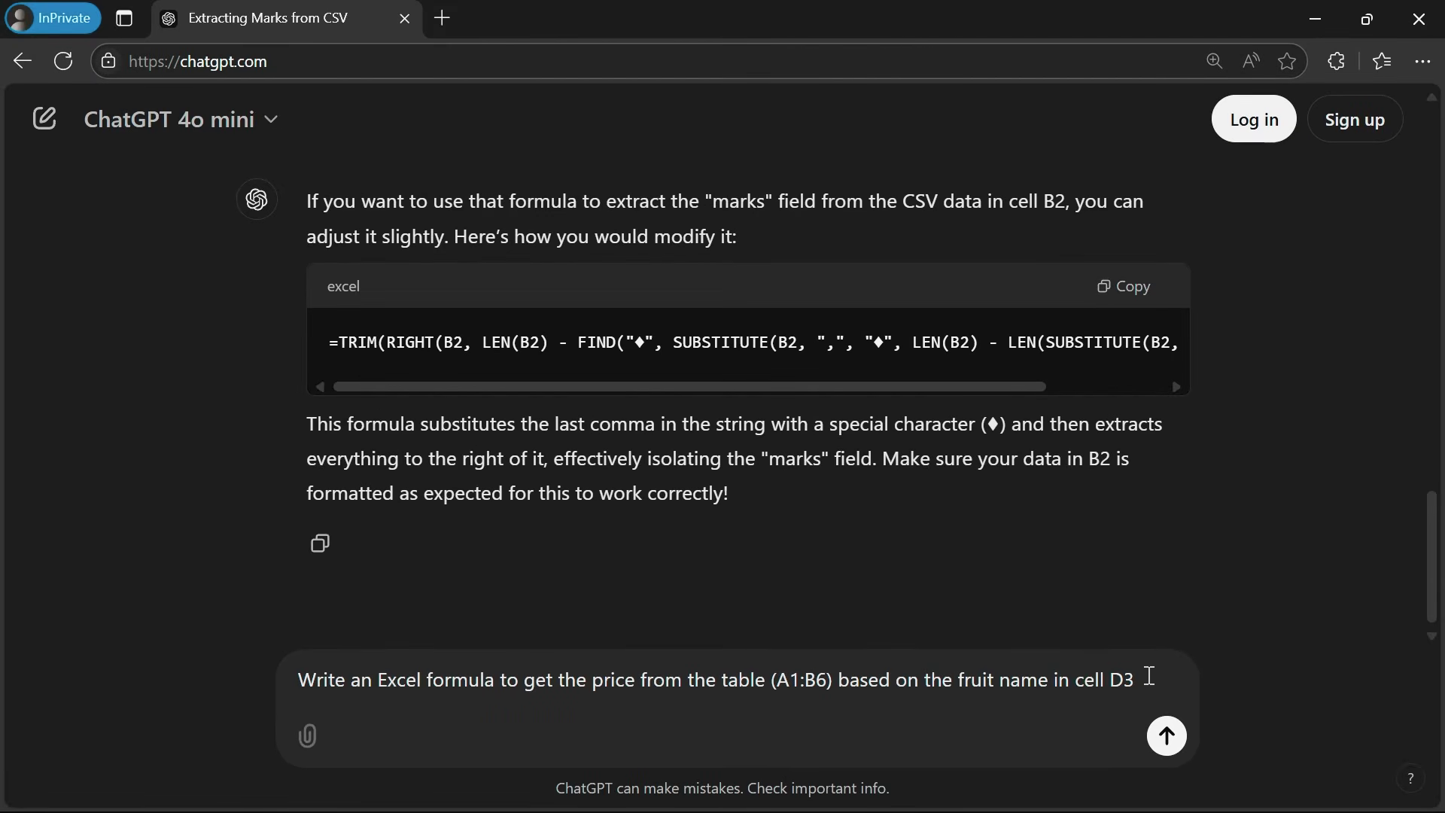
key("Return")
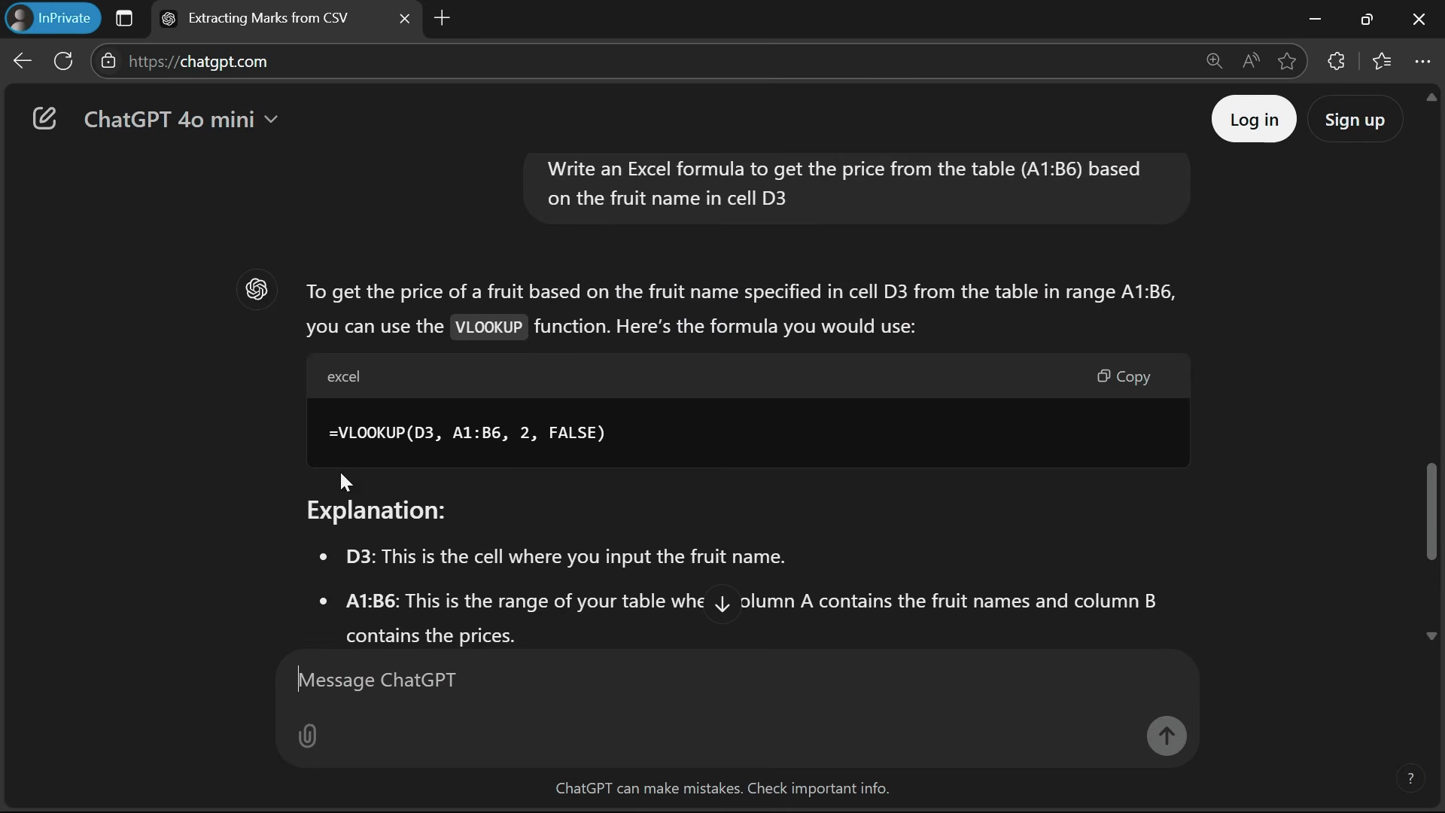
left_click(1134, 378)
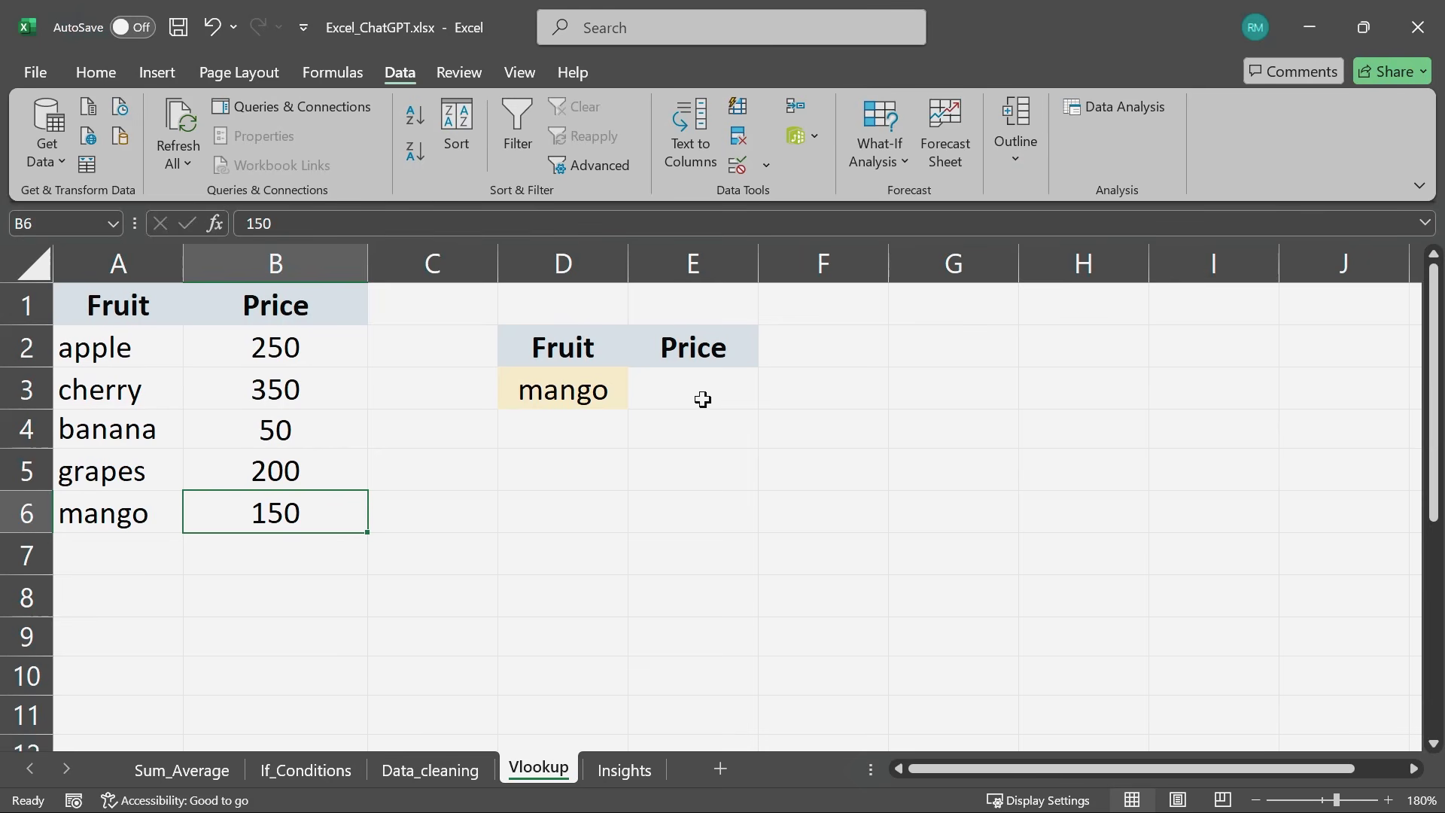
In Excel, paste the copied formula =VLOOKUP(D3, A1:B6, 2, FALSE) into cell E3 and test it with the fruits apple and cherry in D3
left_click(703, 399)
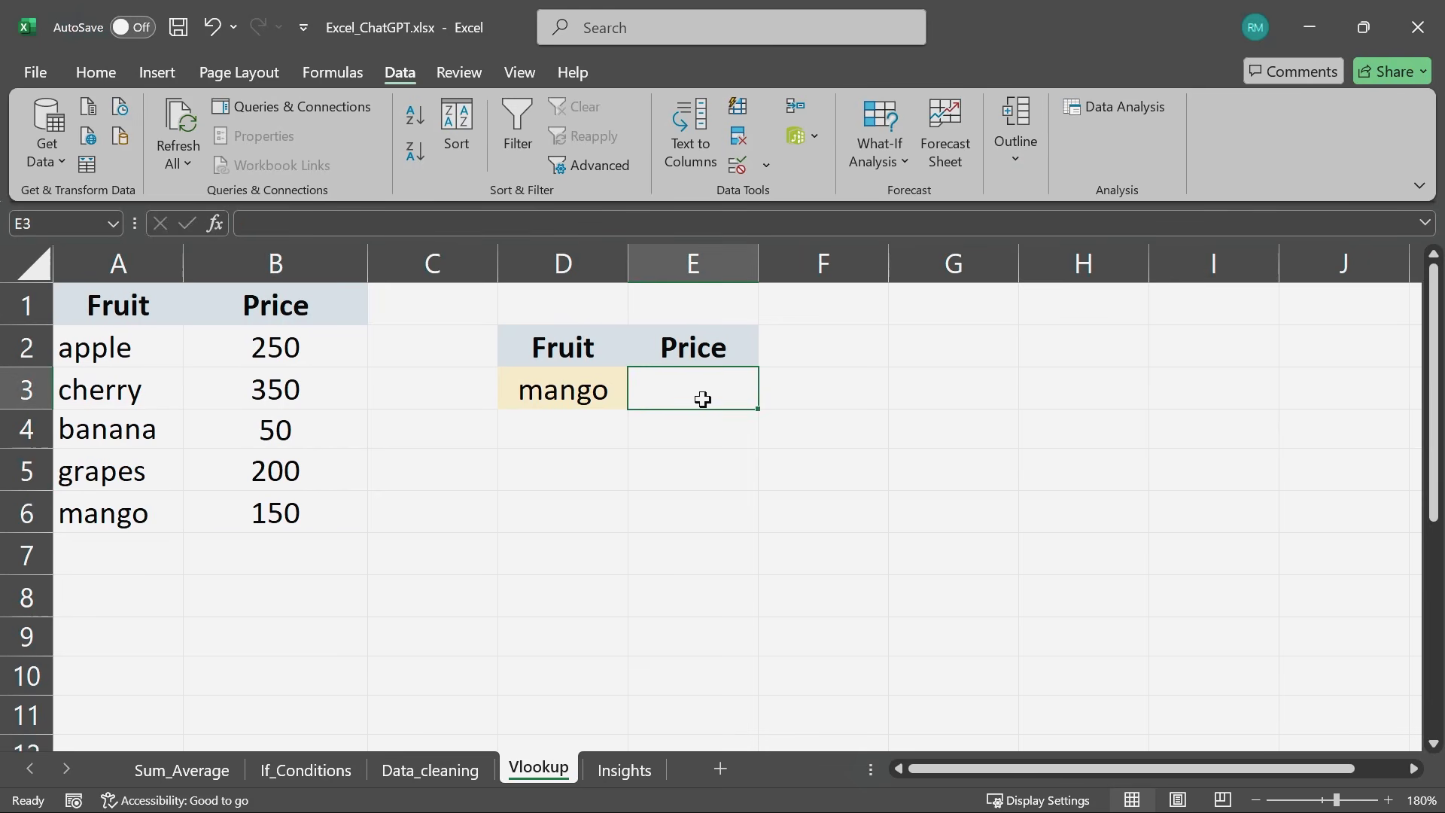
key("ctrl+v")
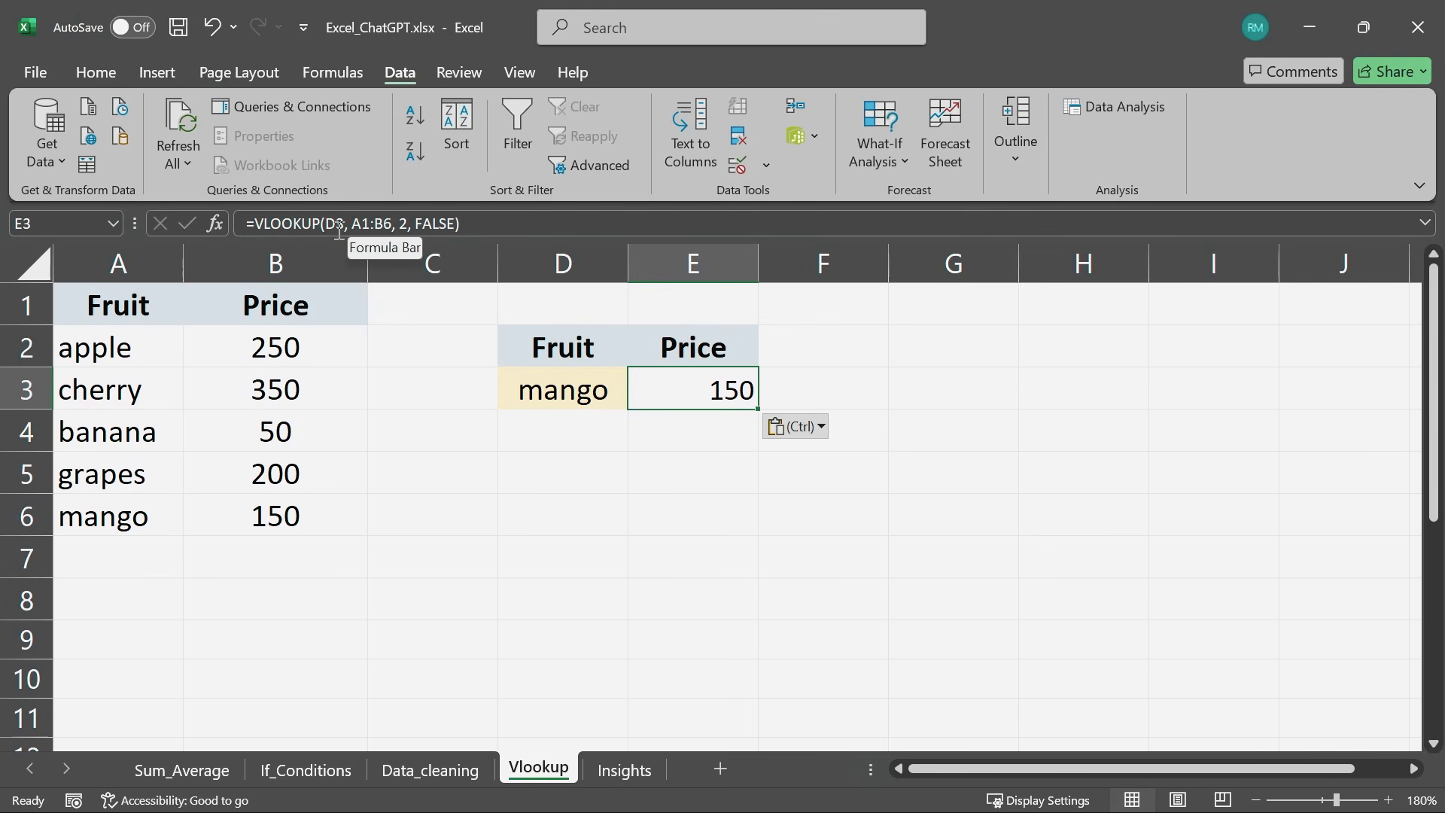
left_click(562, 387)
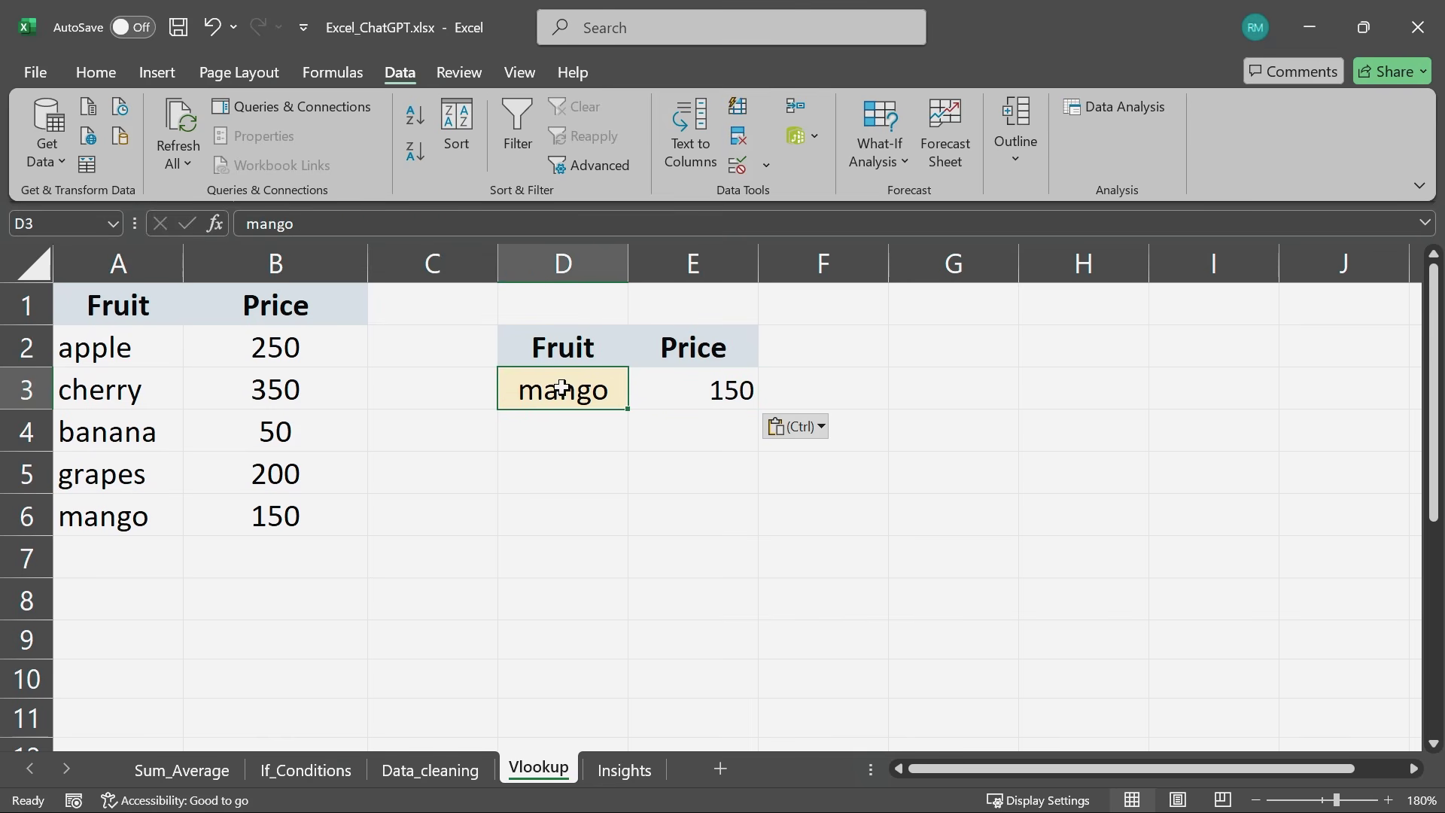
type("apple")
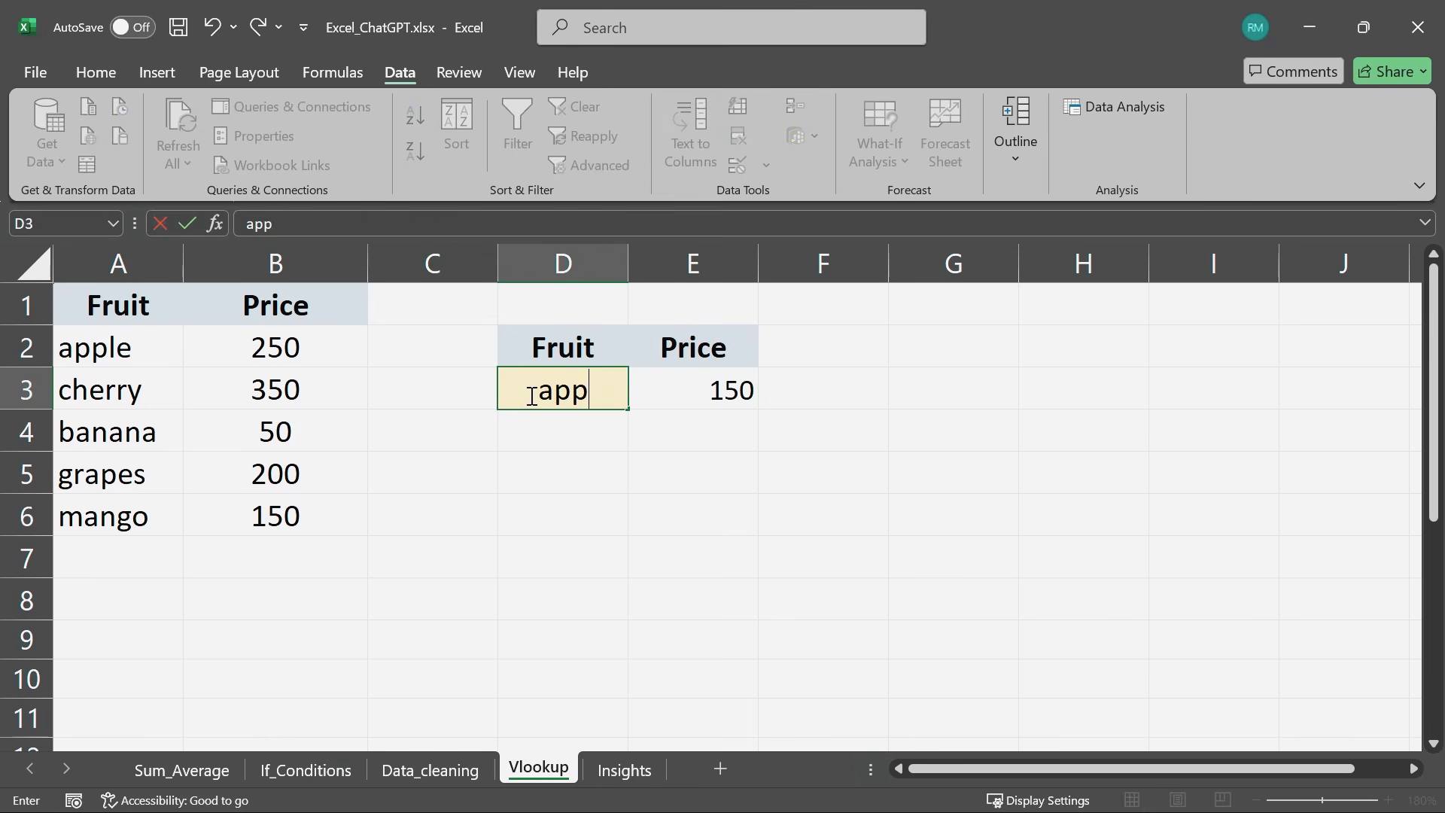
key("Return")
left_click(529, 393)
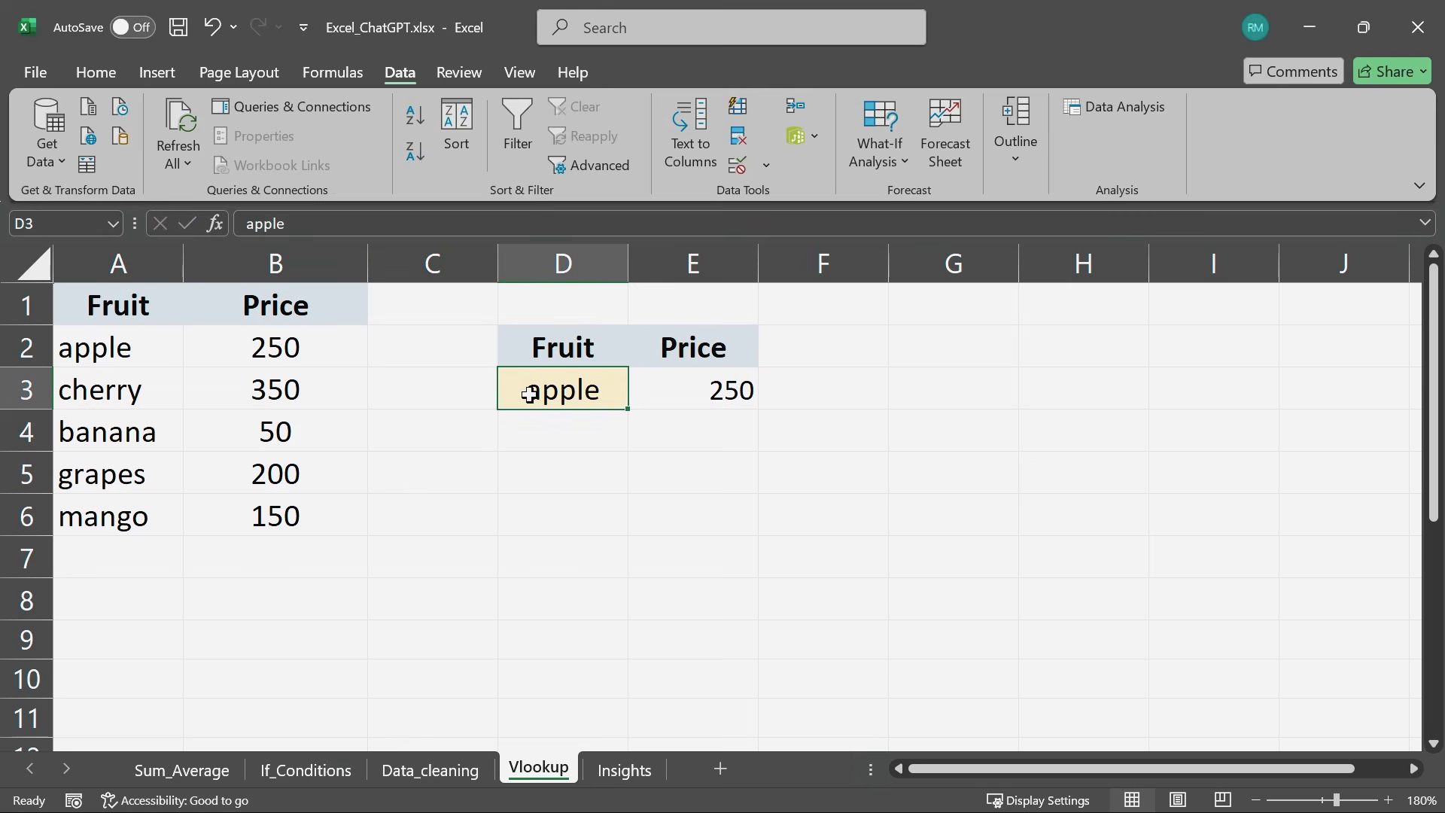
type("cherry")
key("Return")
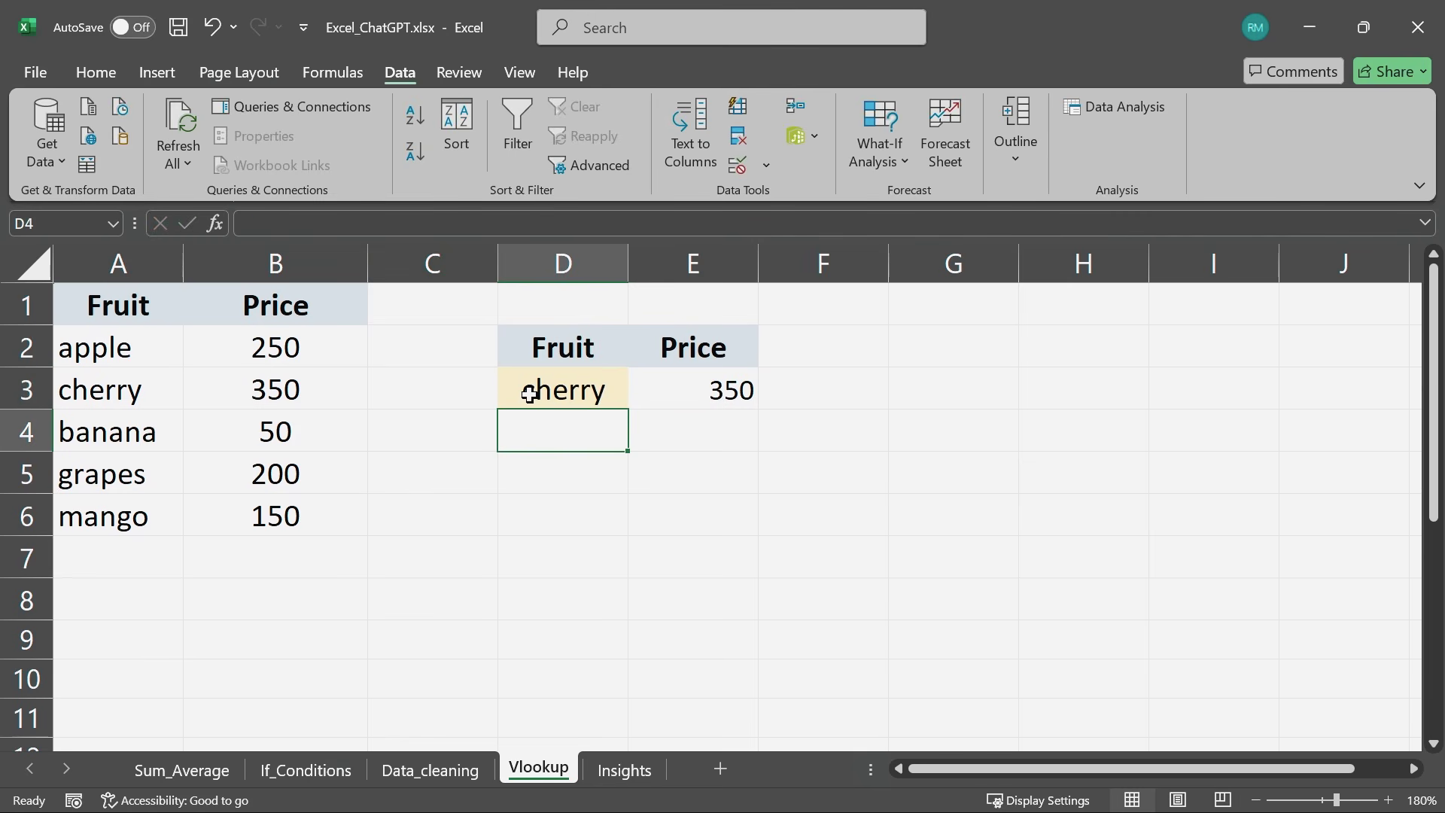
left_click(530, 394)
key("Return")
Open the Insights sheet and copy its header row A1:I1, from ID to Location
left_click(617, 768)
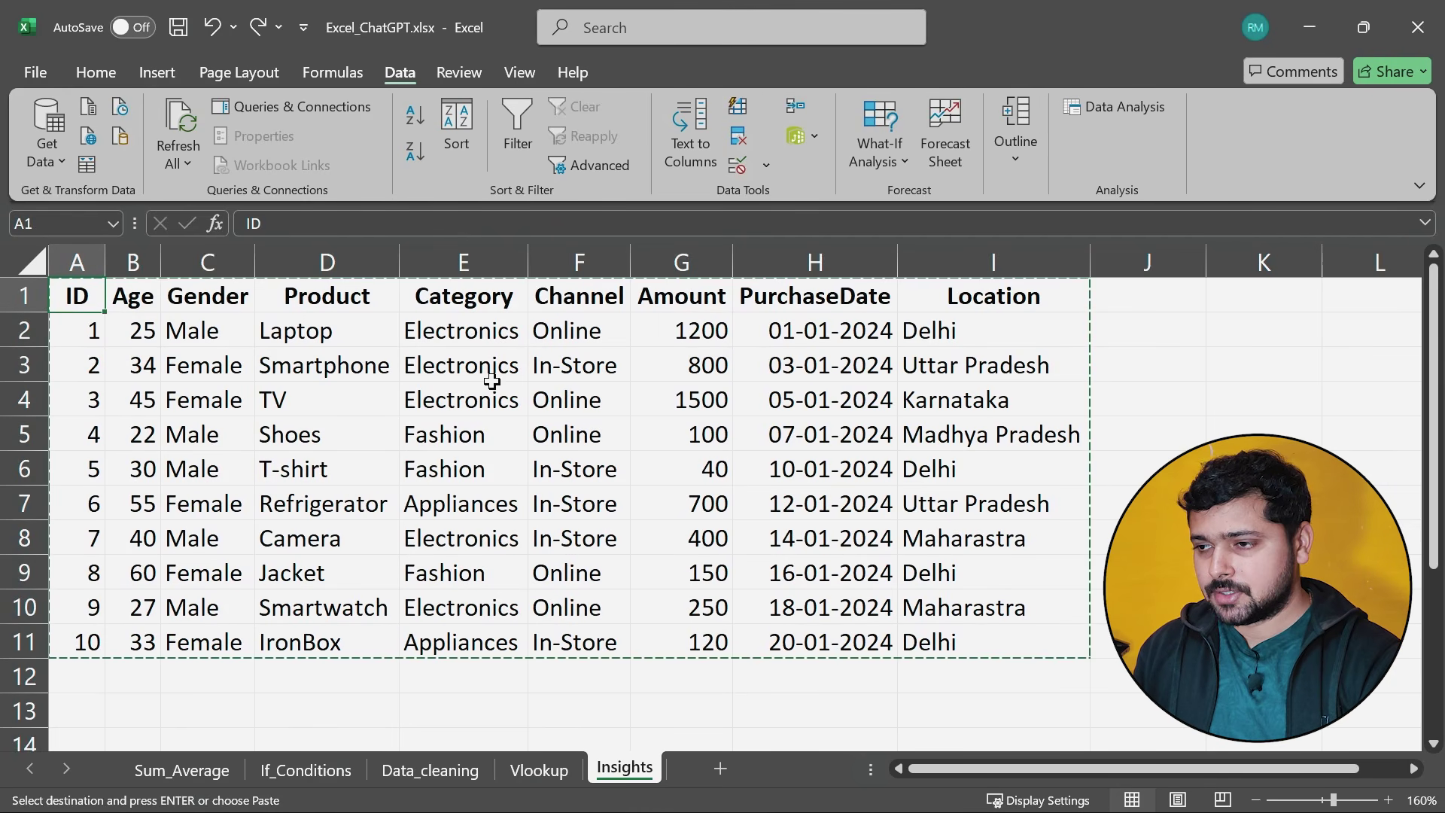
key("ctrl+shift+Right")
key("ctrl+c")
key("ctrl+v")
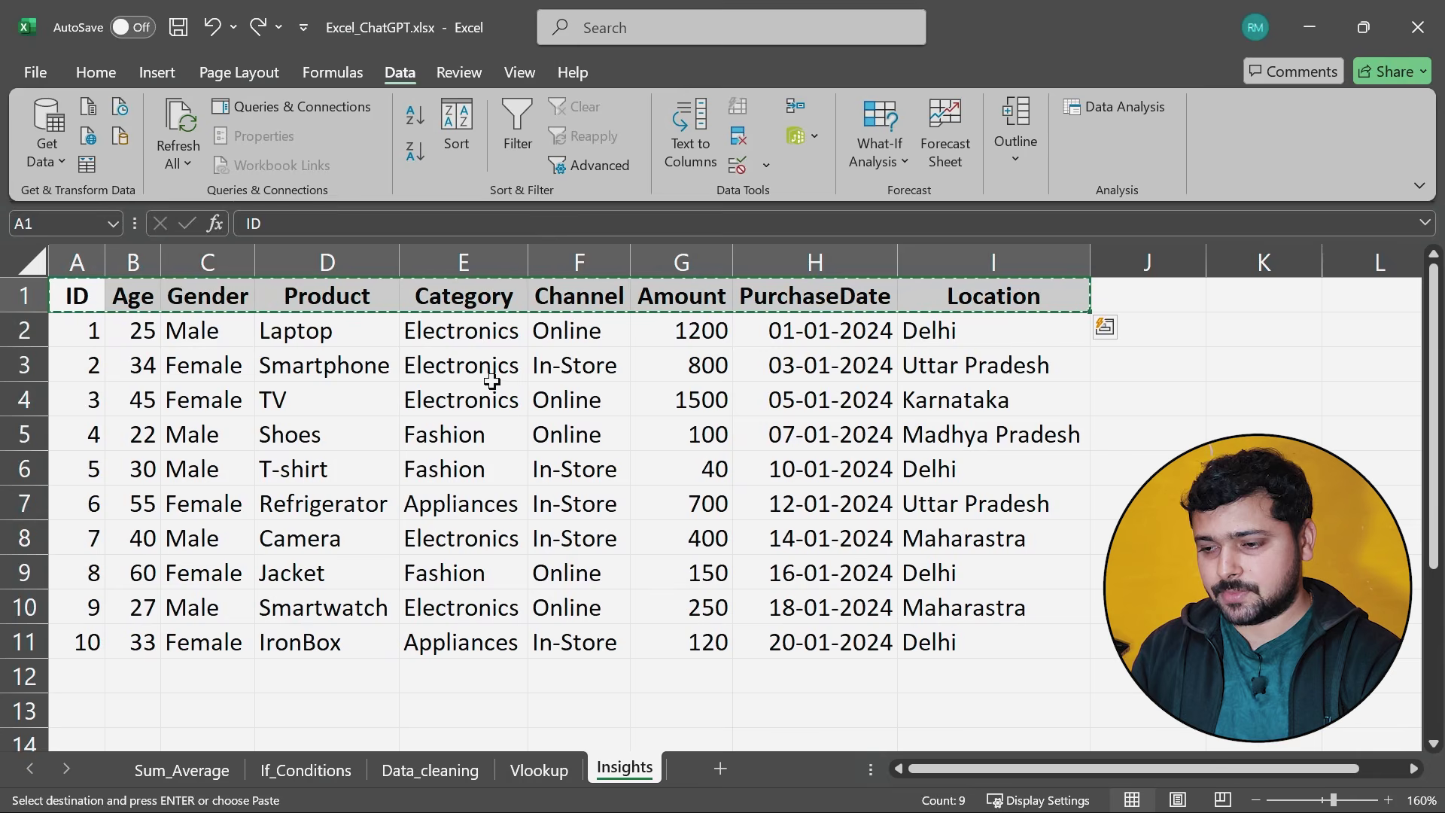
Switch to ChatGPT and send "help me to analyze and extract insights from the below table (headers):" followed by the copied headers
key("alt+Tab")
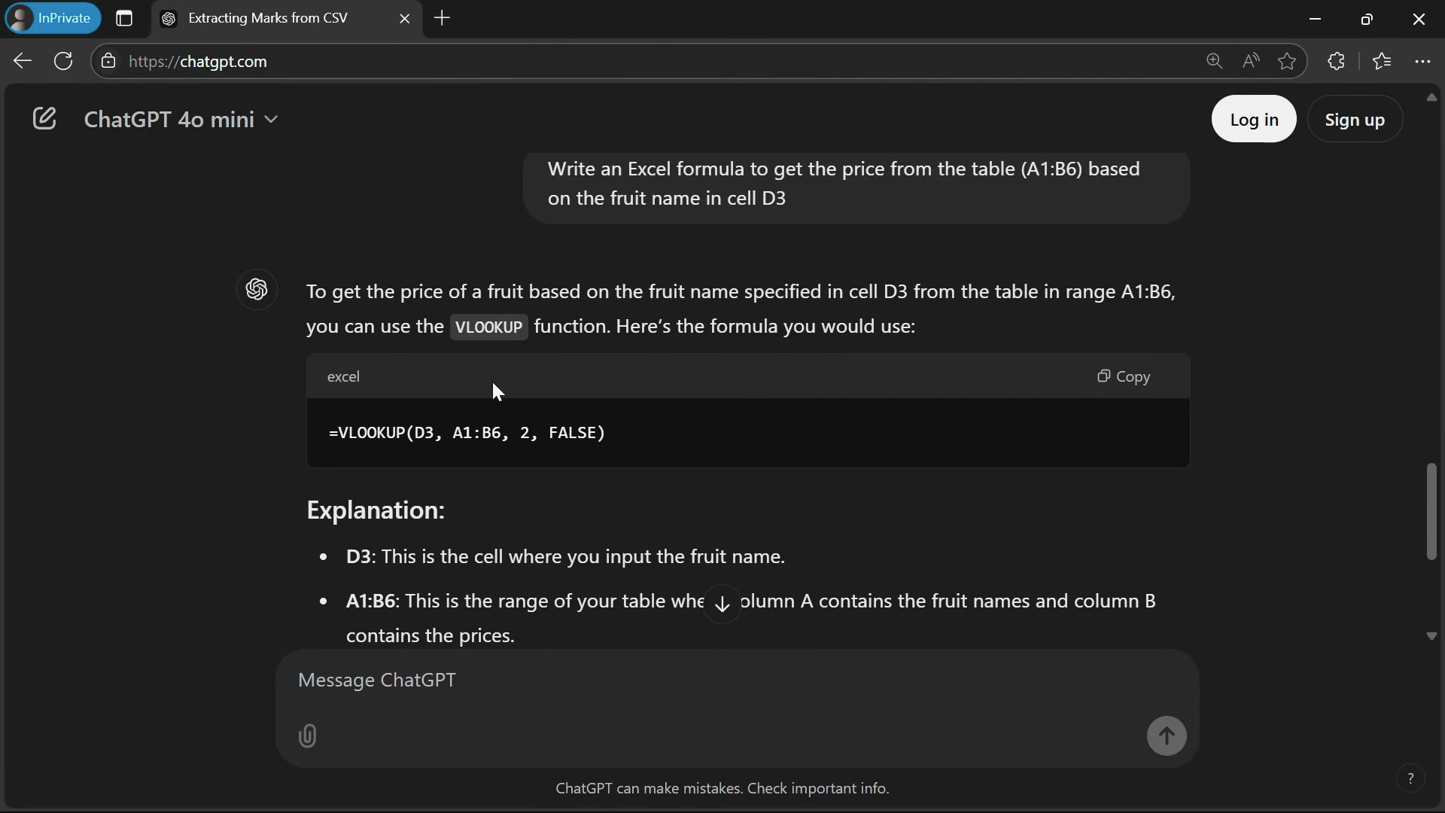
scroll(512, 463, "down", 5)
left_click(376, 685)
type("help me to")
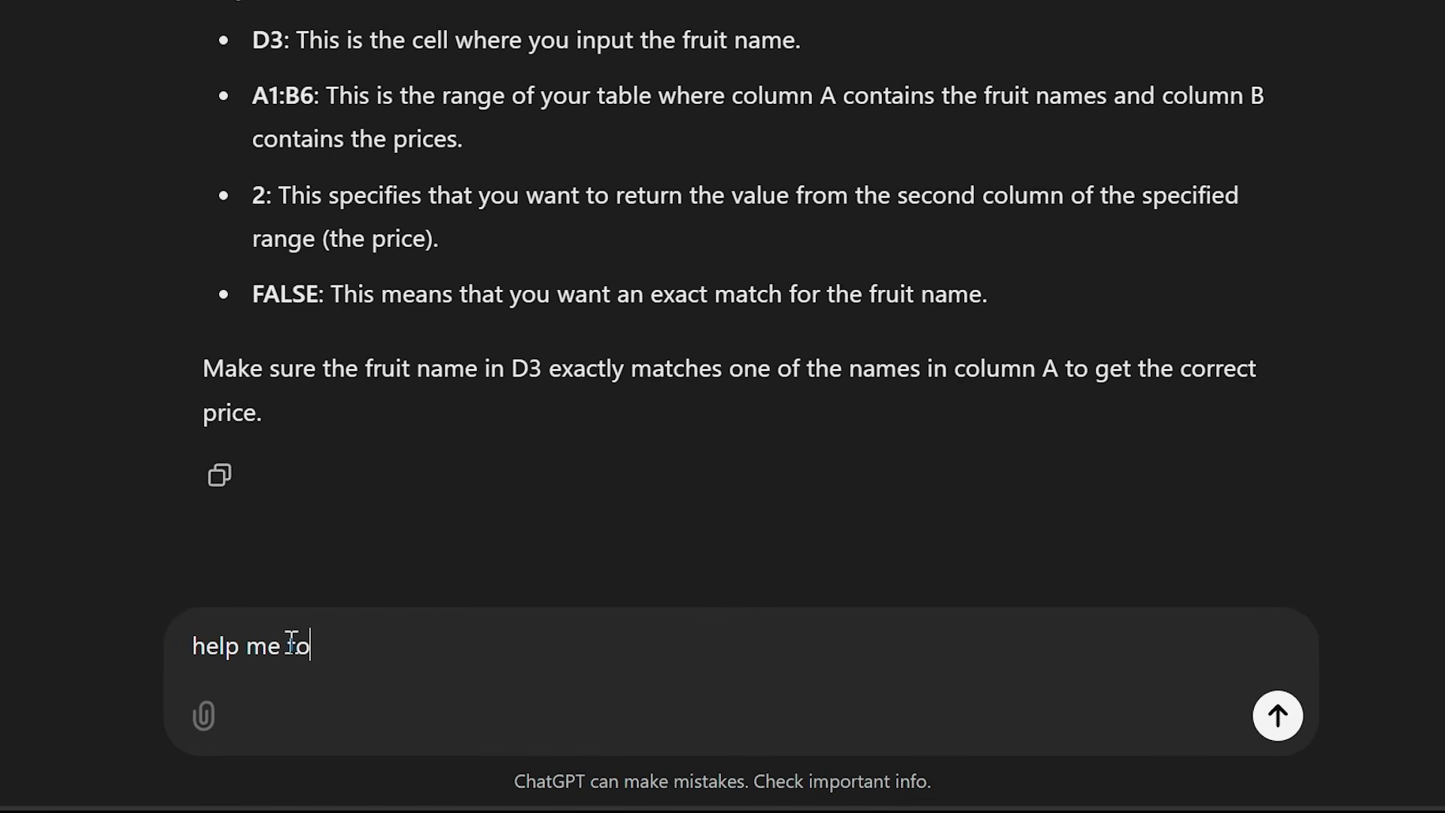
type(" analyze and")
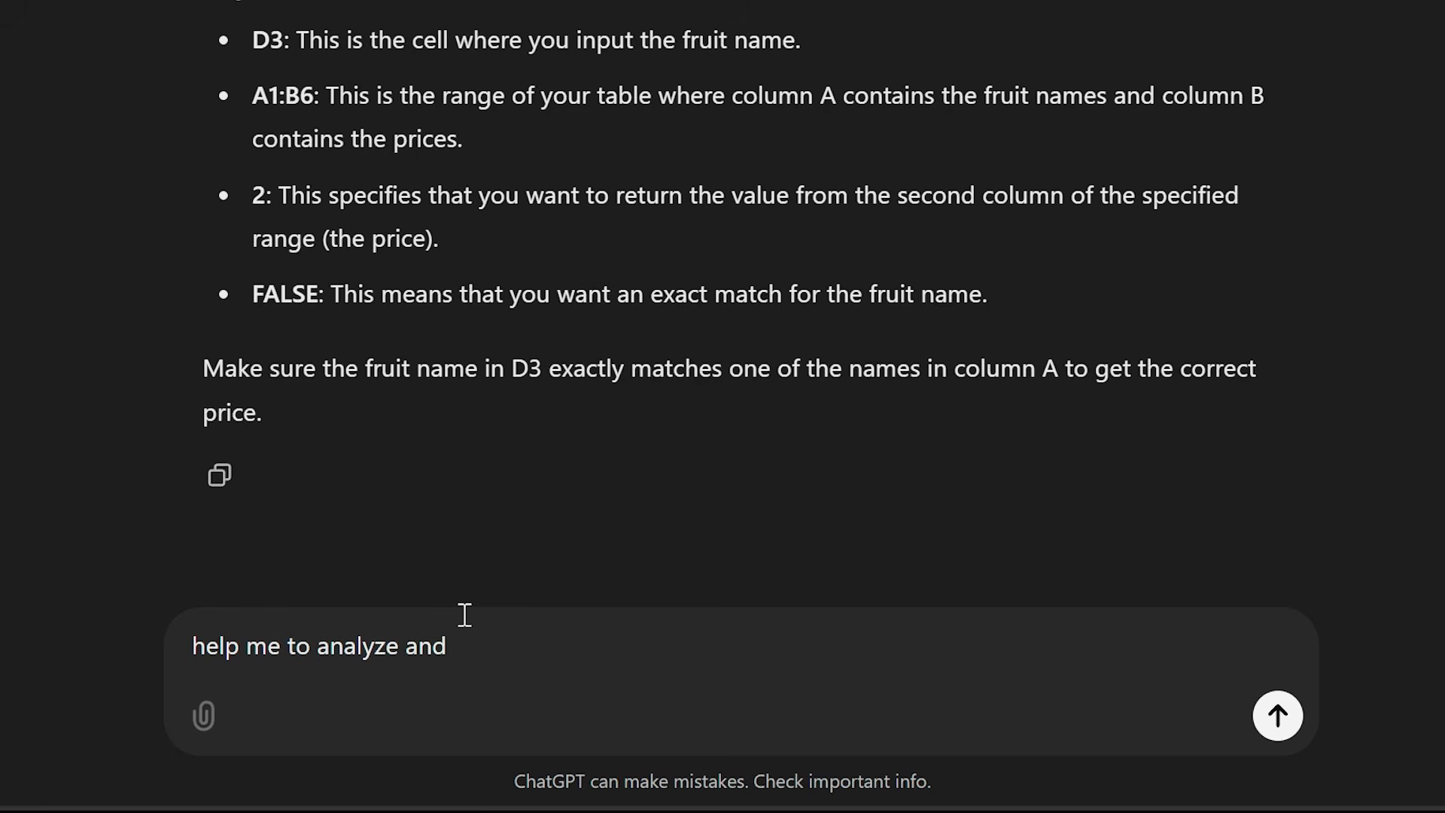
type(" extract insights from the below ")
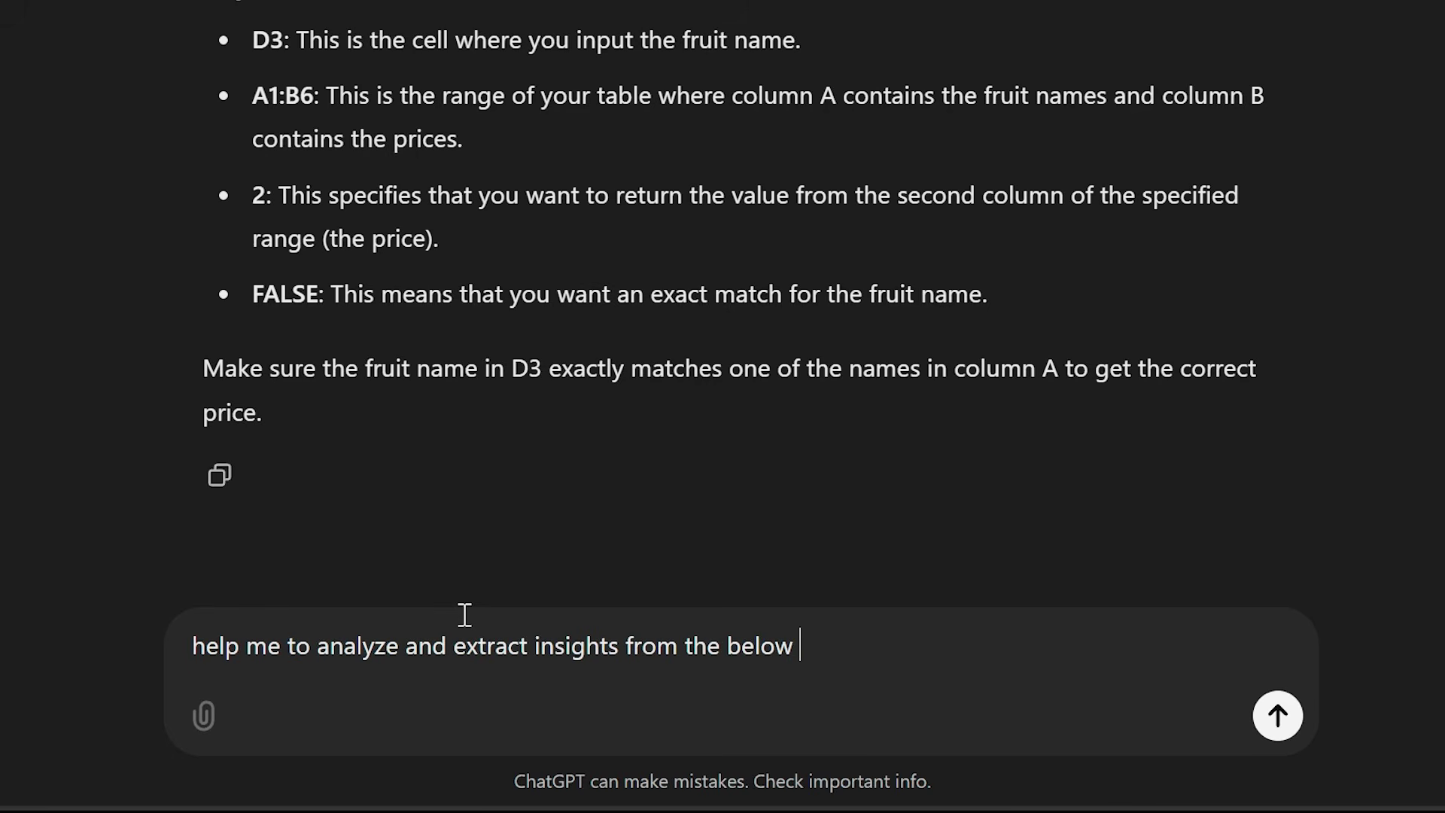
type("table (headers)")
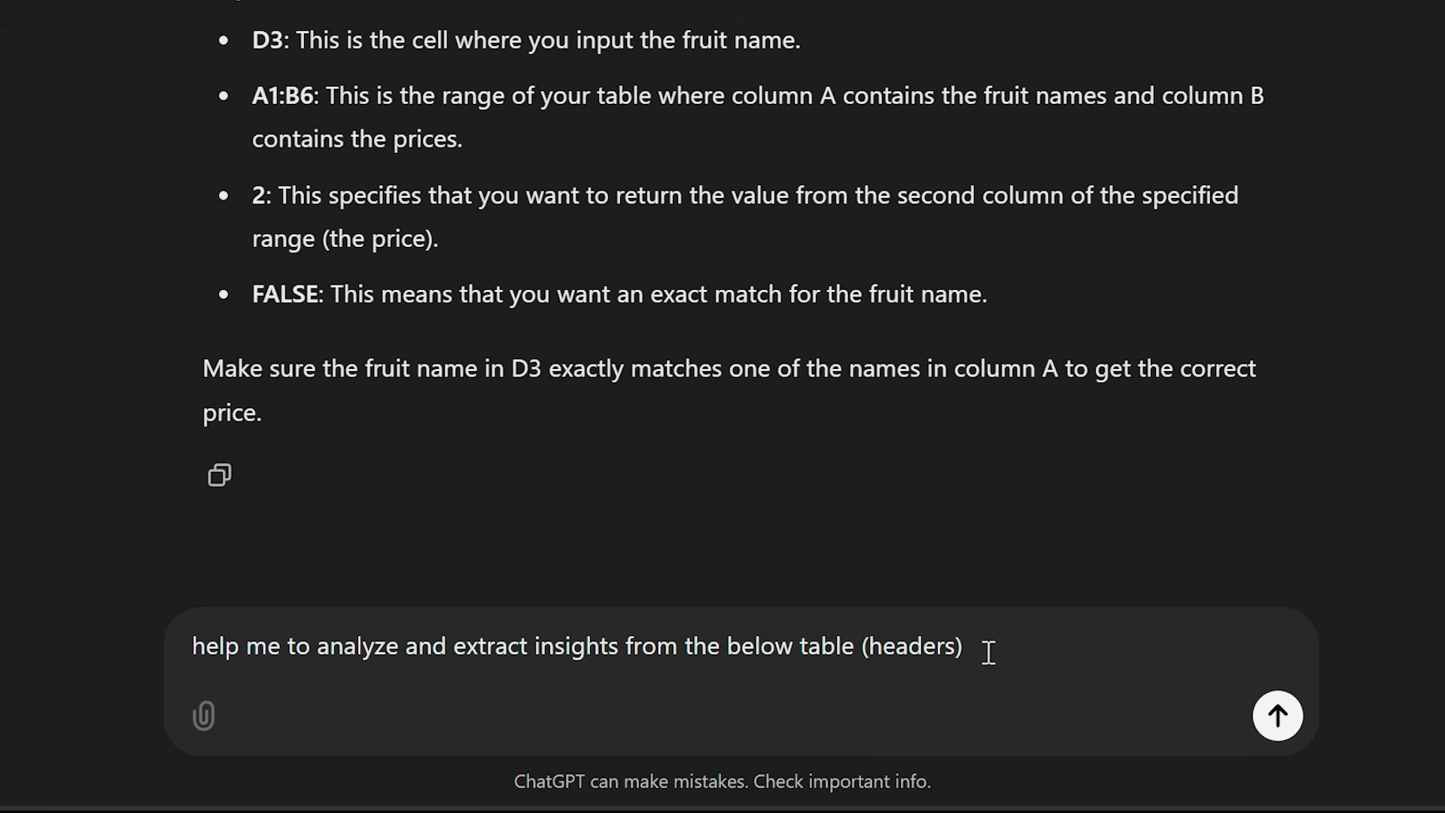
type(":")
key("shift+Return")
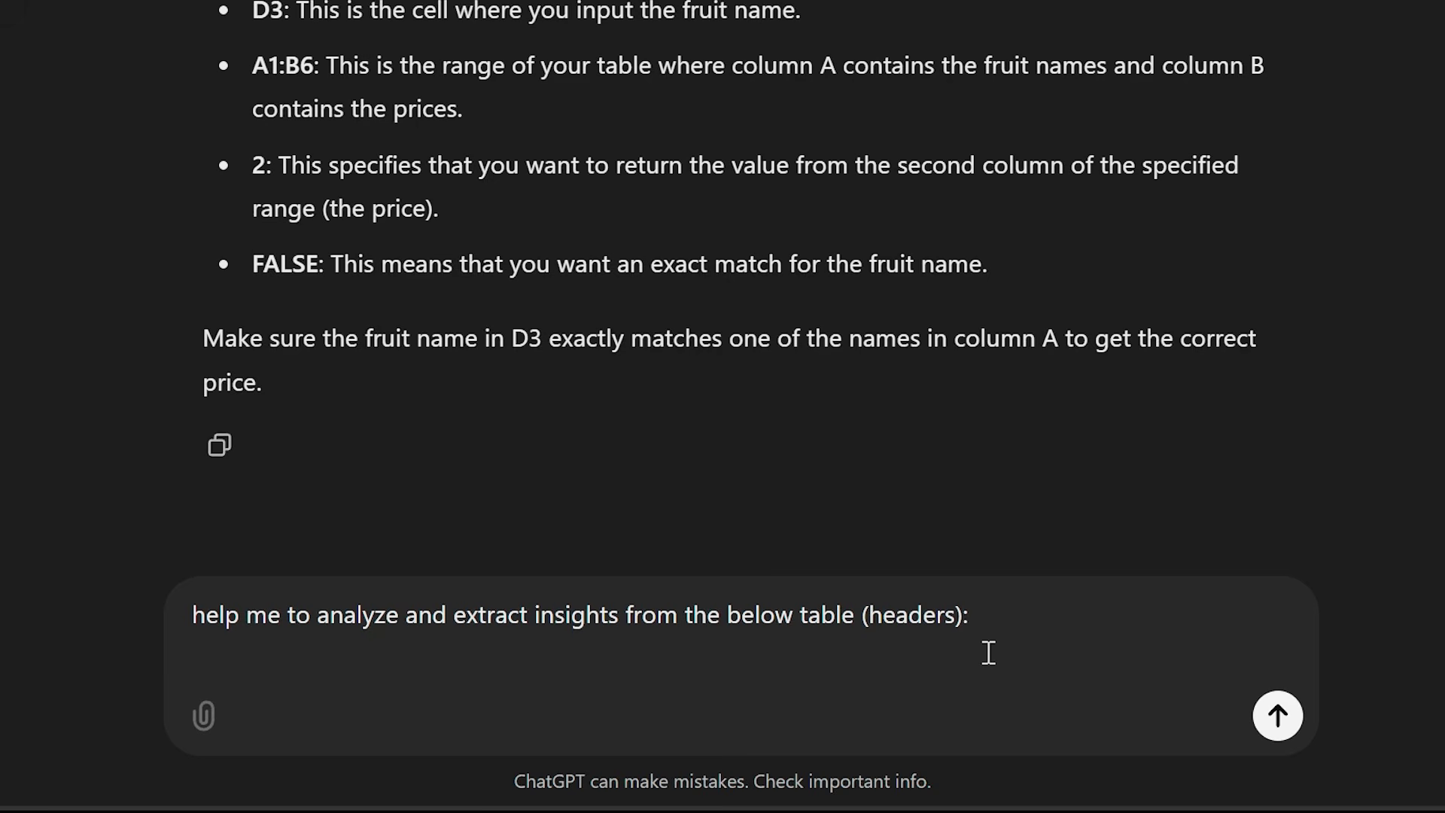
key("ctrl+v")
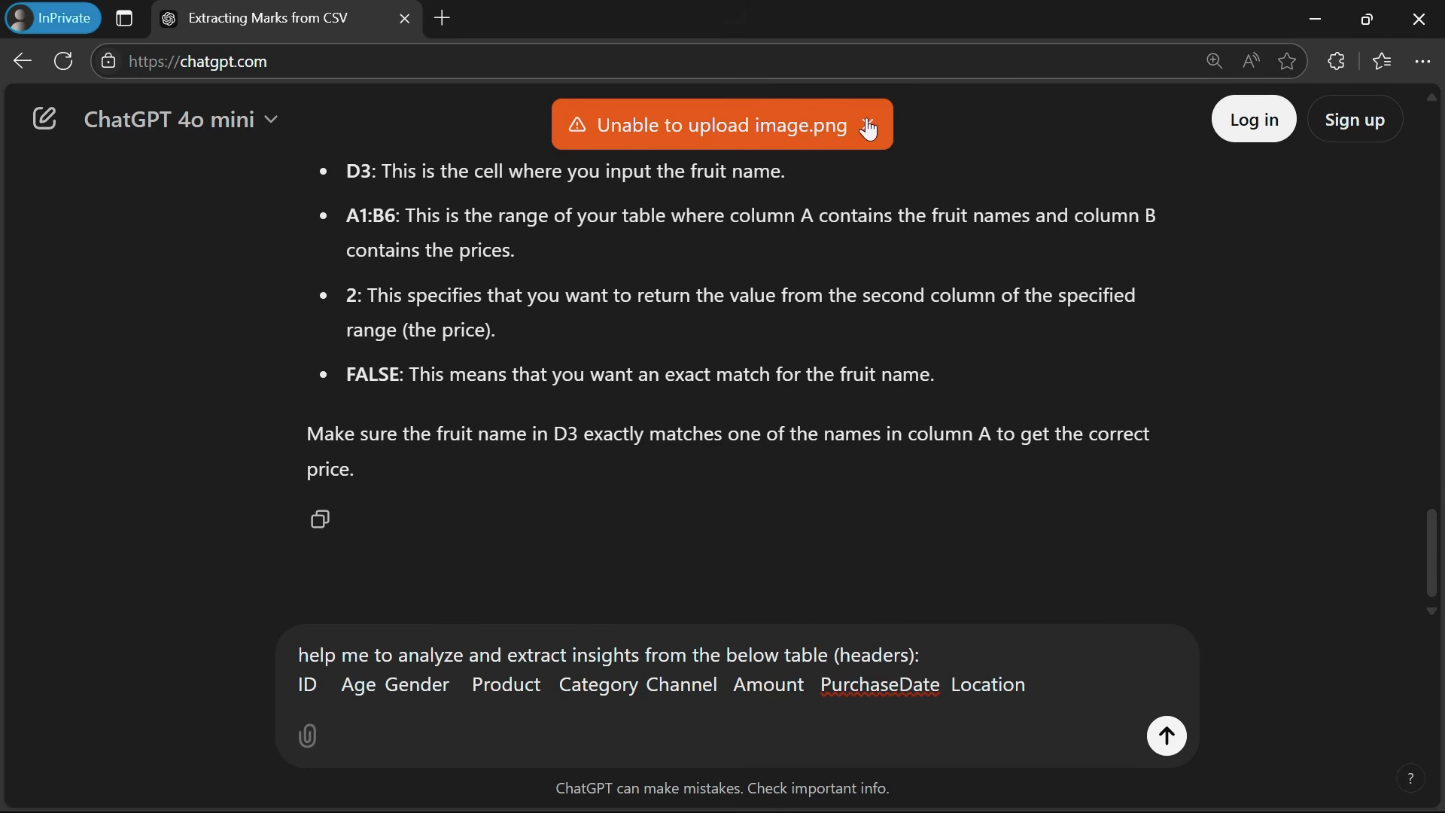
left_click(869, 130)
left_click(1167, 737)
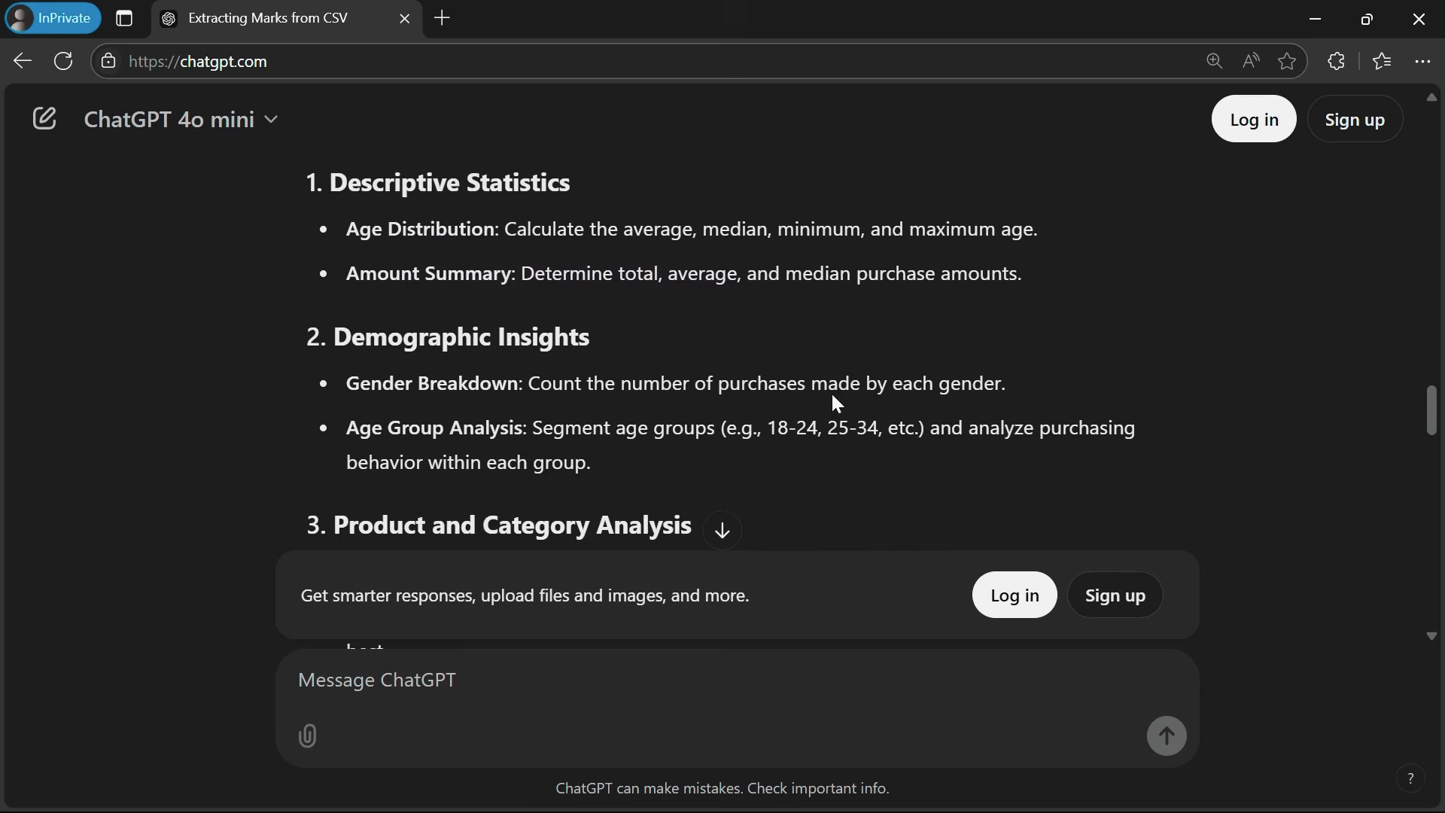
Read through ChatGPT's answer, examining the suggested analyses, the example Excel formulas and the chart recommendations
scroll(692, 410, "down", 4)
scroll(693, 414, "down", 15)
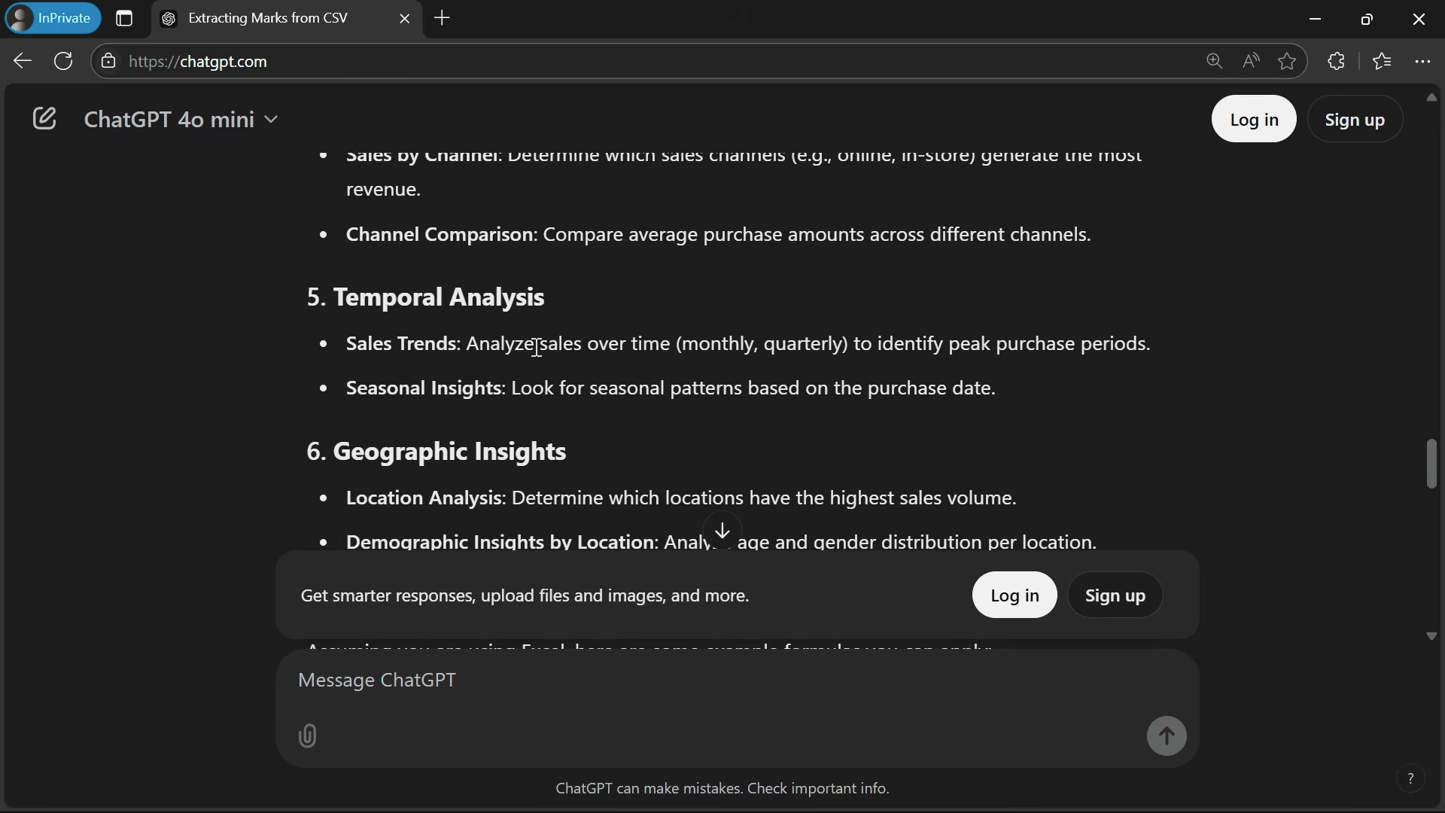
scroll(364, 291, "down", 8)
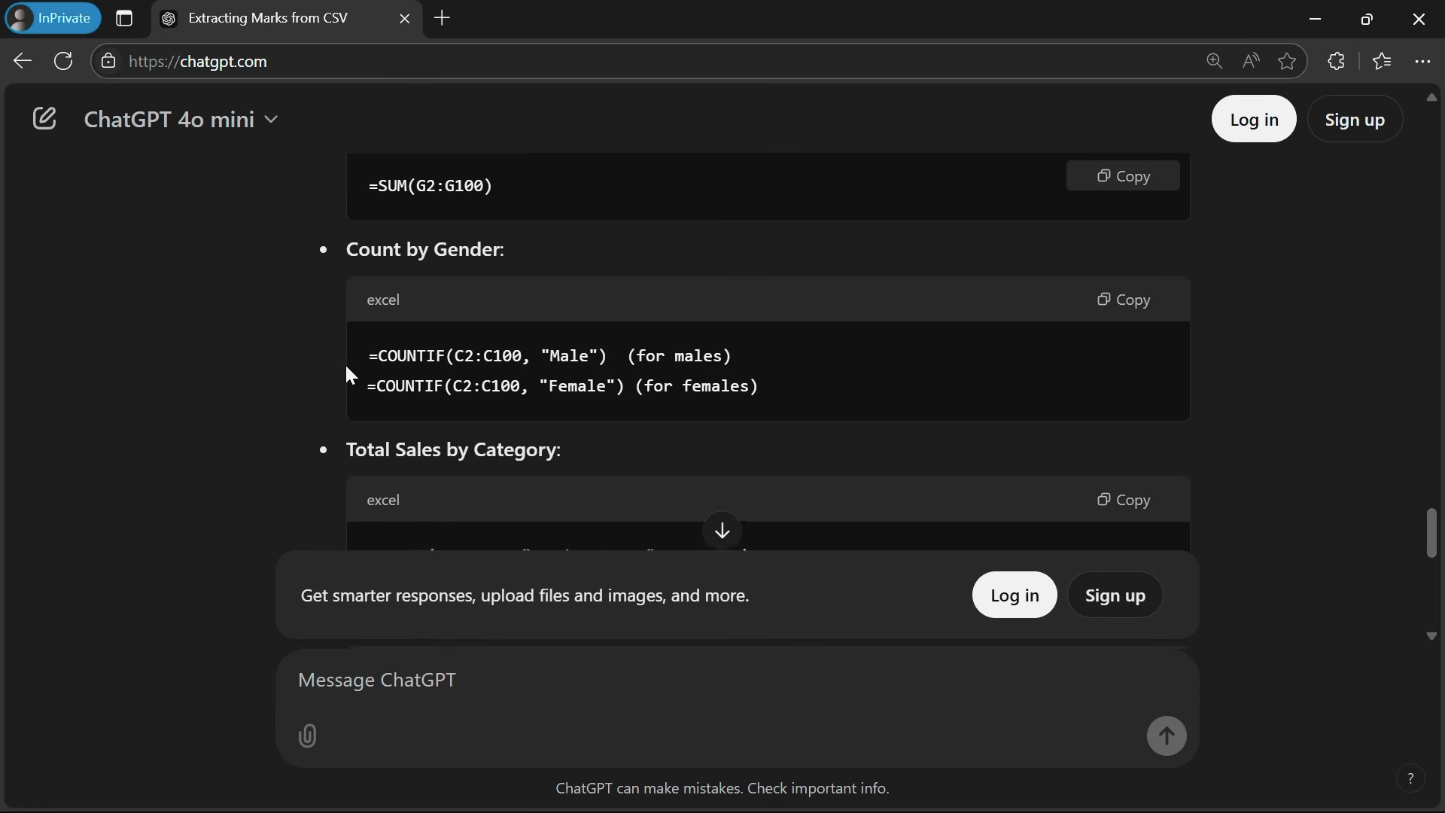
scroll(251, 287, "down", 2)
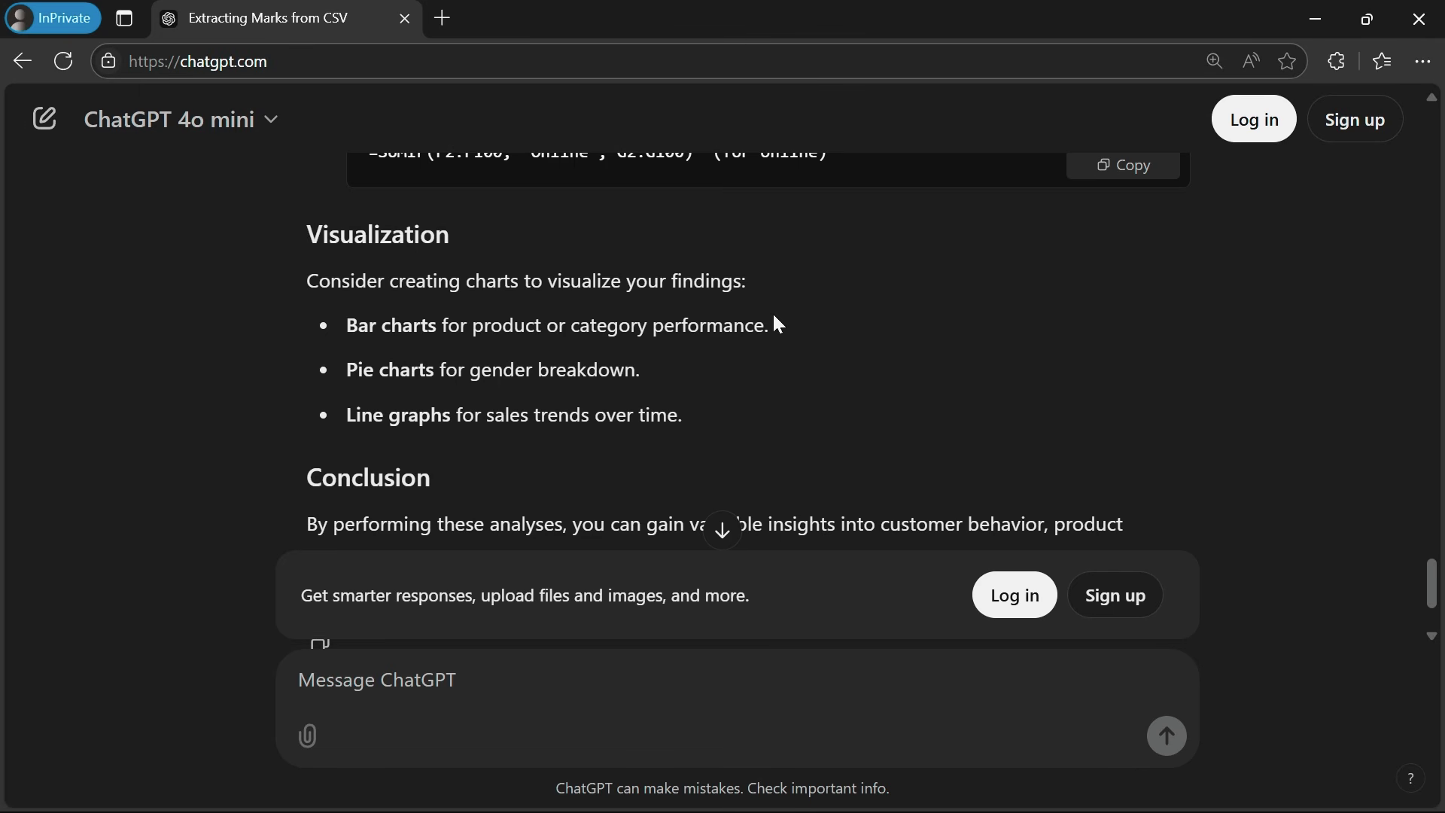
left_click_drag(774, 324, 348, 326)
left_click(724, 418)
scroll(724, 421, "down", 2)
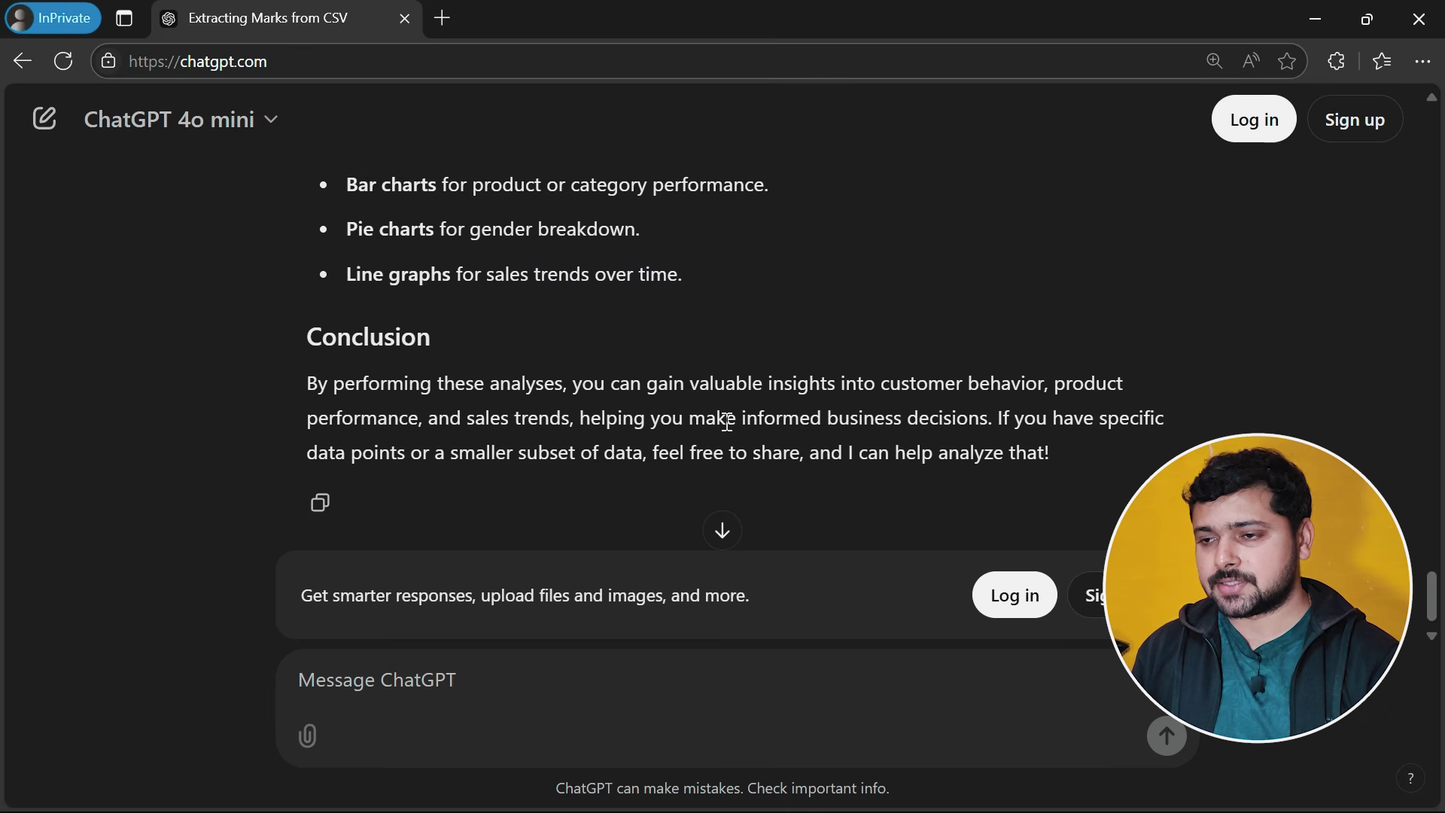
scroll(727, 422, "down", 1)
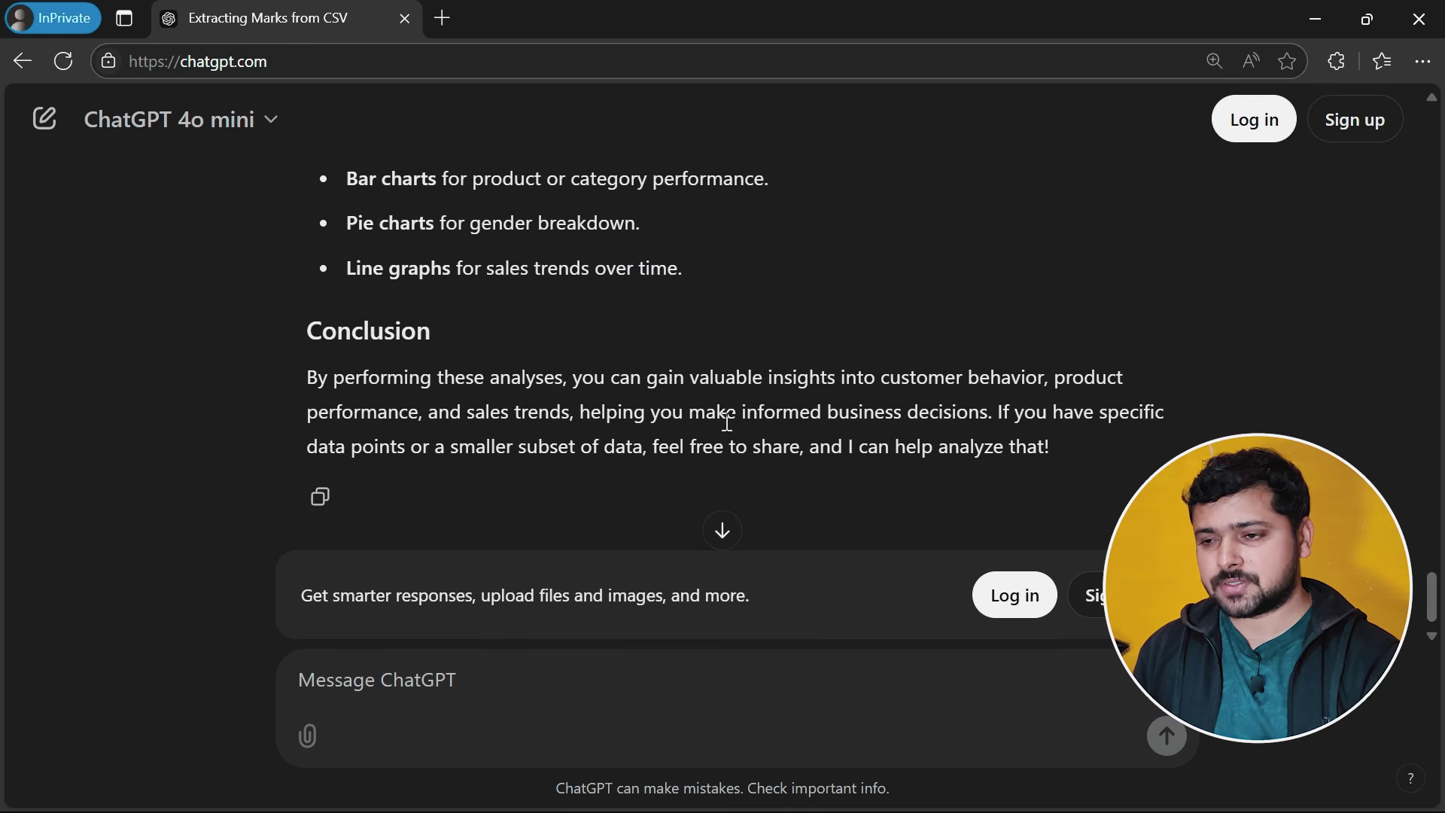
scroll(468, 328, "up", 10)
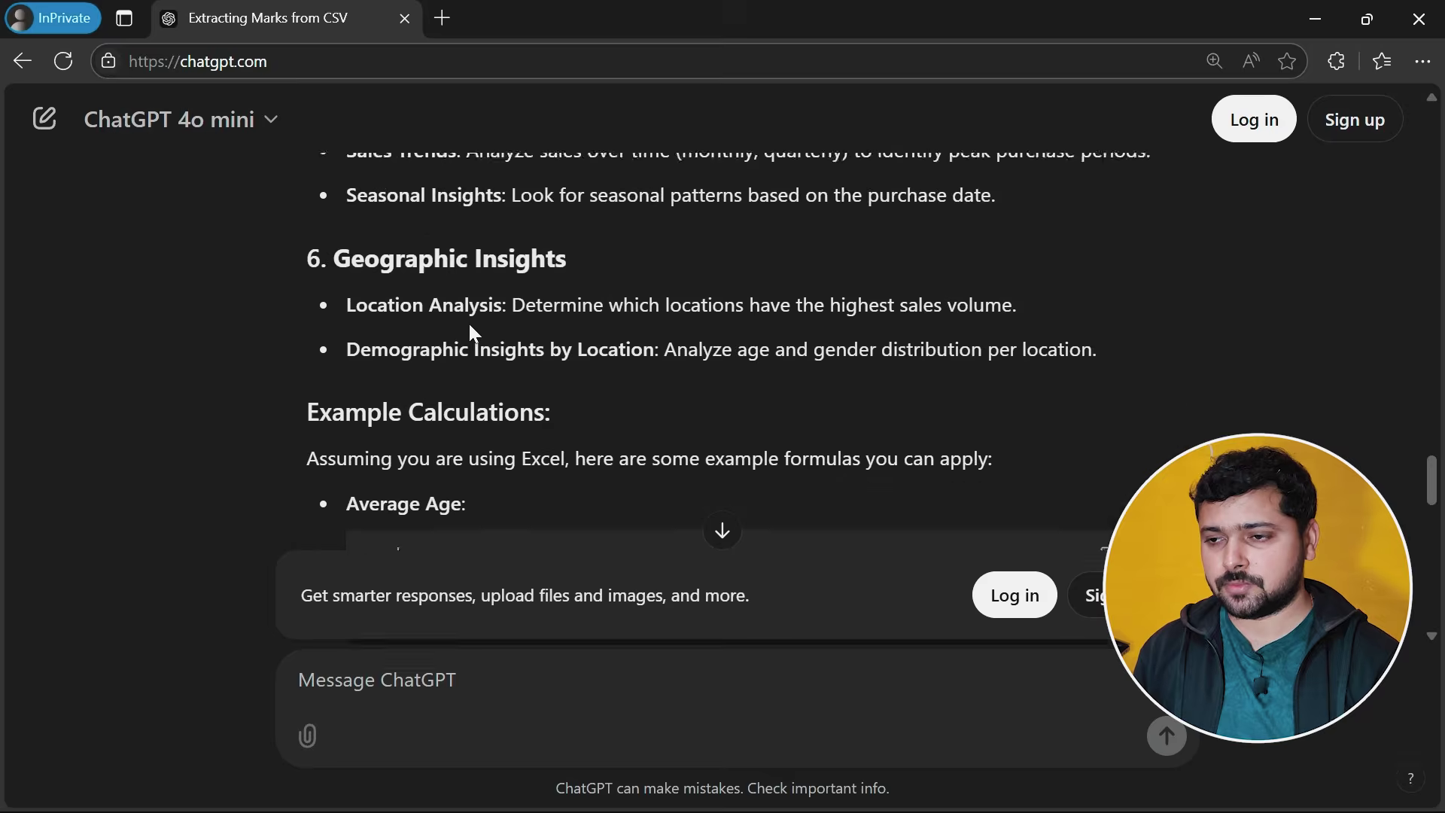
scroll(468, 324, "up", 5)
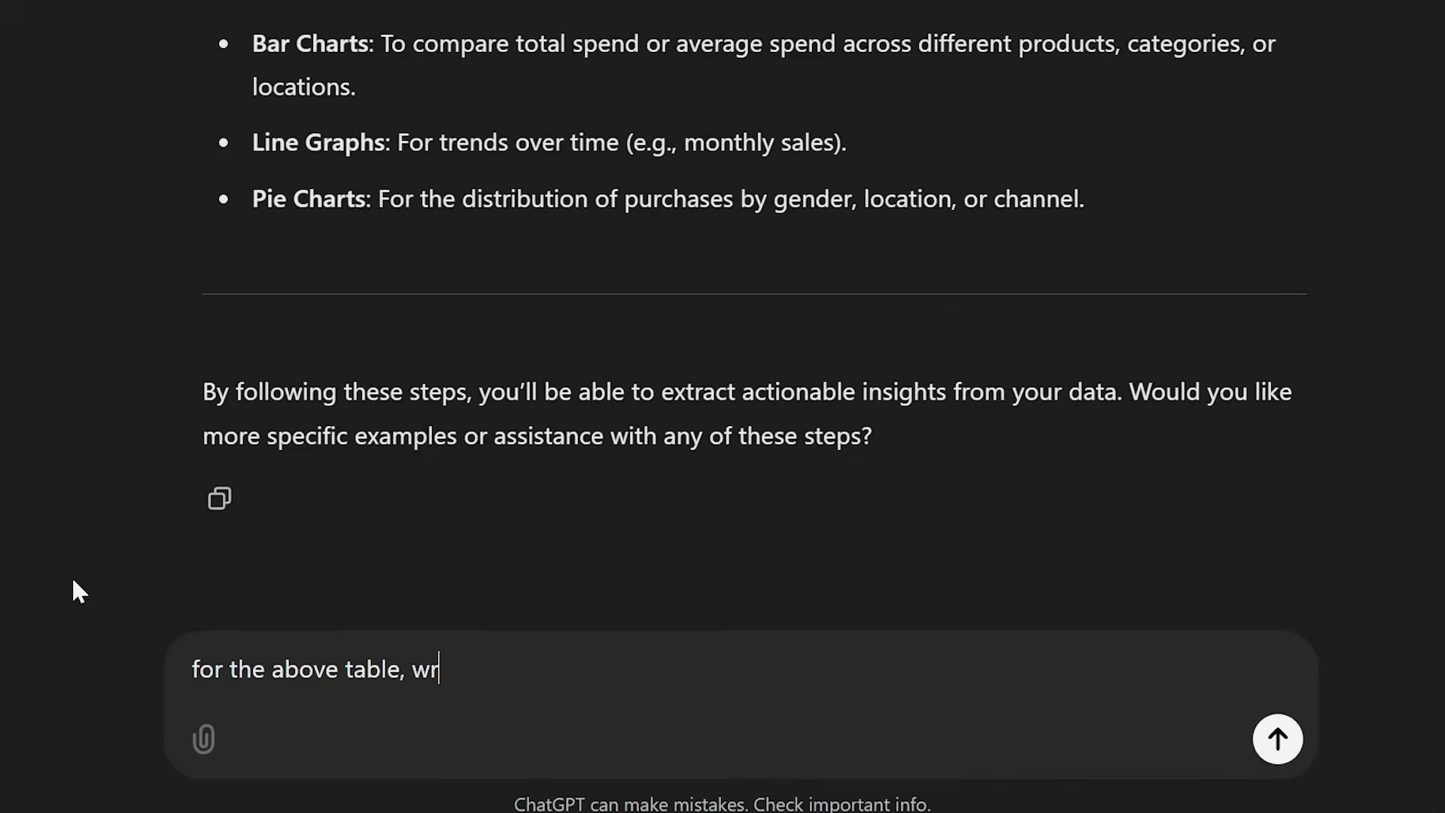
Send ChatGPT the prompt "for the above table, write macros to remove duplicates" and copy the RemoveDuplicates VBA code from its answer
type("ite macros to remove ")
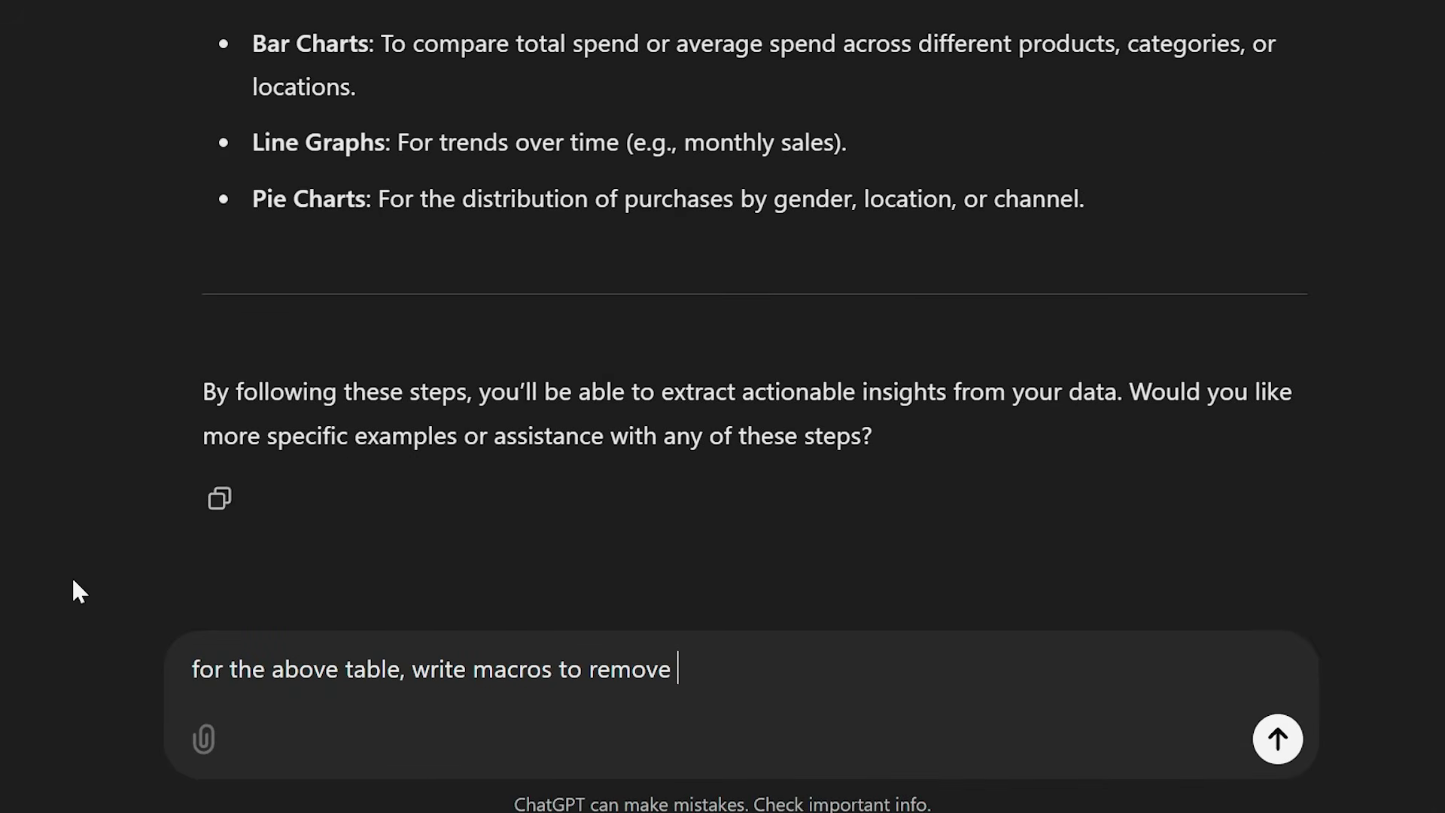
type("duplicates")
key("Return")
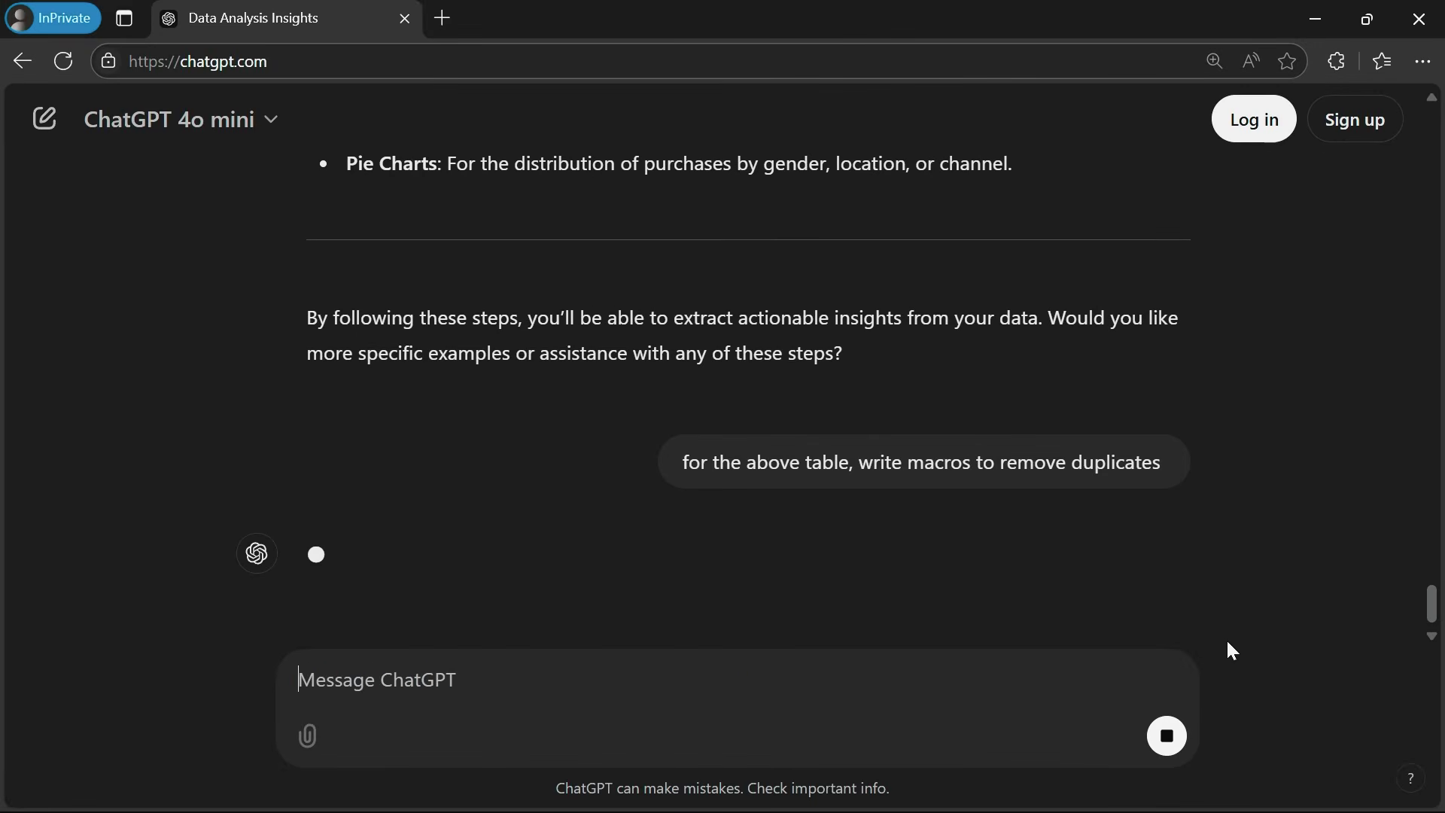
scroll(1279, 544, "down", 3)
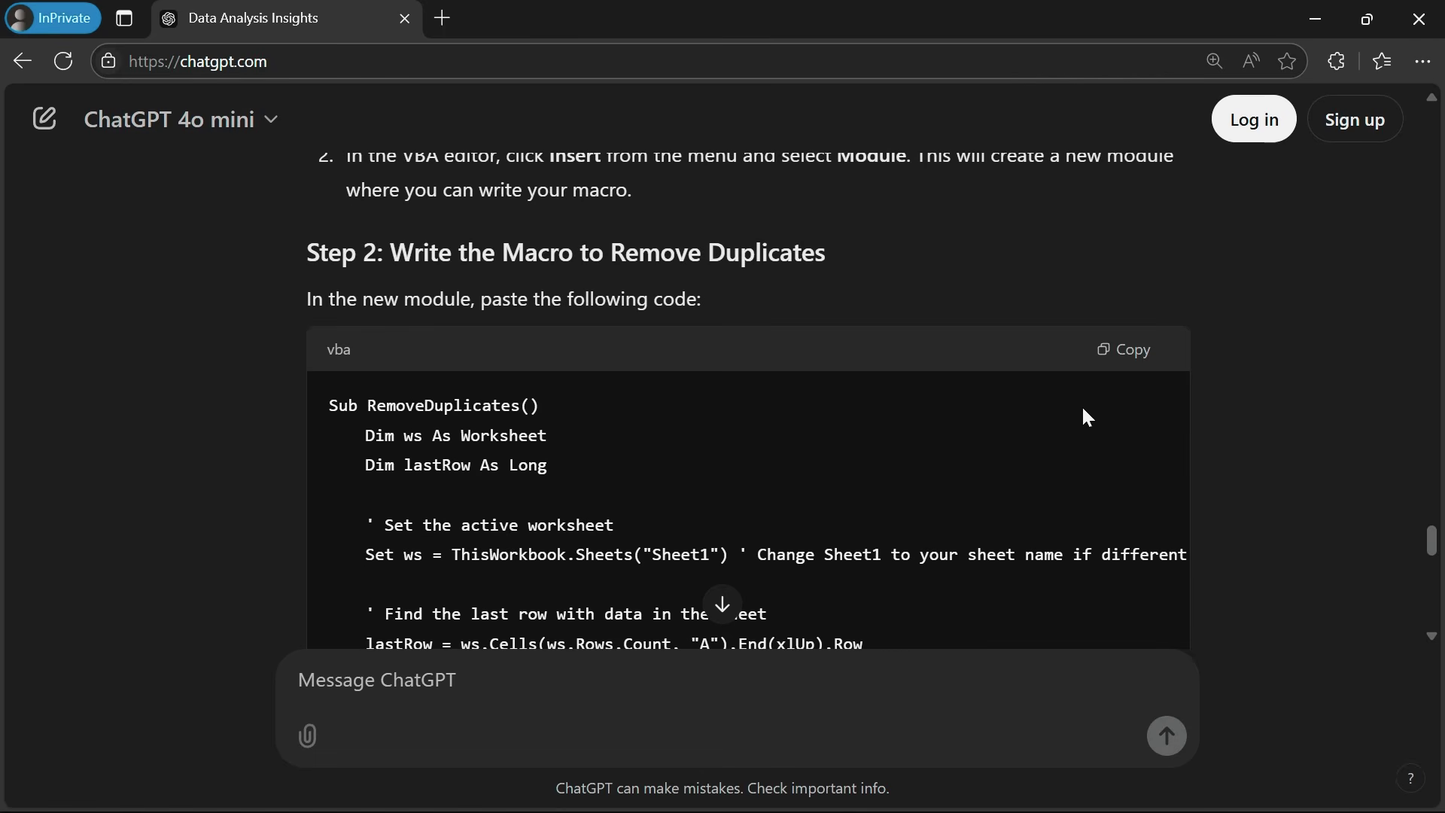
left_click(1130, 353)
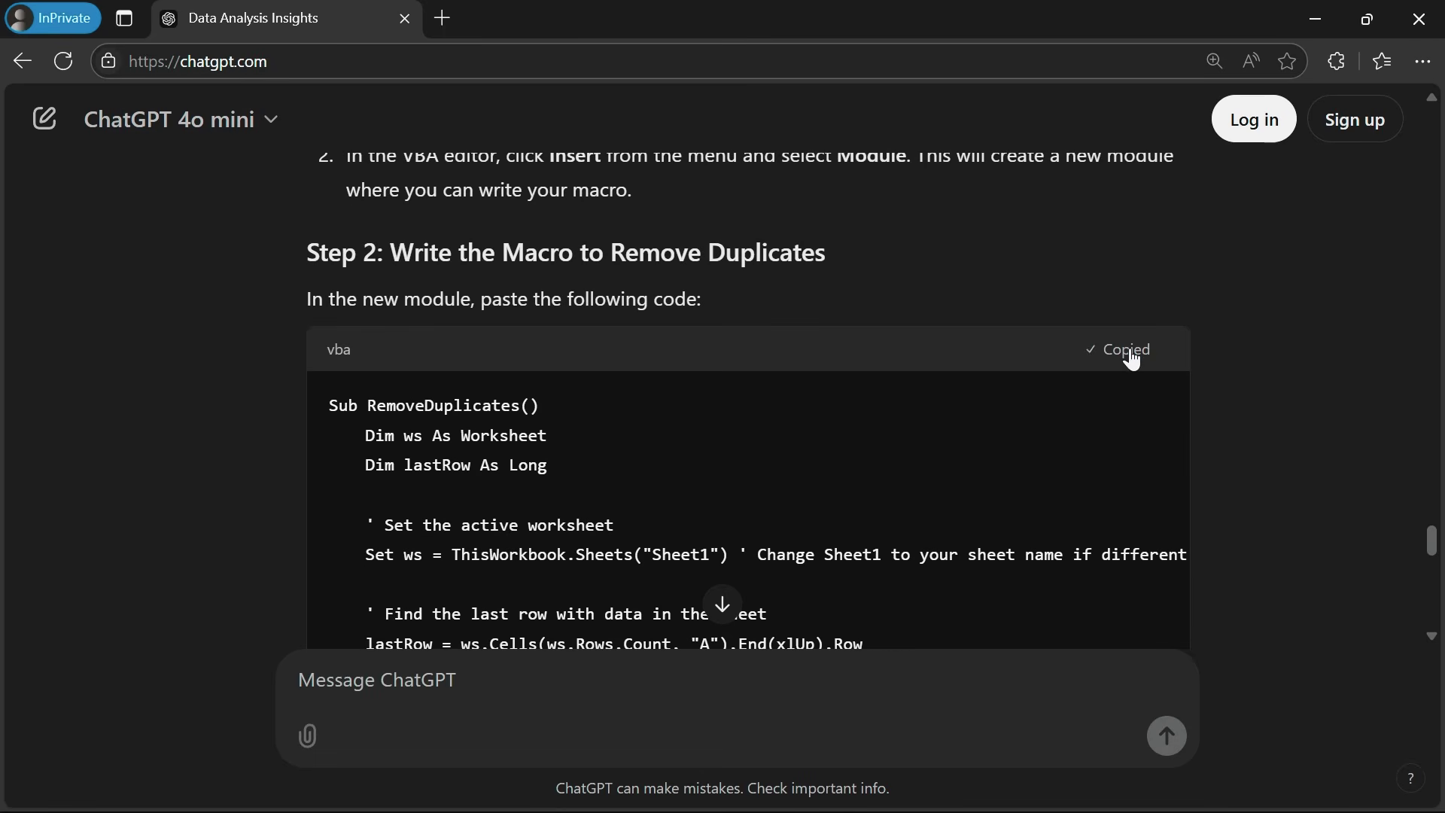